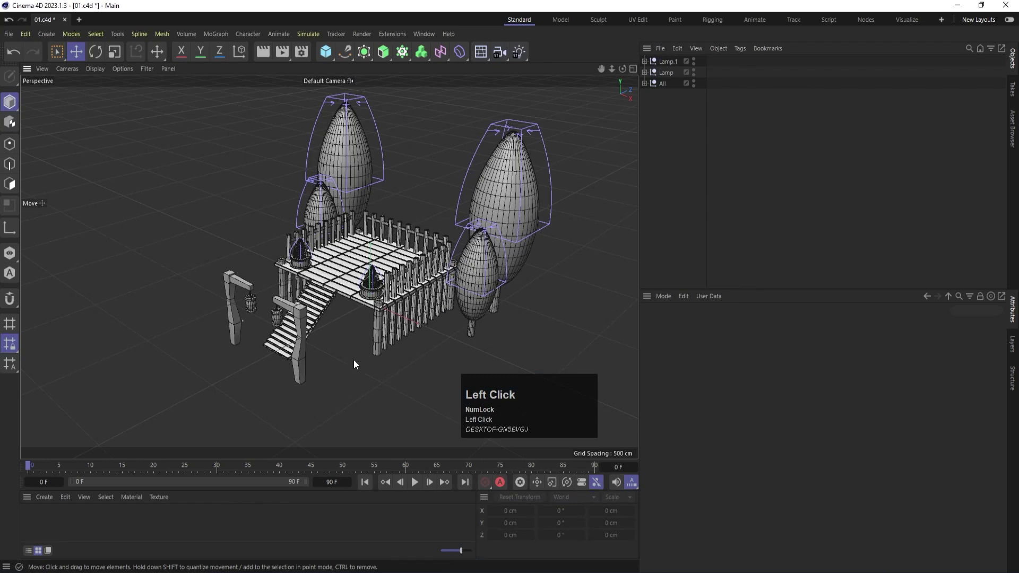
- Move the Lamp and Lamp.1 null objects into the All group, then collapse and deselect the group
{"action": "scroll", "coordinate": [305, 316], "scroll_direction": "up", "scroll_amount": 2}
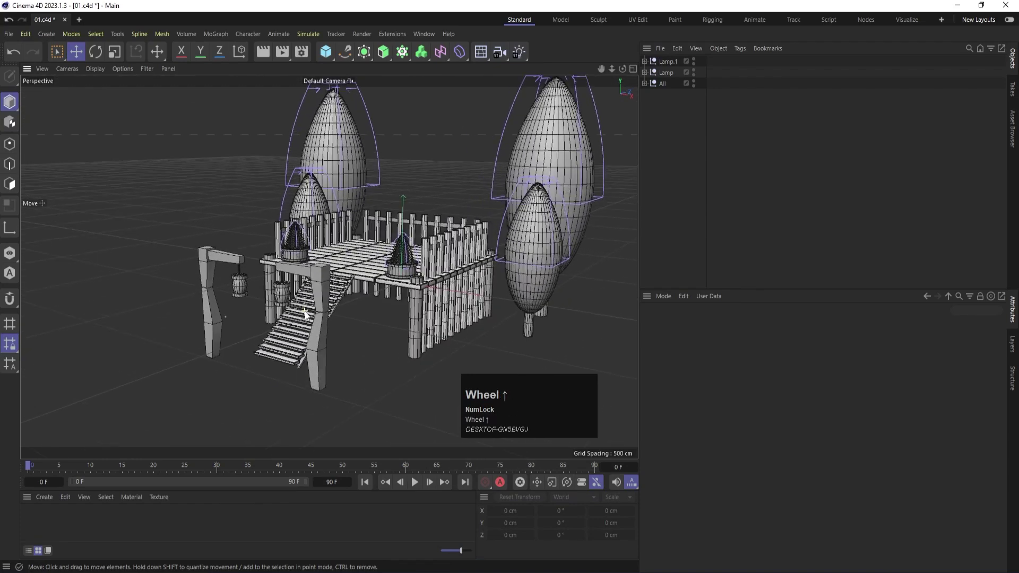
{"action": "left_click", "coordinate": [664, 72]}
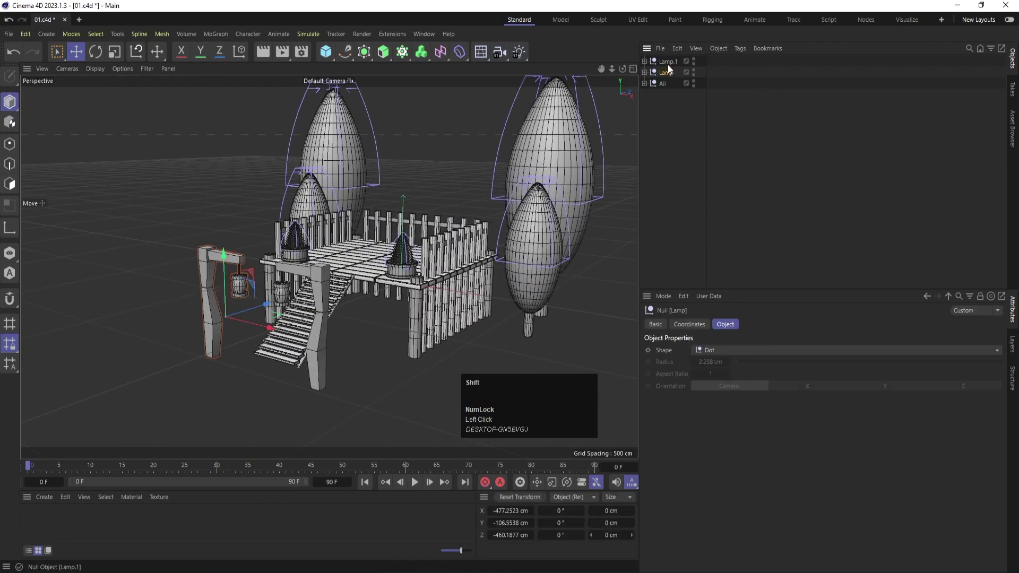
{"action": "left_click", "coordinate": [667, 62], "text": "shift"}
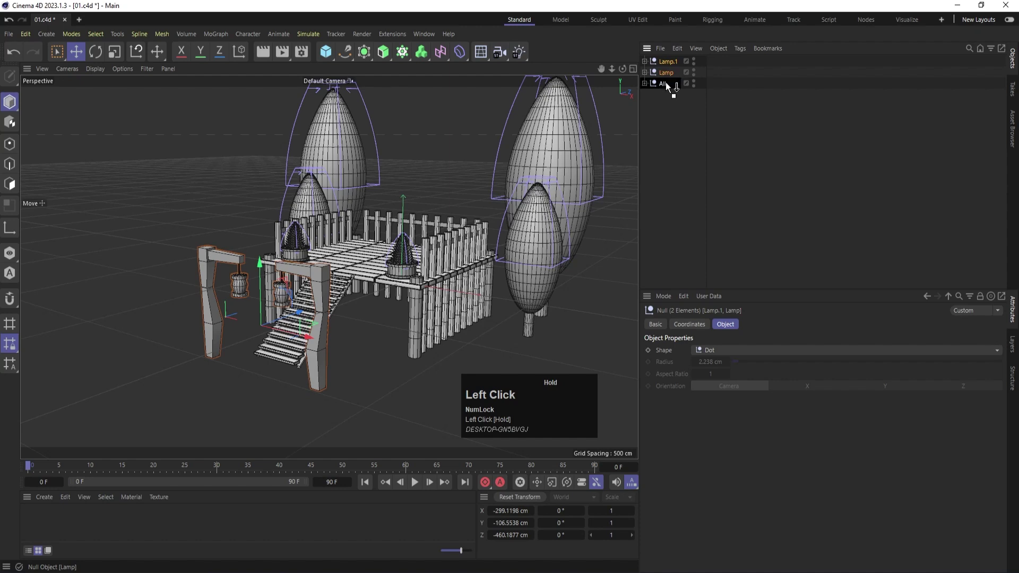
{"action": "left_click_drag", "start_coordinate": [666, 83], "coordinate": [665, 83]}
{"action": "left_click", "coordinate": [645, 62]}
{"action": "left_click", "coordinate": [667, 108]}
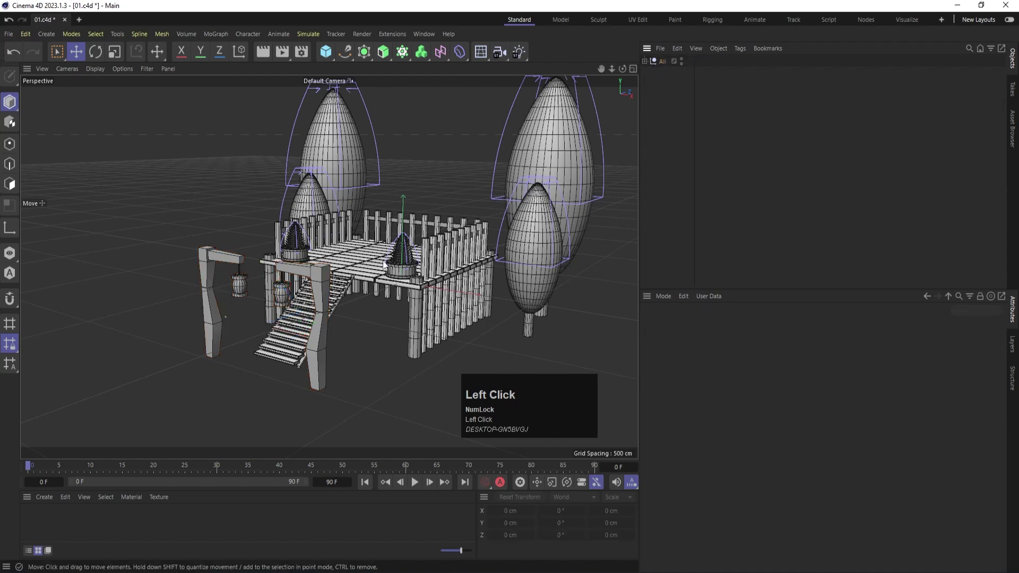
- Add a 200 cm cube and move it to the middle of the platform, about X -302 cm and Z 355 cm
{"action": "left_click_drag", "start_coordinate": [383, 261], "coordinate": [375, 292], "text": "alt"}
{"action": "middle_click_drag", "start_coordinate": [386, 221], "coordinate": [376, 253], "text": "alt"}
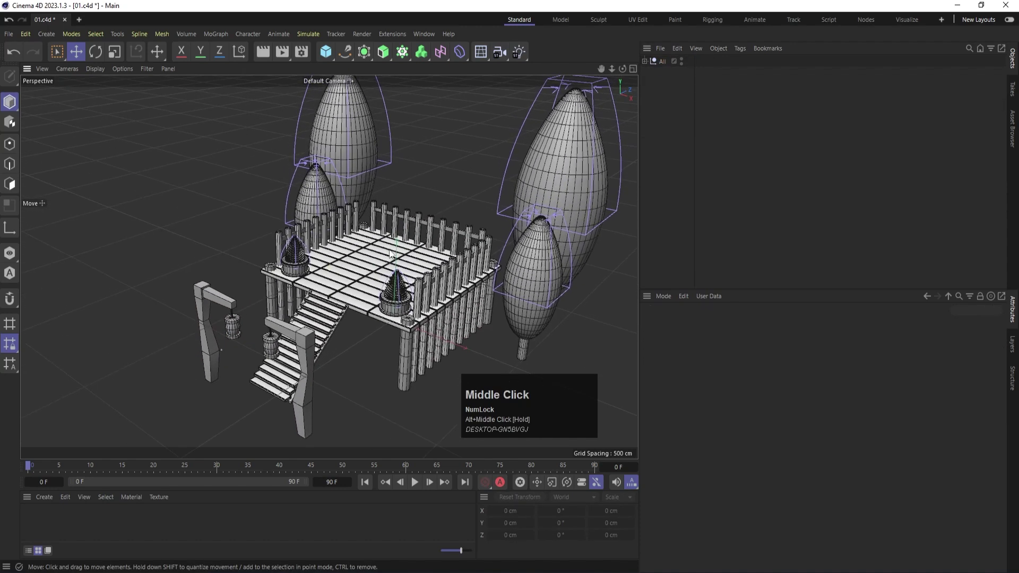
{"action": "left_click", "coordinate": [326, 51]}
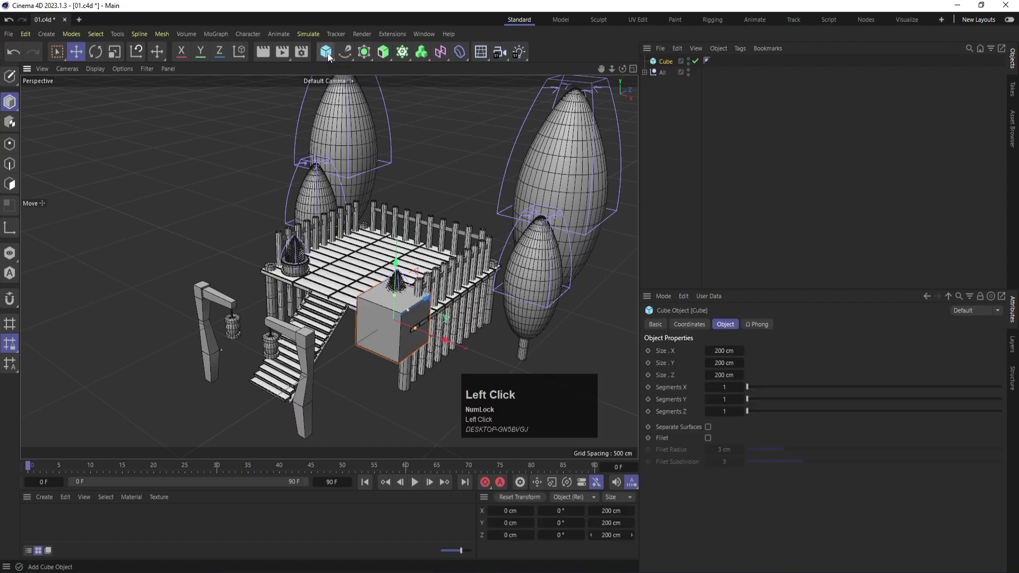
{"action": "middle_click", "coordinate": [483, 151]}
{"action": "middle_click", "coordinate": [422, 224]}
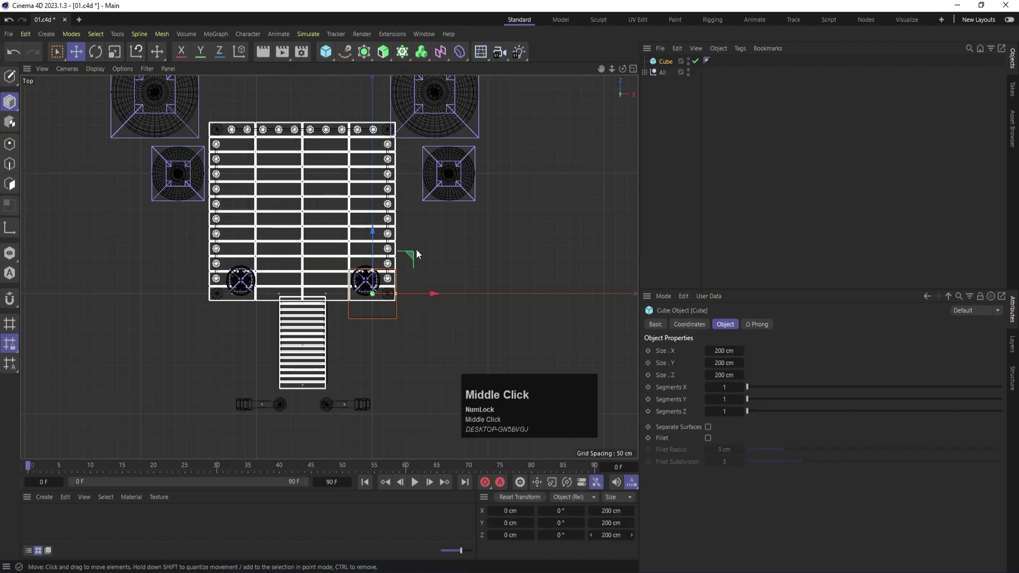
{"action": "left_click_drag", "start_coordinate": [413, 254], "coordinate": [341, 173]}
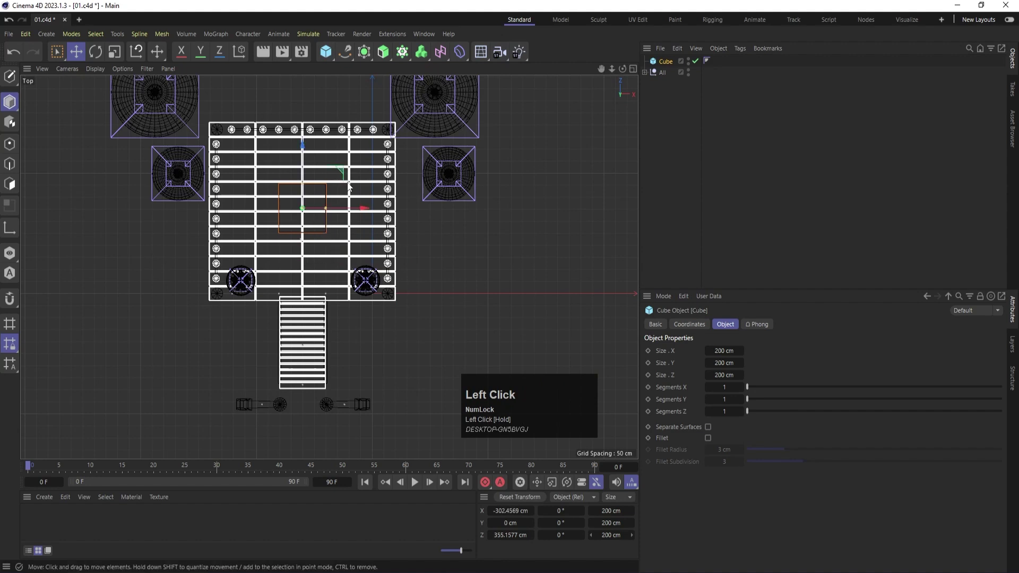
- Make the cube editable and move its rear points backward until it is about 334 cm deep
{"action": "key", "text": "c"}
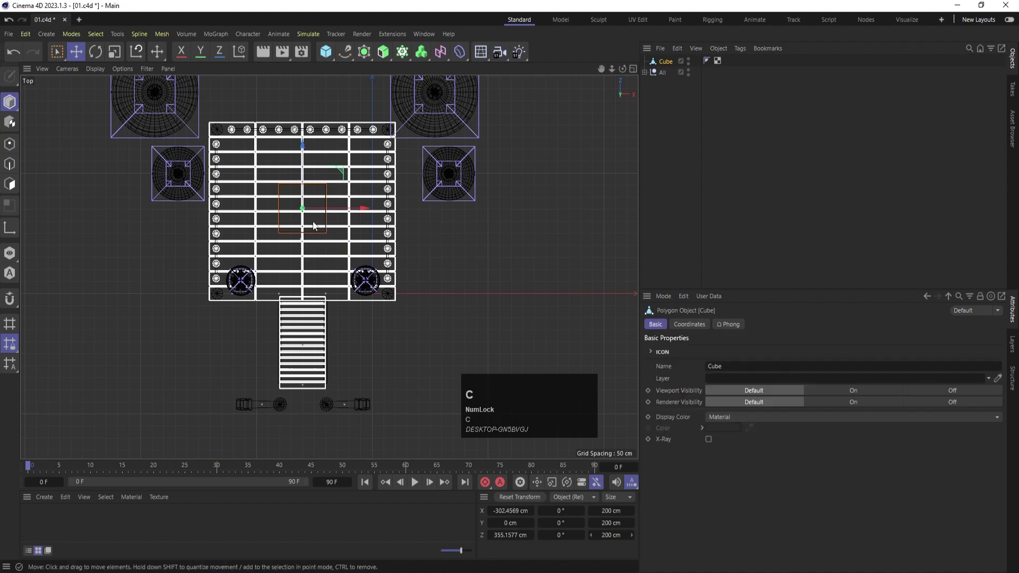
{"action": "left_click", "coordinate": [13, 144]}
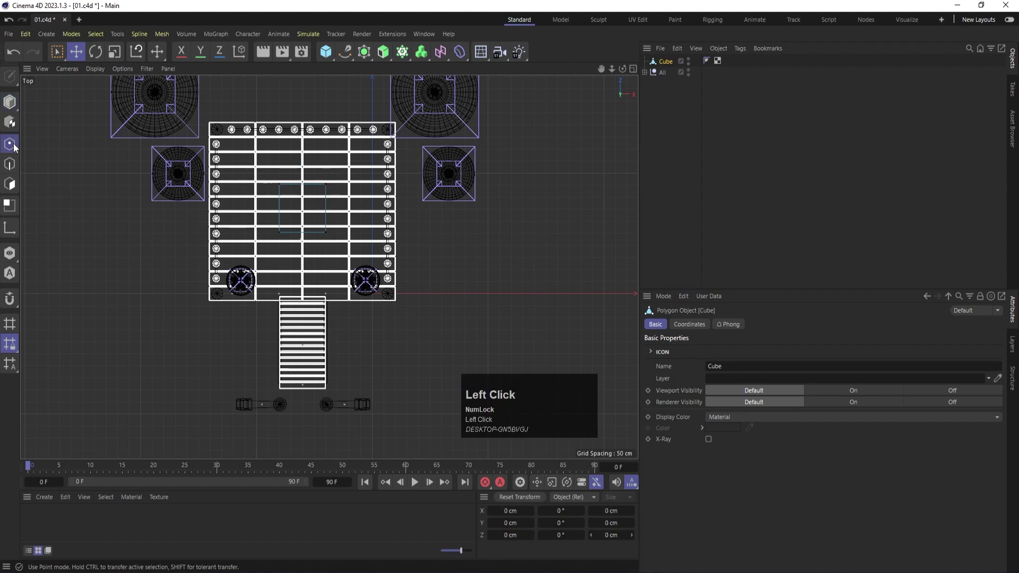
{"action": "middle_click_drag", "start_coordinate": [237, 182], "coordinate": [323, 223], "text": "alt"}
{"action": "scroll", "coordinate": [379, 237], "scroll_direction": "up", "scroll_amount": 4, "text": "alt"}
{"action": "scroll", "coordinate": [380, 237], "scroll_direction": "up", "scroll_amount": 2, "text": "alt"}
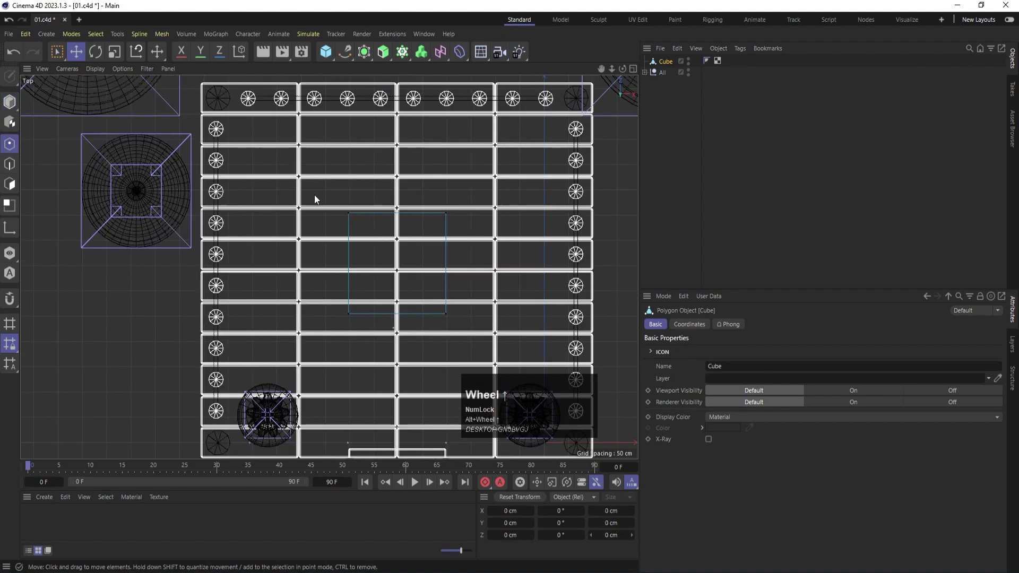
{"action": "left_click", "coordinate": [62, 52]}
{"action": "left_click", "coordinate": [128, 91]}
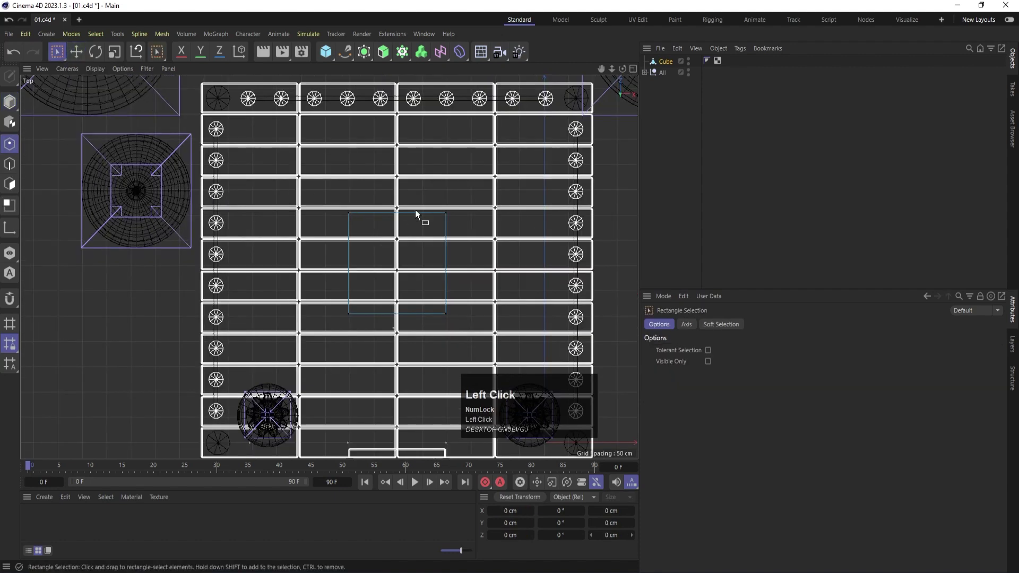
{"action": "left_click_drag", "start_coordinate": [303, 182], "coordinate": [507, 232]}
{"action": "left_click_drag", "start_coordinate": [399, 152], "coordinate": [403, 82]}
- Widen the cube to about 595 cm by moving both sides' points outward, and extend its front points to a depth of about 402 cm
{"action": "left_click_drag", "start_coordinate": [314, 136], "coordinate": [389, 351]}
{"action": "left_click_drag", "start_coordinate": [412, 234], "coordinate": [322, 222]}
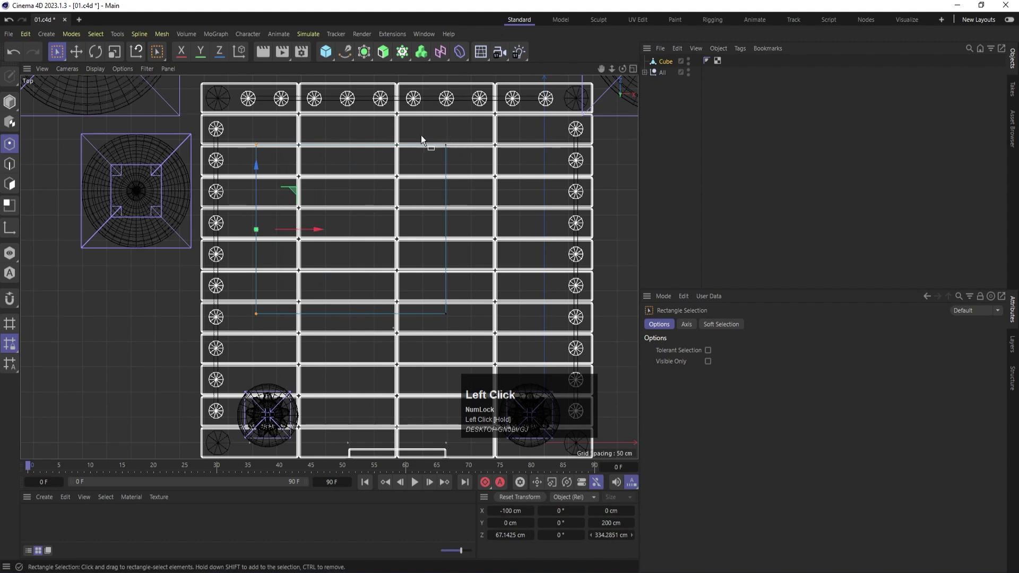
{"action": "left_click_drag", "start_coordinate": [420, 135], "coordinate": [485, 348]}
{"action": "left_click_drag", "start_coordinate": [502, 230], "coordinate": [600, 234]}
{"action": "left_click_drag", "start_coordinate": [236, 298], "coordinate": [570, 340]}
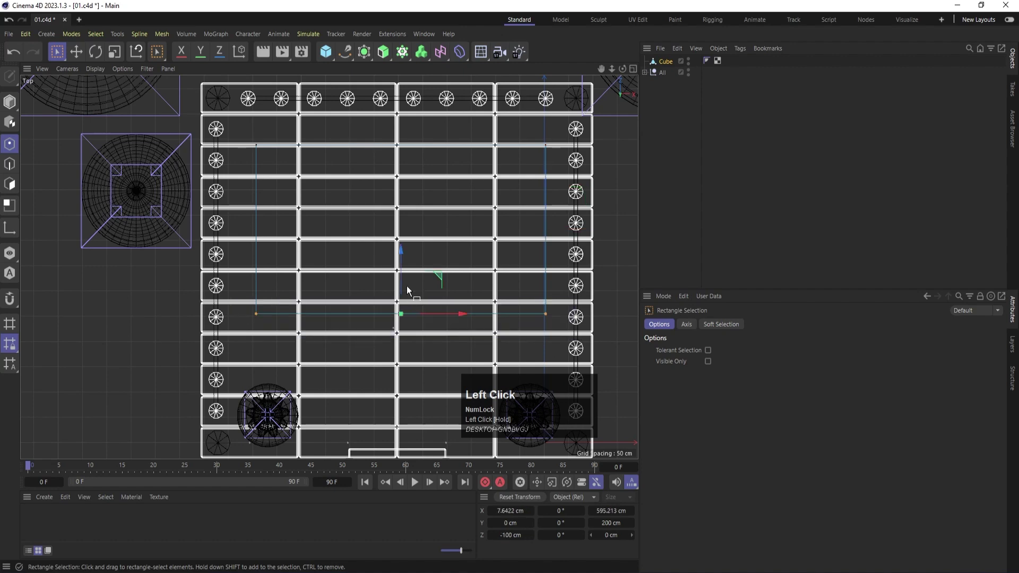
{"action": "left_click_drag", "start_coordinate": [402, 249], "coordinate": [413, 284]}
- Raise the cube's upper points and lift its lower points to the platform floor, giving a height of about 513 cm
{"action": "middle_click", "coordinate": [413, 284]}
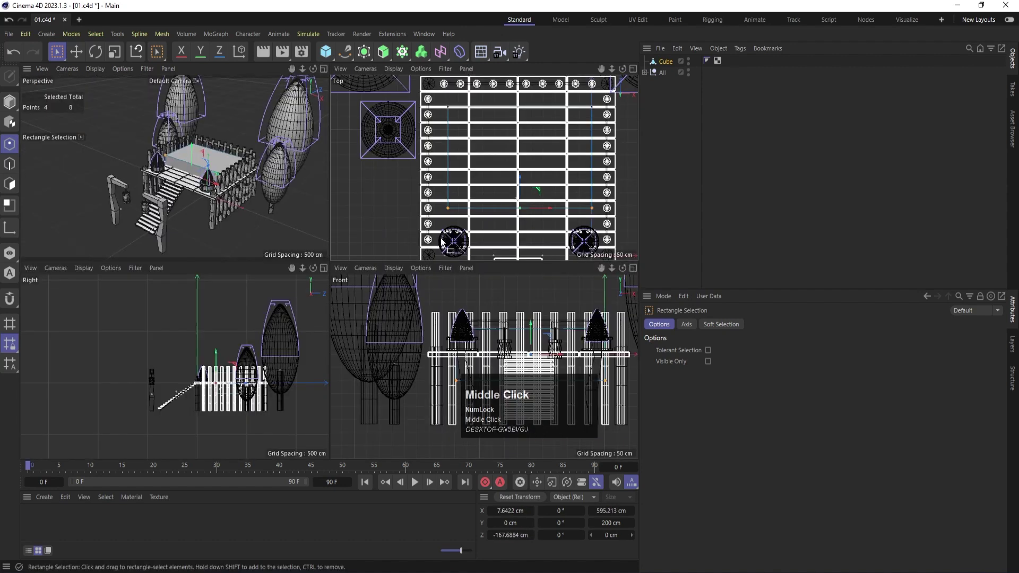
{"action": "middle_click", "coordinate": [267, 361]}
{"action": "scroll", "coordinate": [455, 294], "scroll_direction": "up", "scroll_amount": 3}
{"action": "left_click_drag", "start_coordinate": [355, 234], "coordinate": [560, 292]}
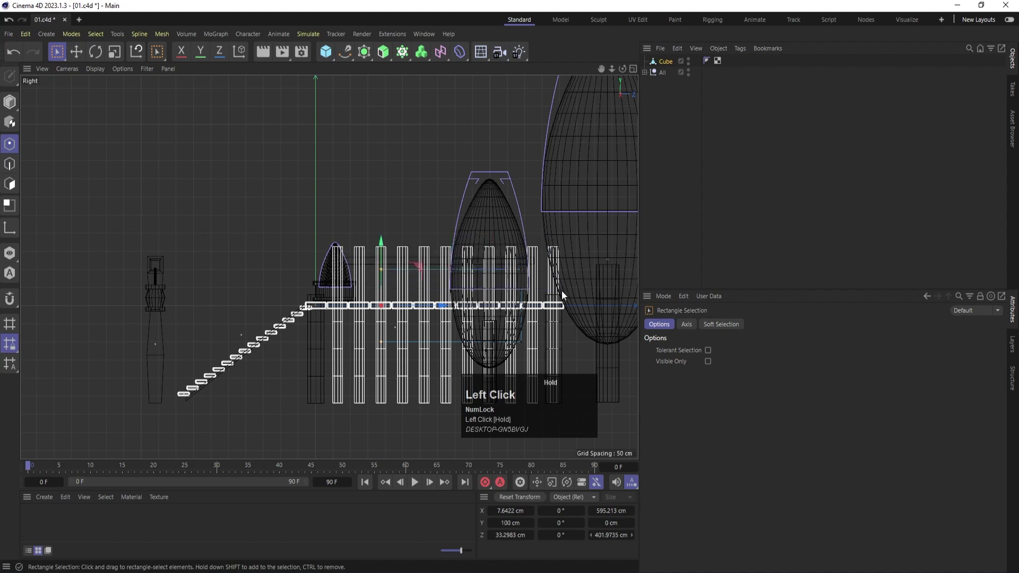
{"action": "scroll", "coordinate": [503, 295], "scroll_direction": "down", "scroll_amount": 2}
{"action": "left_click_drag", "start_coordinate": [483, 221], "coordinate": [483, 135]}
{"action": "left_click_drag", "start_coordinate": [403, 276], "coordinate": [606, 367]}
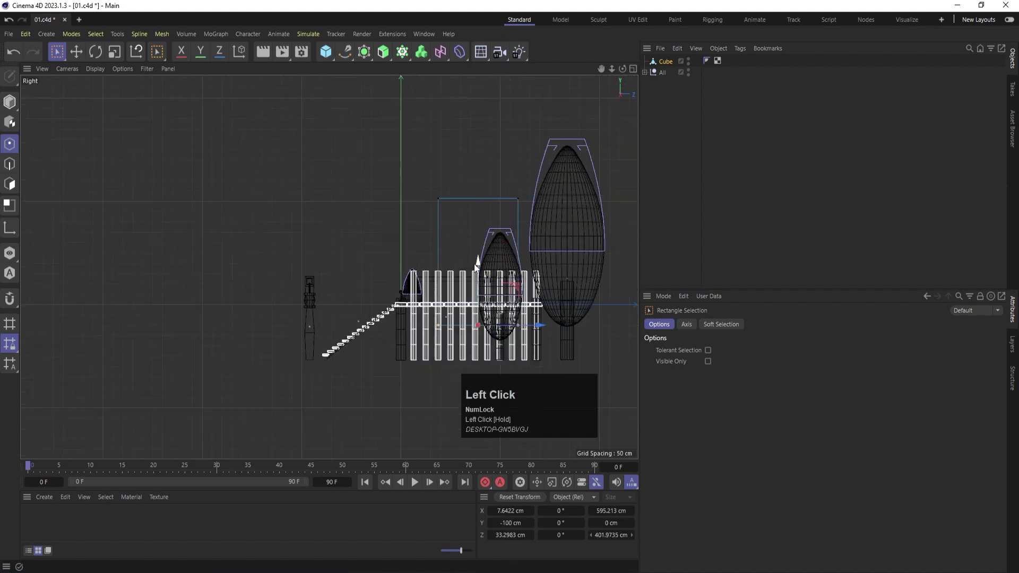
{"action": "left_click_drag", "start_coordinate": [477, 264], "coordinate": [477, 243]}
- Select all the cube's points and scale them along X to a width of about 498 cm
{"action": "middle_click", "coordinate": [477, 244]}
{"action": "middle_click", "coordinate": [283, 227]}
{"action": "scroll", "coordinate": [363, 289], "scroll_direction": "down", "scroll_amount": 4}
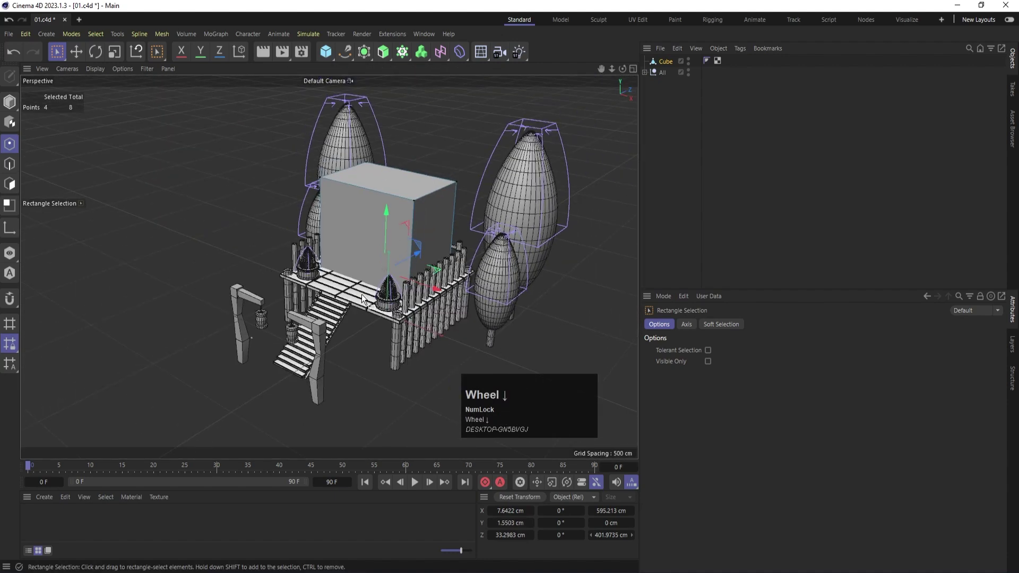
{"action": "middle_click", "coordinate": [380, 277]}
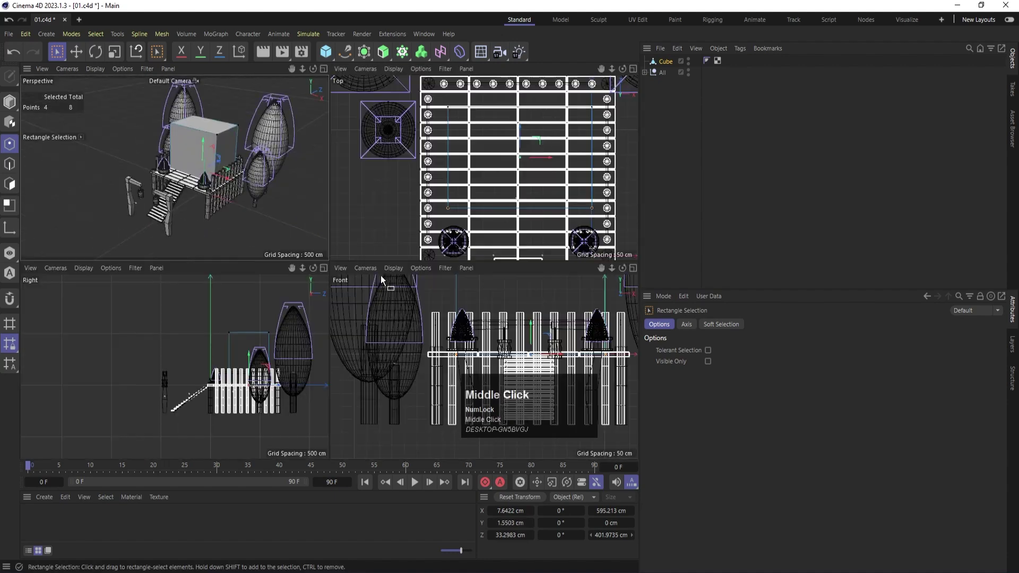
{"action": "middle_click", "coordinate": [520, 179]}
{"action": "left_click_drag", "start_coordinate": [239, 126], "coordinate": [574, 386]}
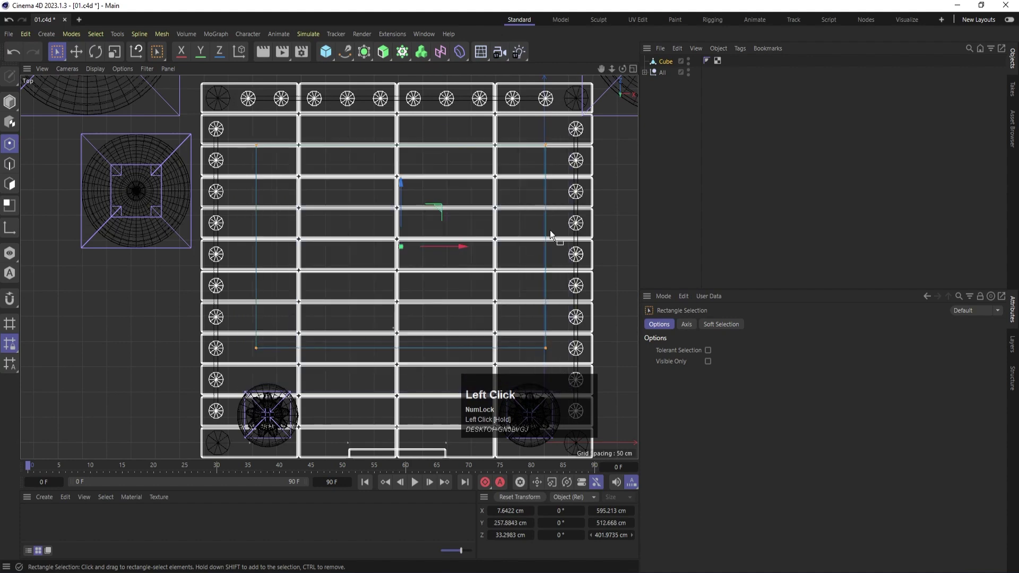
{"action": "key", "text": "t"}
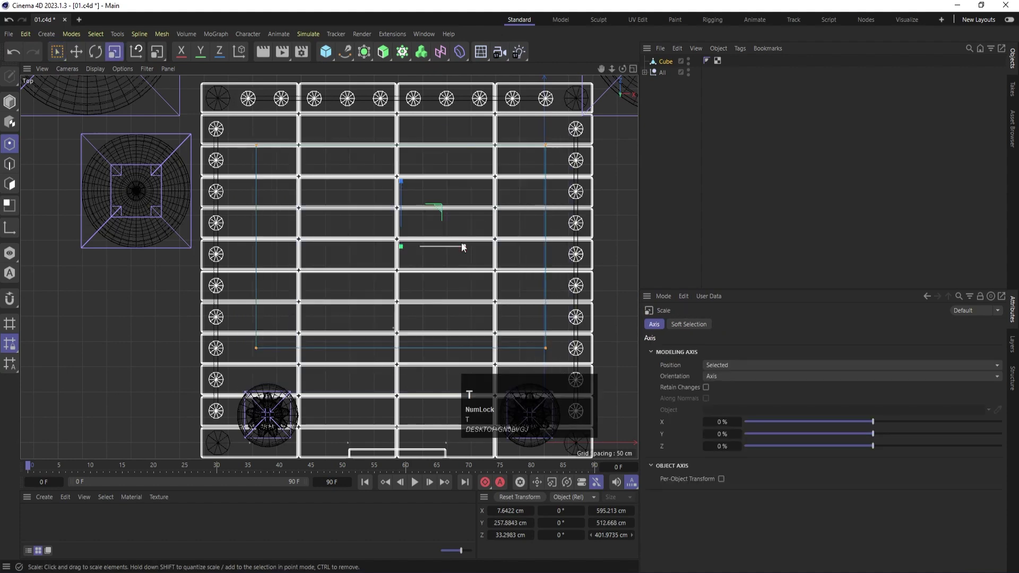
{"action": "left_click_drag", "start_coordinate": [467, 246], "coordinate": [453, 255]}
- Select all the cube's polygons and add a vertical loop cut at 50% through its front face
{"action": "middle_click", "coordinate": [454, 257]}
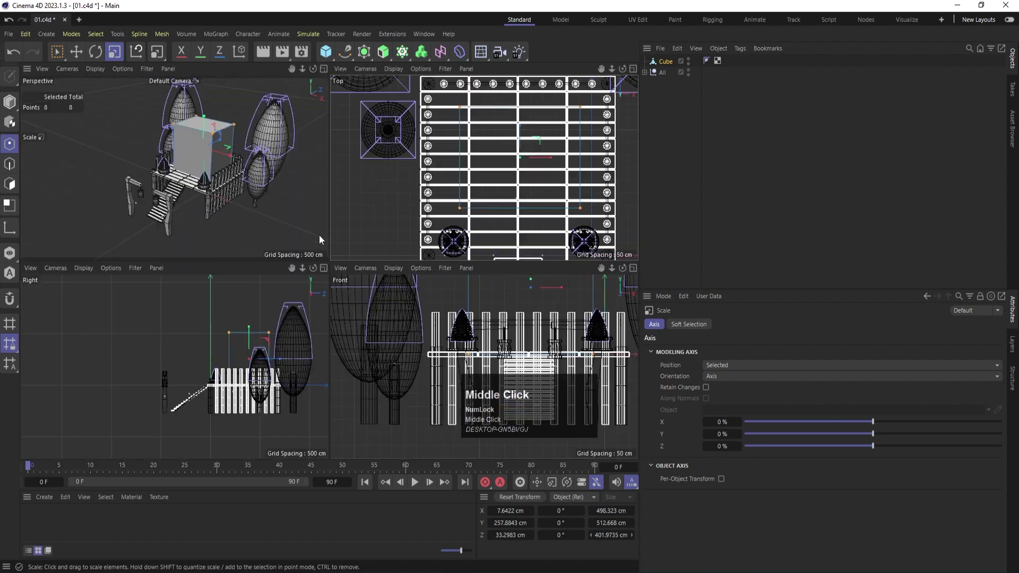
{"action": "middle_click", "coordinate": [232, 214]}
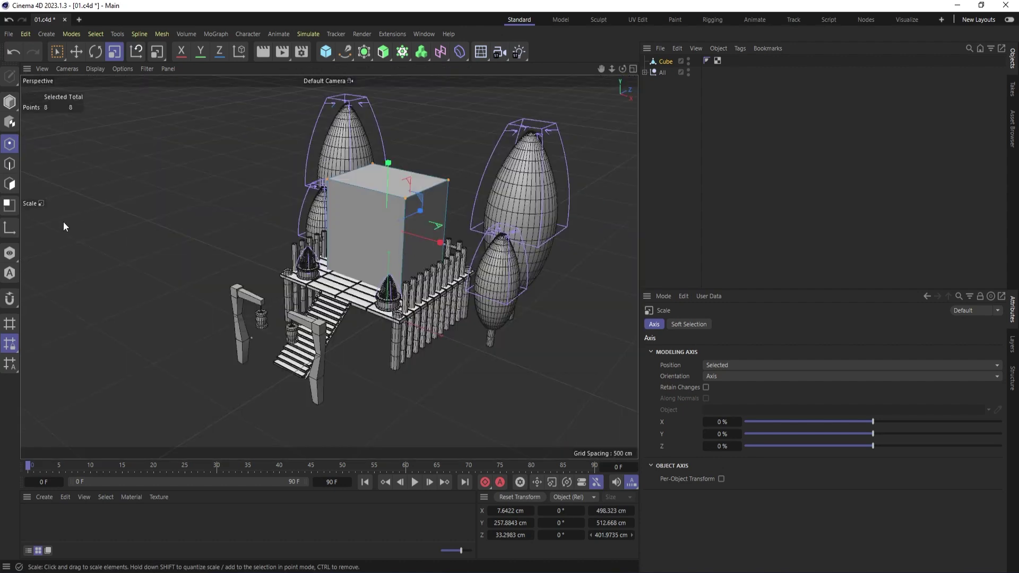
{"action": "left_click", "coordinate": [9, 187]}
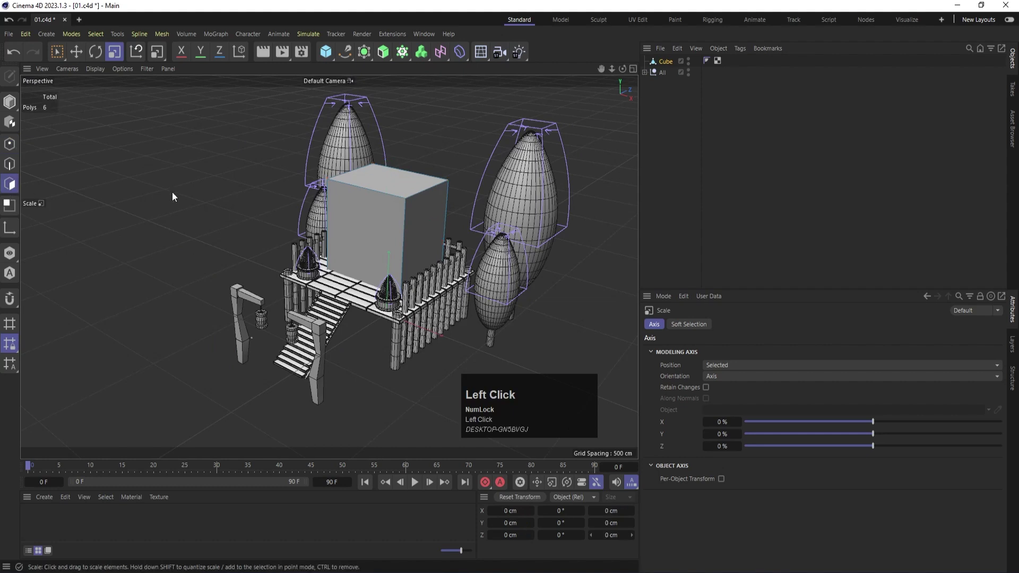
{"action": "key", "text": "ctrl+a"}
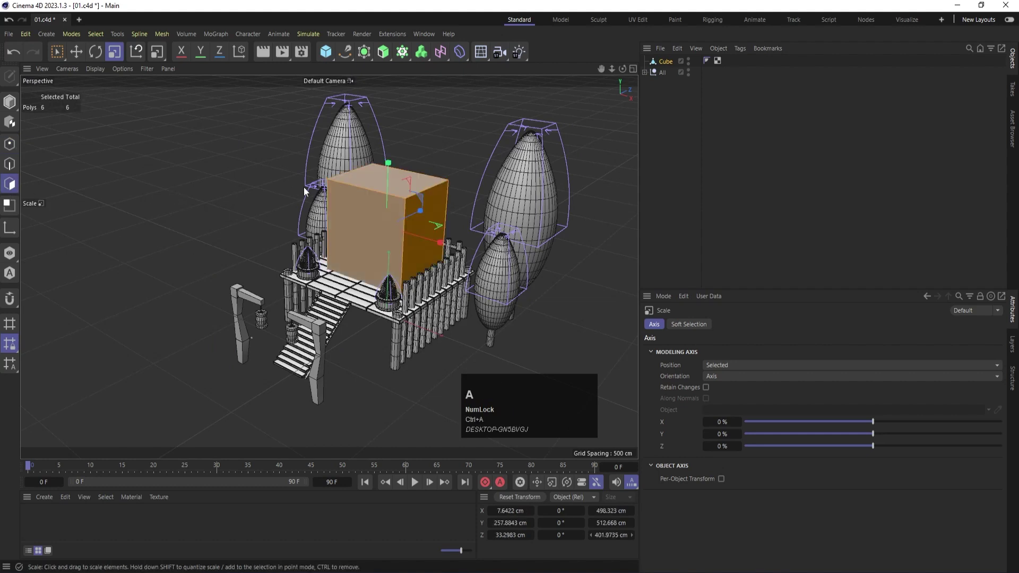
{"action": "key", "text": "m"}
{"action": "key", "text": "l"}
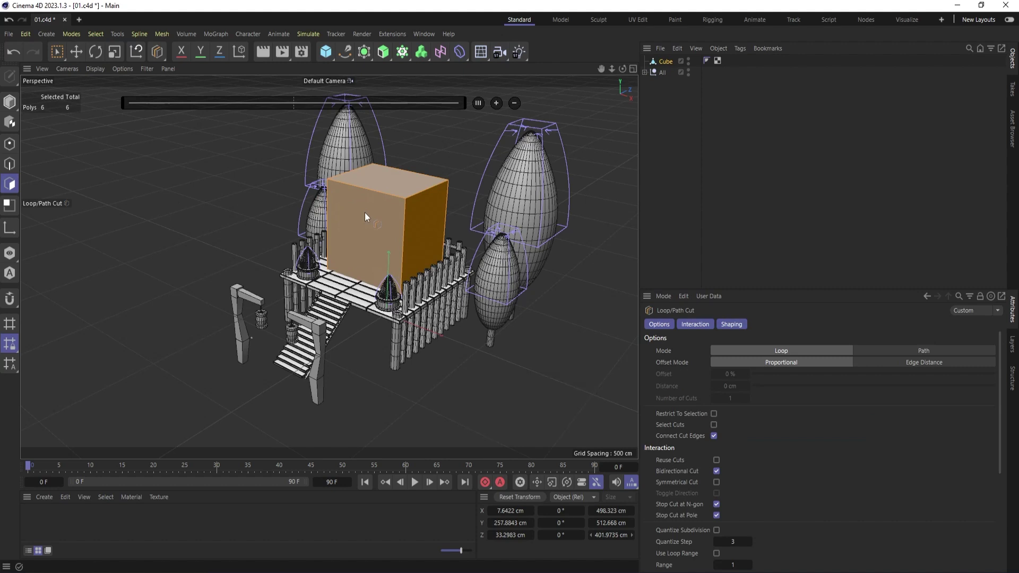
{"action": "key", "text": "shift"}
{"action": "left_click", "coordinate": [366, 194], "text": "shift"}
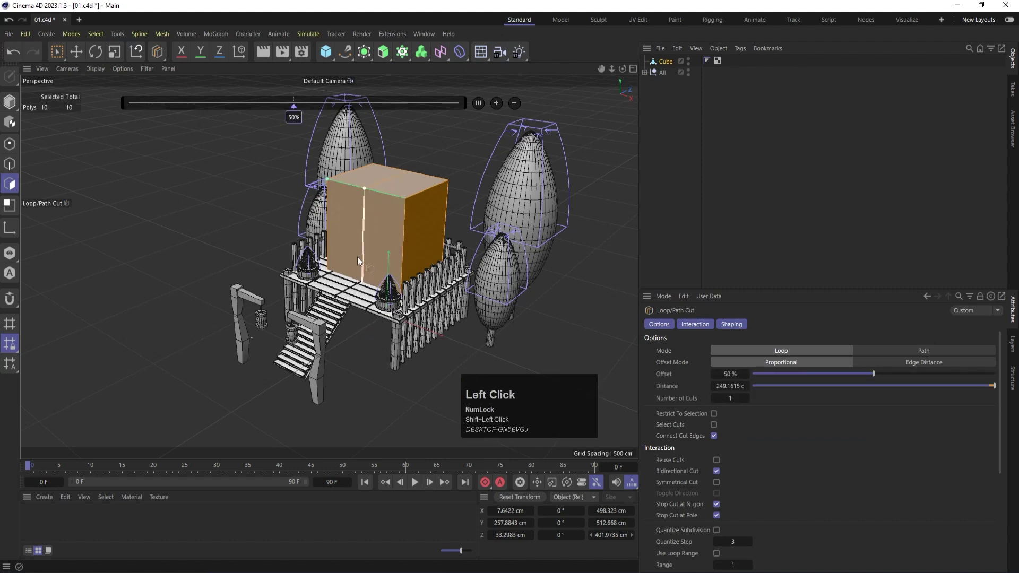
- Raise the two upper points of the centre cut by about 257 cm to form a gabled roof ridge, then deselect the cube
{"action": "left_click", "coordinate": [10, 144]}
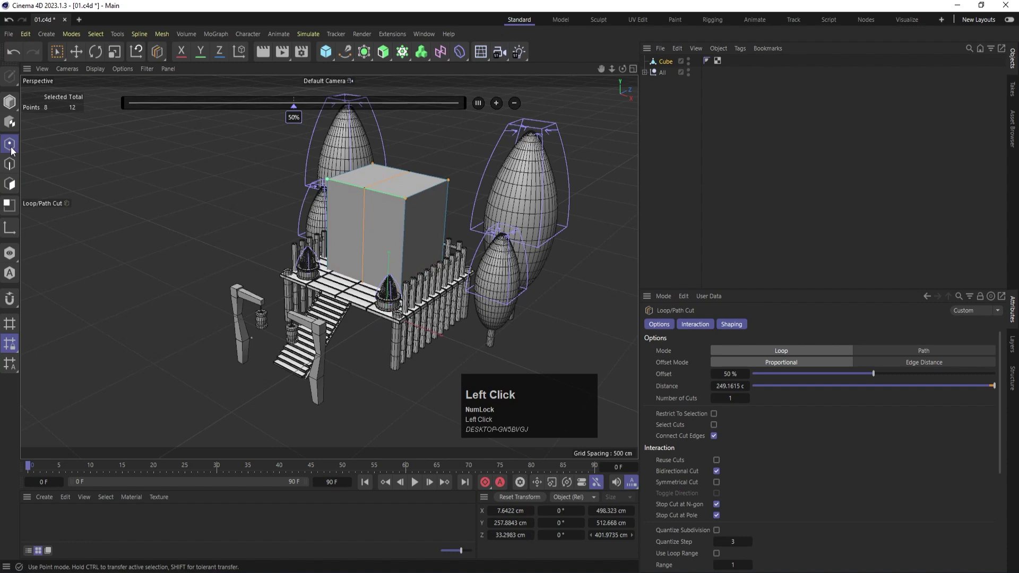
{"action": "middle_click", "coordinate": [135, 213]}
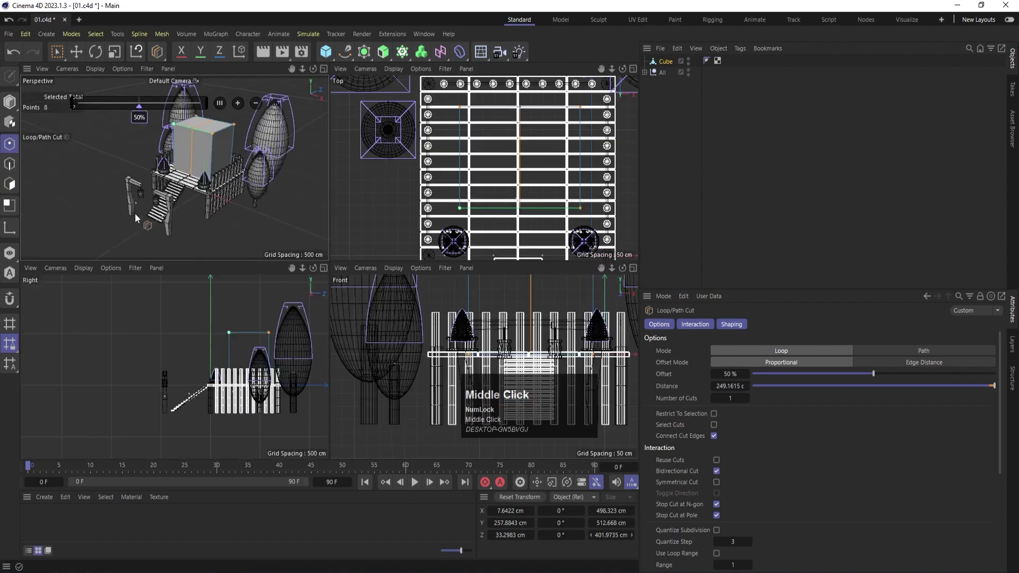
{"action": "middle_click", "coordinate": [407, 334]}
{"action": "scroll", "coordinate": [380, 294], "scroll_direction": "down", "scroll_amount": 3}
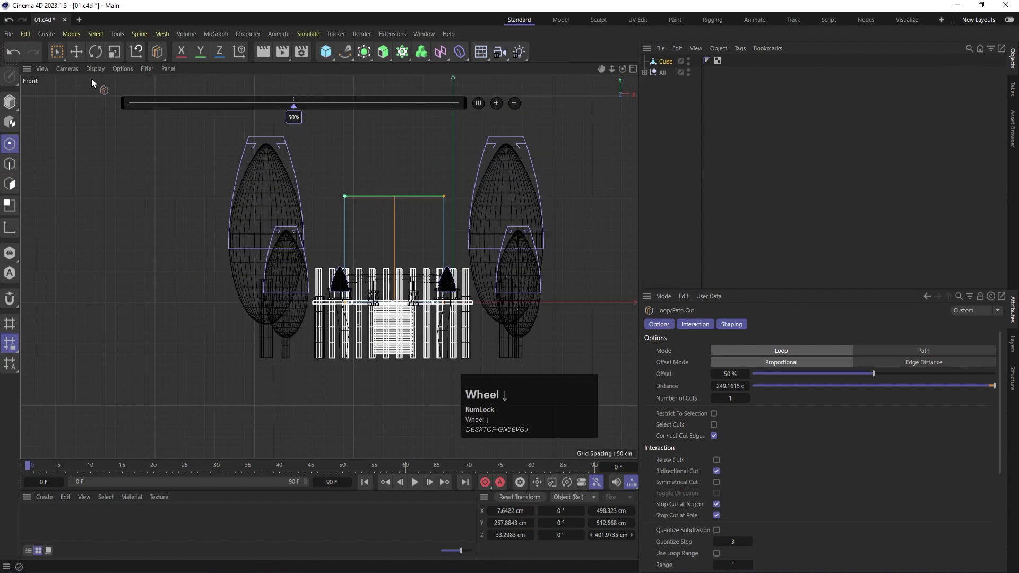
{"action": "left_click_drag", "start_coordinate": [65, 56], "coordinate": [102, 96]}
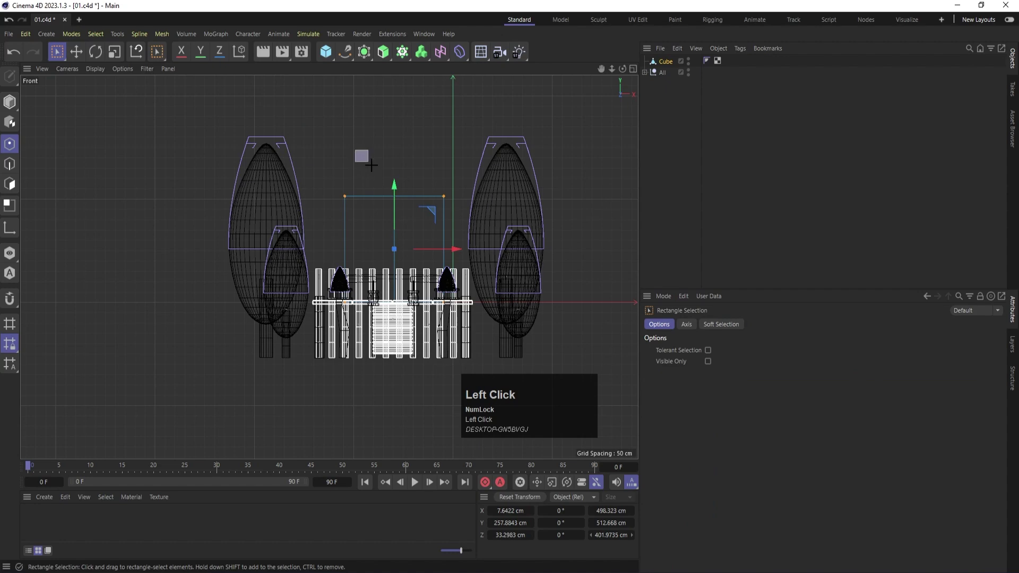
{"action": "left_click_drag", "start_coordinate": [372, 165], "coordinate": [418, 219]}
{"action": "left_click_drag", "start_coordinate": [396, 145], "coordinate": [399, 84]}
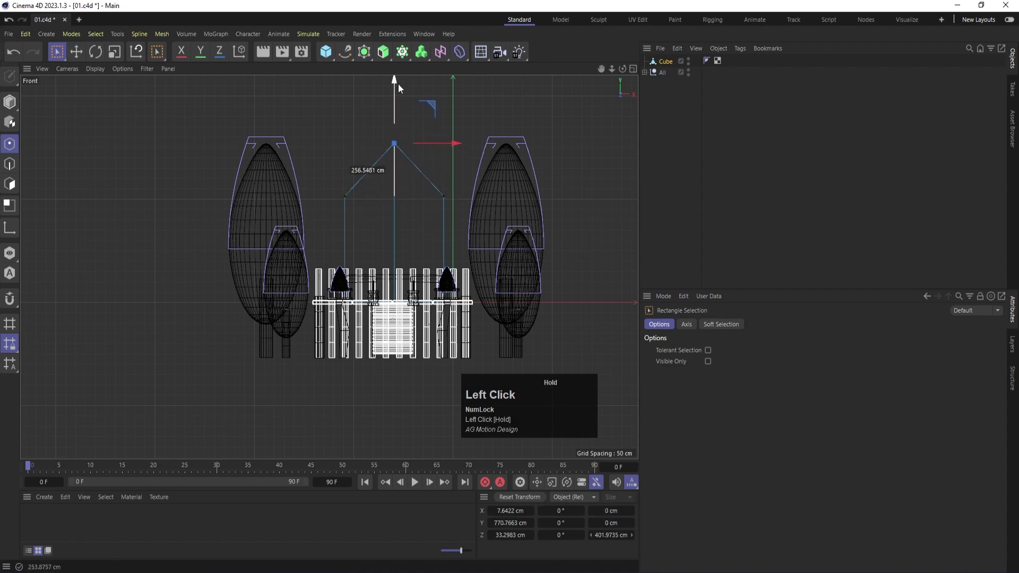
{"action": "middle_click", "coordinate": [393, 161]}
{"action": "middle_click", "coordinate": [242, 178]}
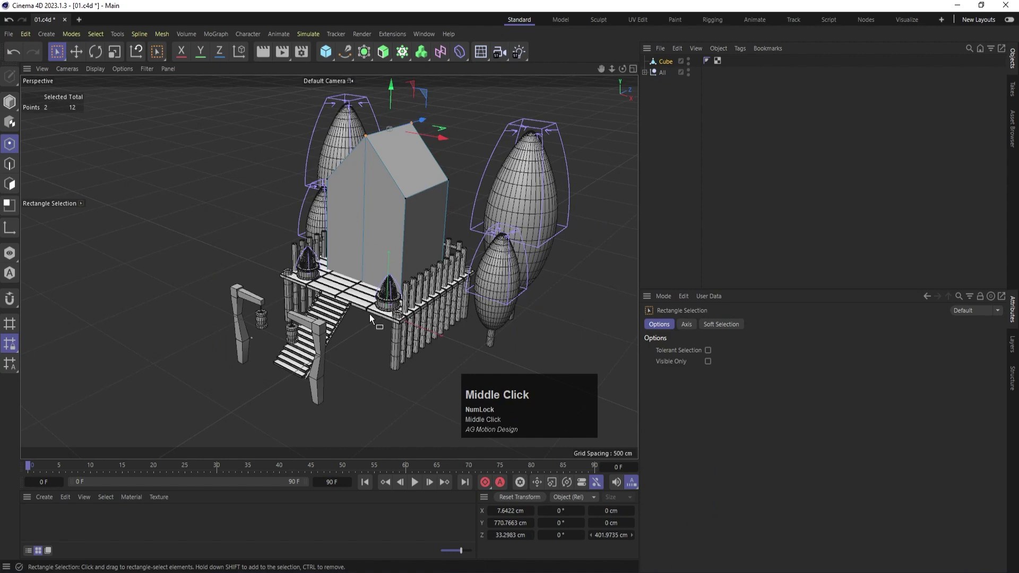
{"action": "left_click_drag", "start_coordinate": [370, 318], "coordinate": [358, 301], "text": "alt"}
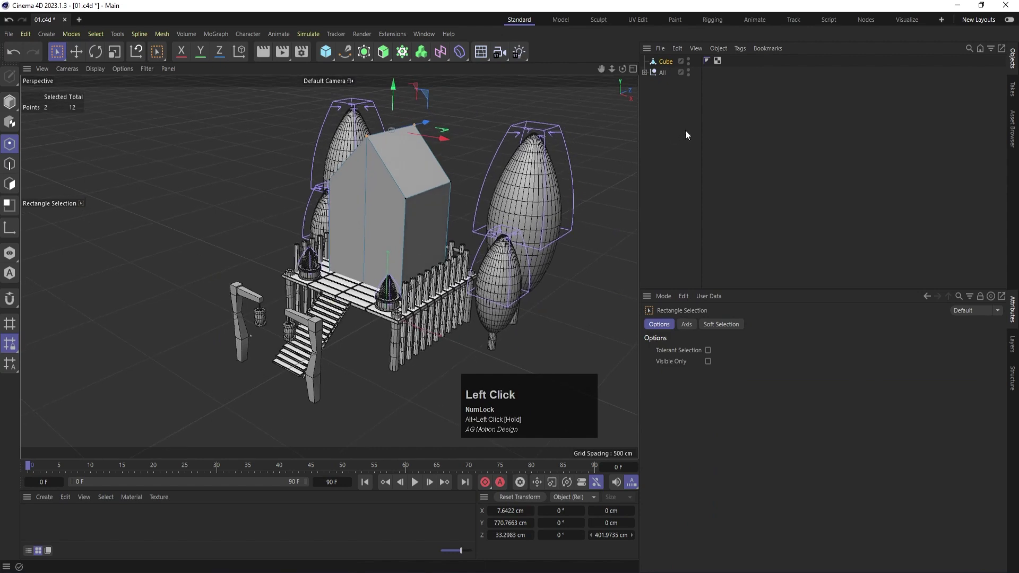
{"action": "left_click", "coordinate": [537, 155]}
{"action": "scroll", "coordinate": [371, 194], "scroll_direction": "up", "scroll_amount": 2}
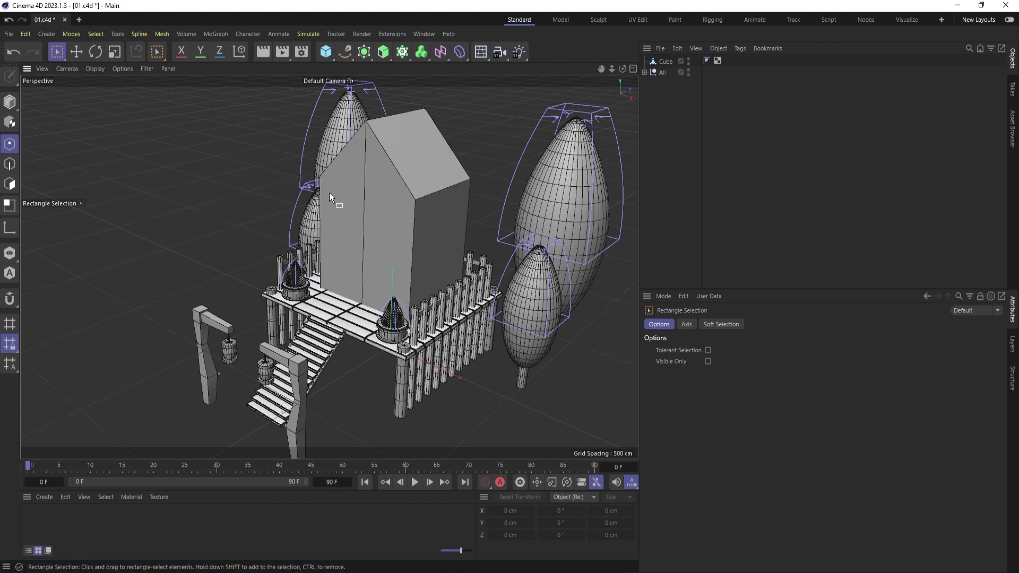
{"action": "scroll", "coordinate": [415, 193], "scroll_direction": "up", "scroll_amount": 1}
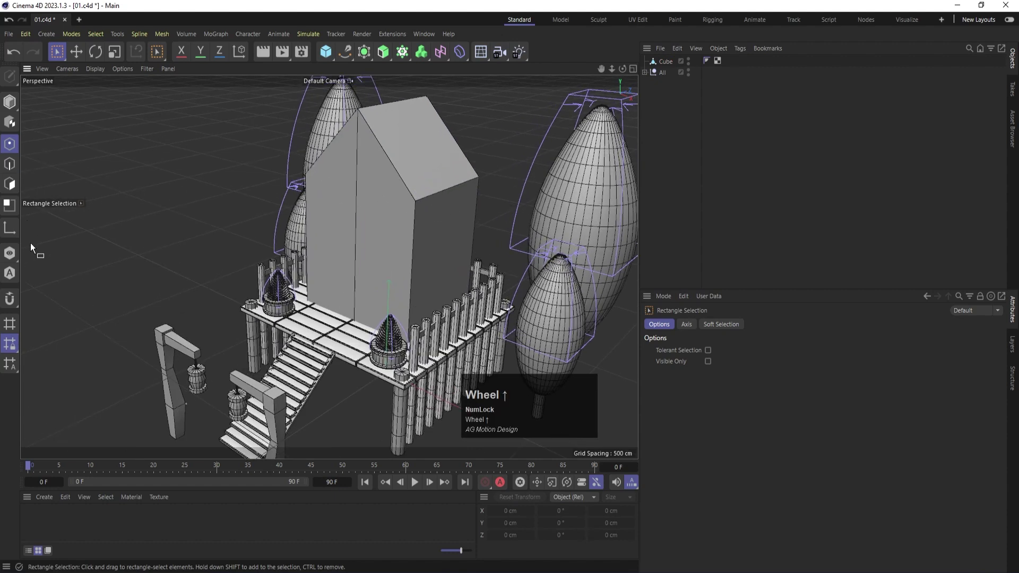
{"action": "left_click", "coordinate": [9, 183]}
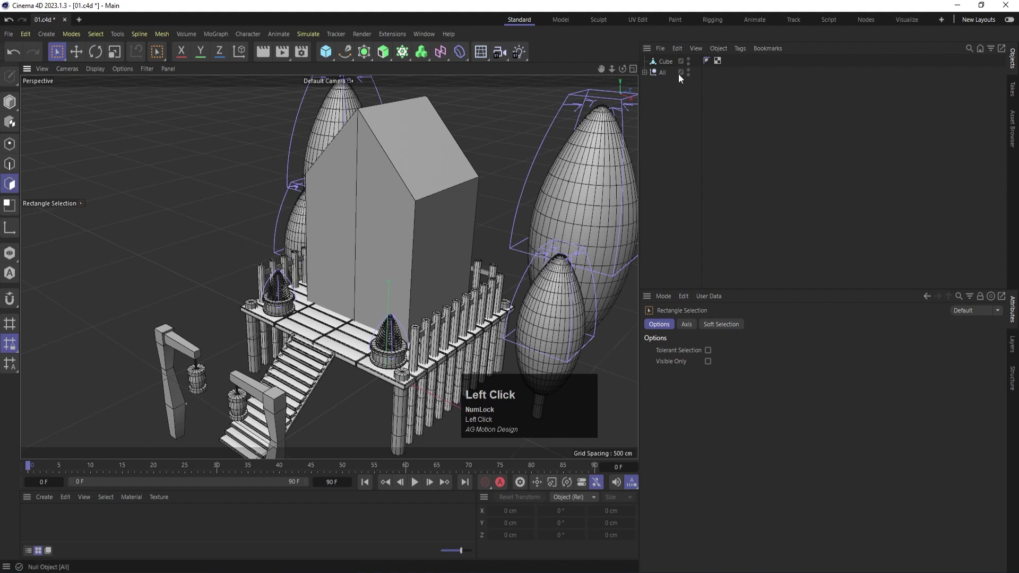
{"action": "left_click", "coordinate": [665, 62]}
{"action": "key", "text": "ctrl+a"}
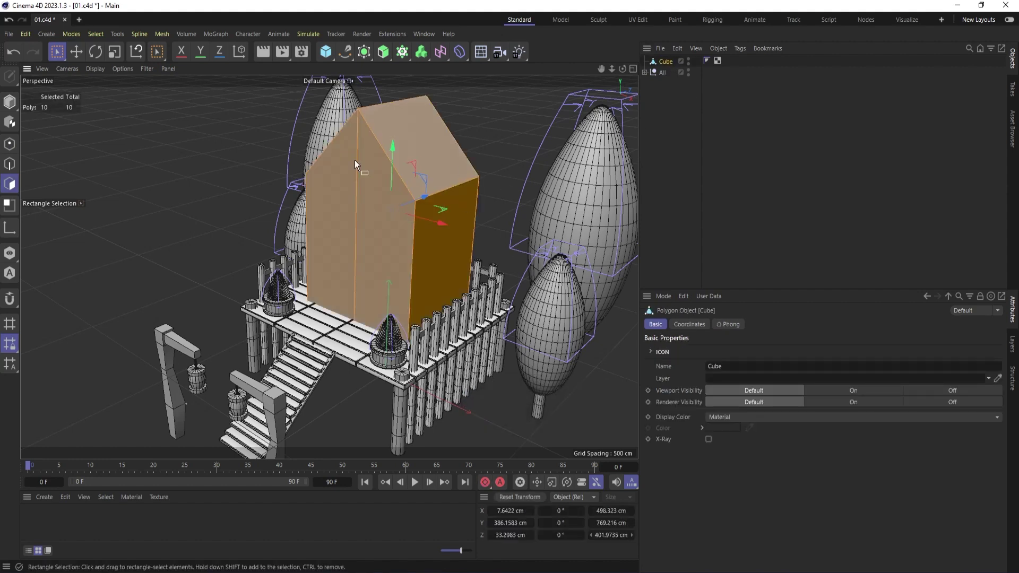
{"action": "key", "text": "m"}
{"action": "key", "text": "l"}
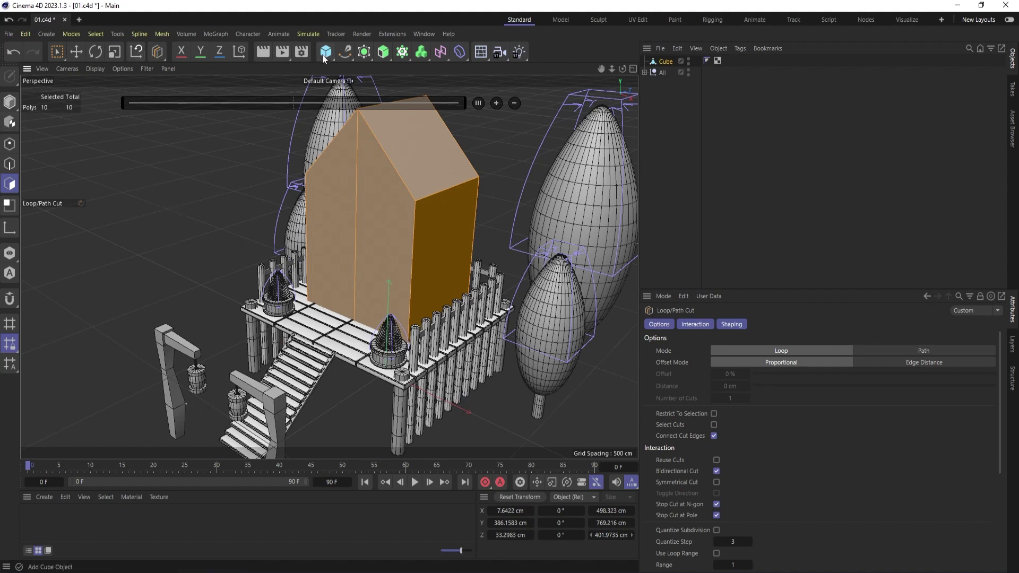
{"action": "left_click", "coordinate": [671, 62]}
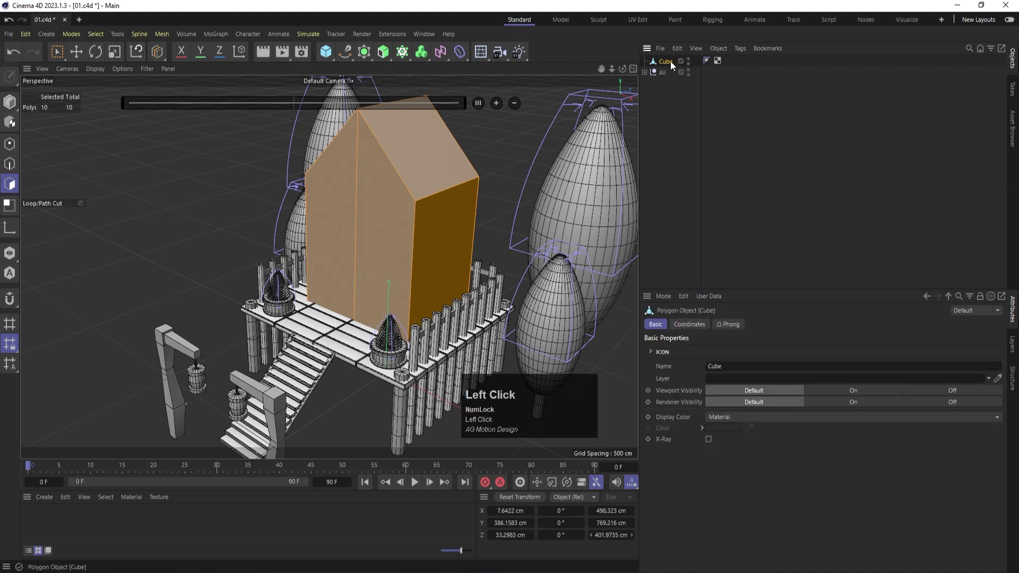
{"action": "left_click_drag", "start_coordinate": [664, 62], "coordinate": [658, 62], "text": "ctrl"}
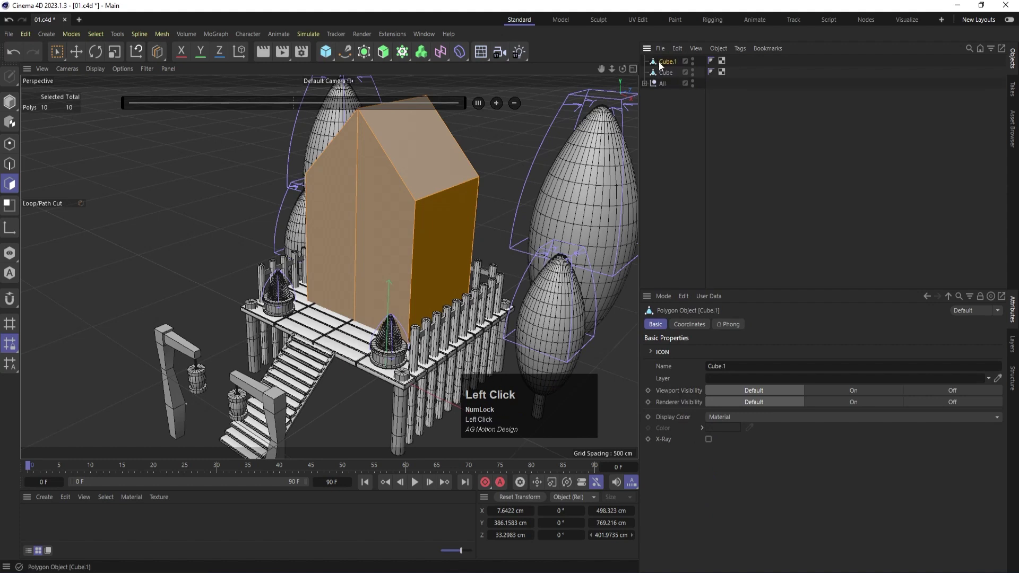
{"action": "key", "text": "Delete"}
- Add a new cube and move it over the house's footprint in the top view, to about X -306 cm and Z 401 cm
{"action": "left_click", "coordinate": [326, 53]}
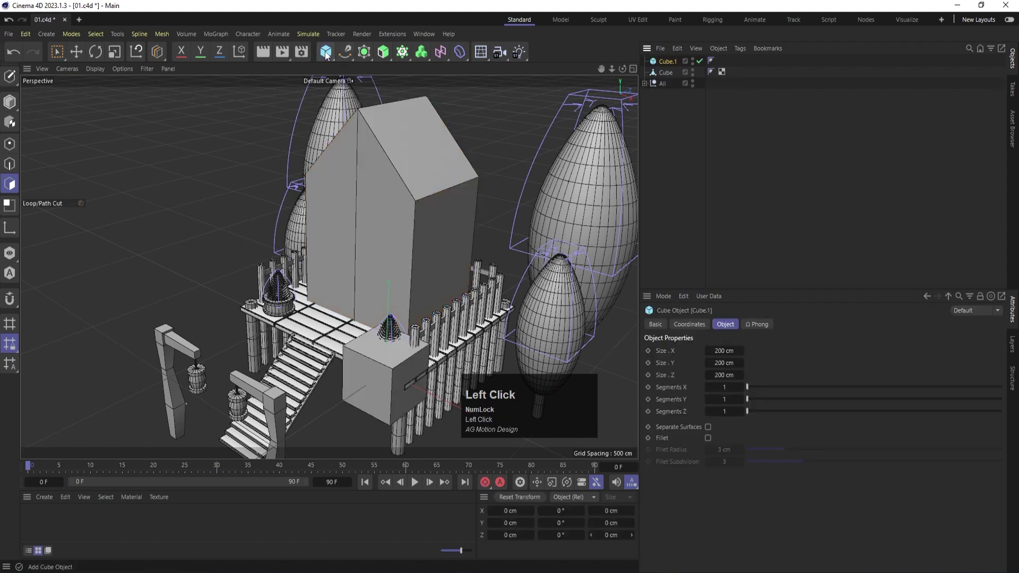
{"action": "left_click", "coordinate": [10, 102]}
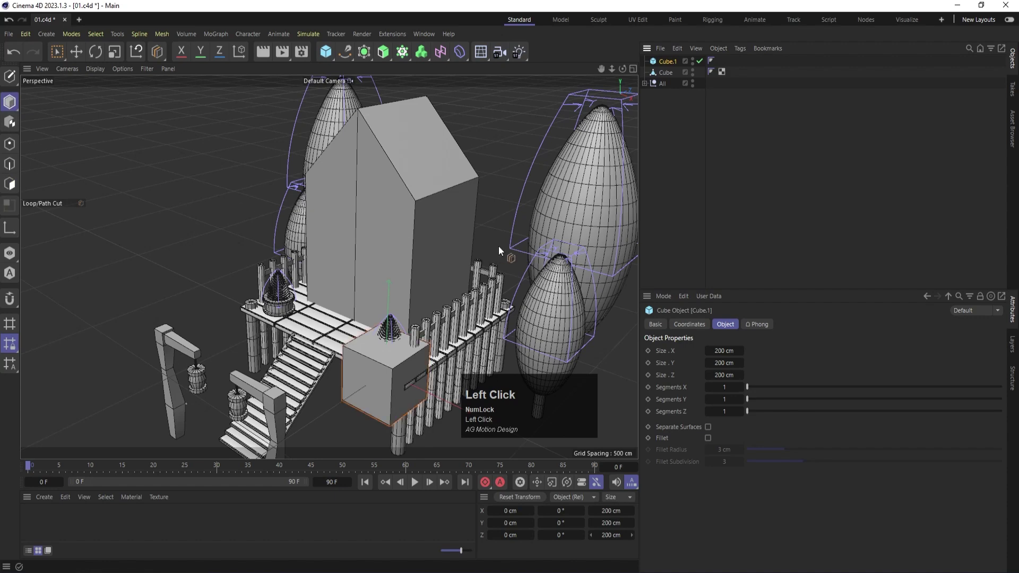
{"action": "middle_click", "coordinate": [499, 246]}
{"action": "middle_click", "coordinate": [607, 120]}
{"action": "left_click", "coordinate": [663, 62]}
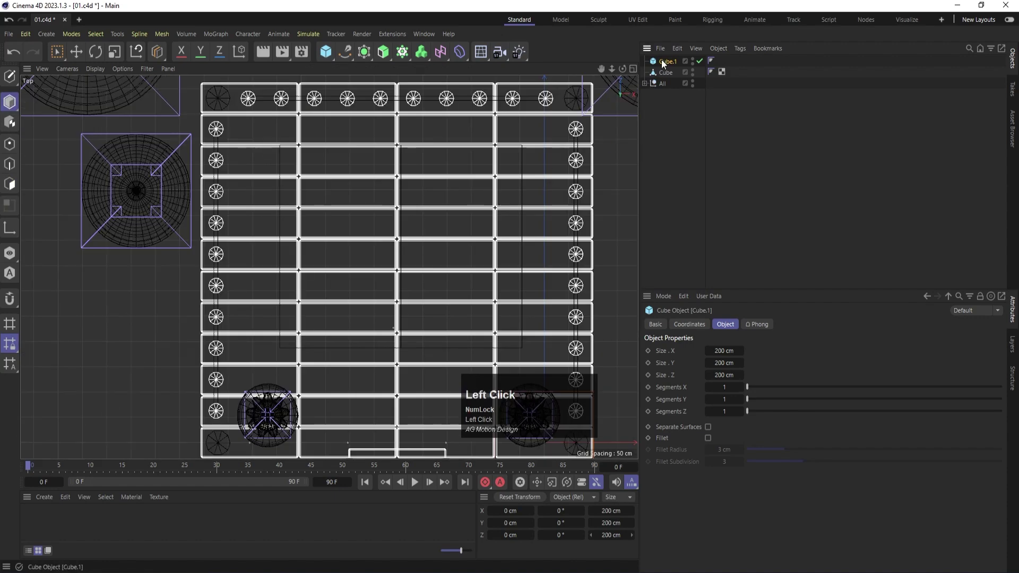
{"action": "left_click", "coordinate": [55, 52]}
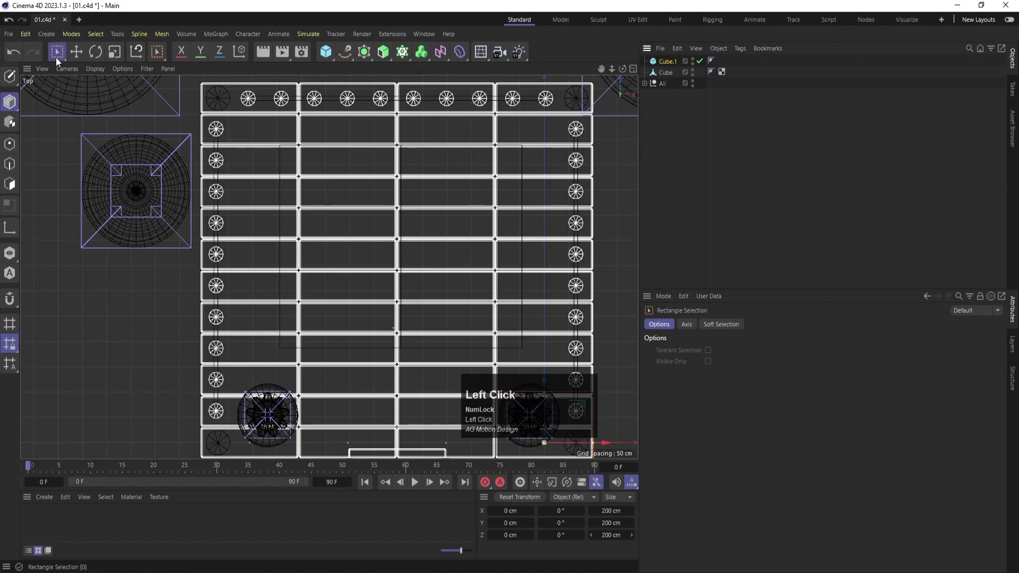
{"action": "scroll", "coordinate": [319, 273], "scroll_direction": "down", "scroll_amount": 3}
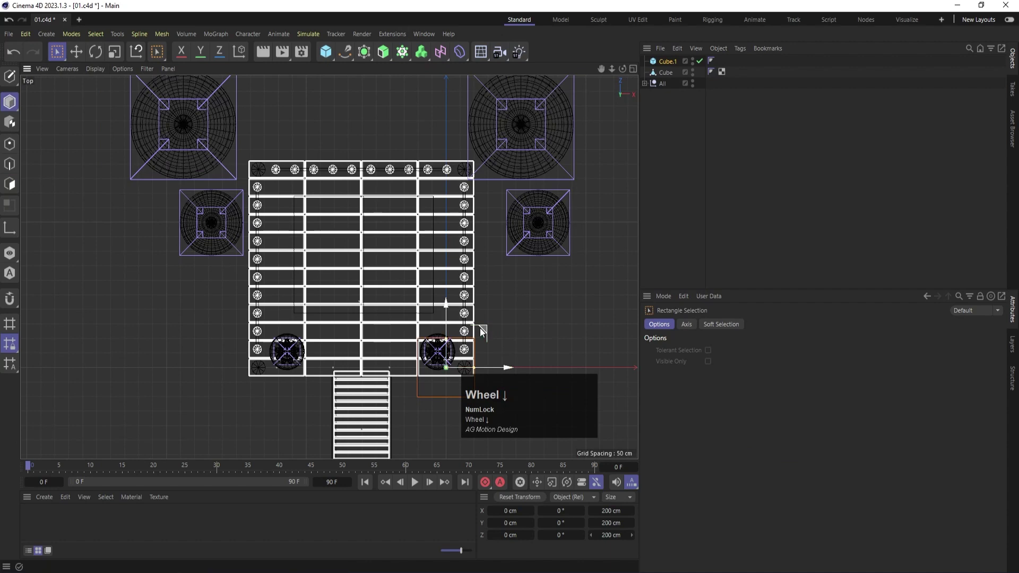
{"action": "left_click_drag", "start_coordinate": [482, 332], "coordinate": [396, 214]}
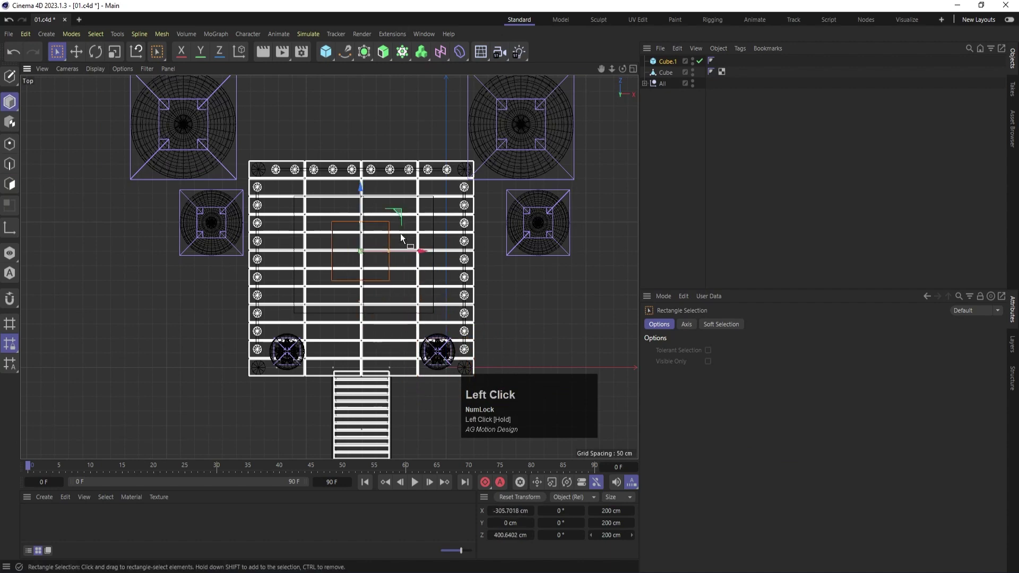
- Resize the new cube to about 515 cm in X and 419 cm in Z, centring it around the house outline
{"action": "scroll", "coordinate": [400, 240], "scroll_direction": "up", "scroll_amount": 3}
{"action": "left_click_drag", "start_coordinate": [382, 263], "coordinate": [463, 264]}
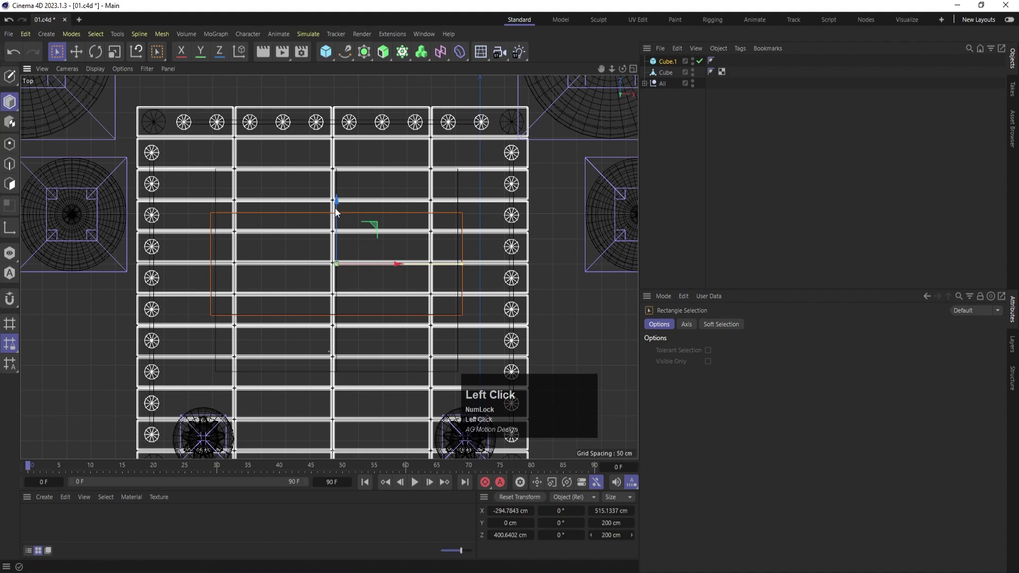
{"action": "left_click_drag", "start_coordinate": [336, 213], "coordinate": [336, 161]}
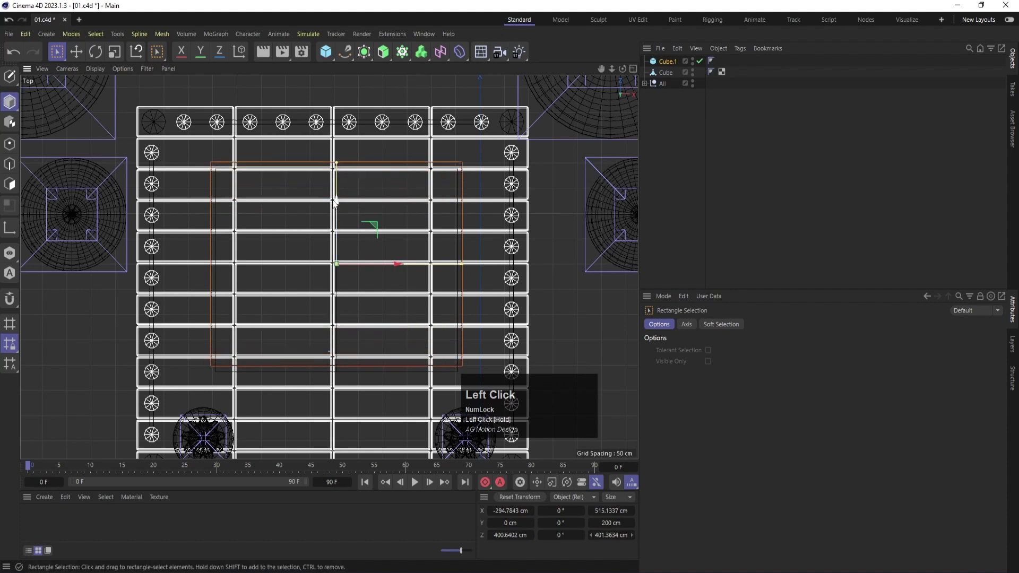
{"action": "left_click_drag", "start_coordinate": [338, 201], "coordinate": [339, 207]}
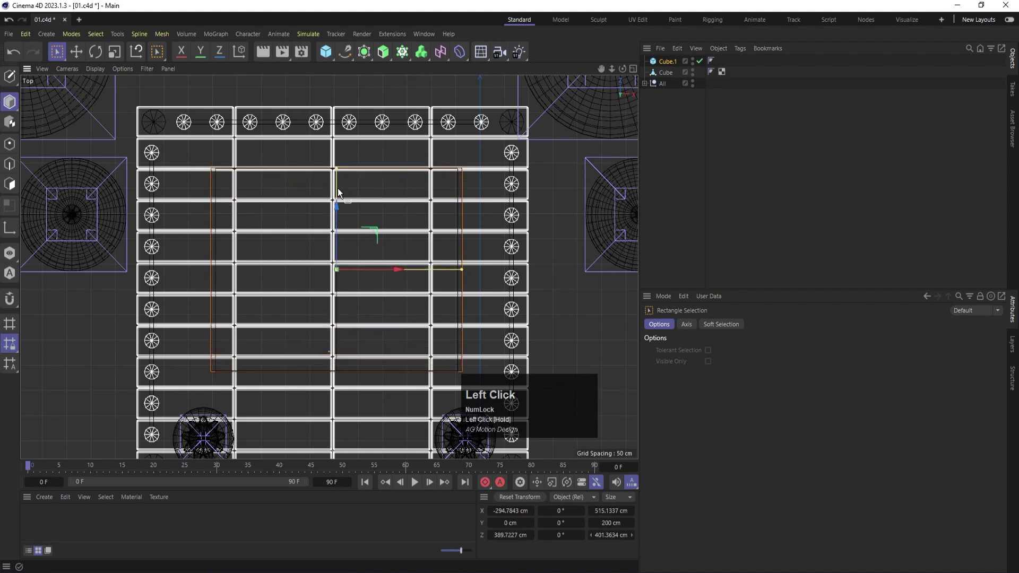
{"action": "left_click_drag", "start_coordinate": [337, 173], "coordinate": [335, 166]}
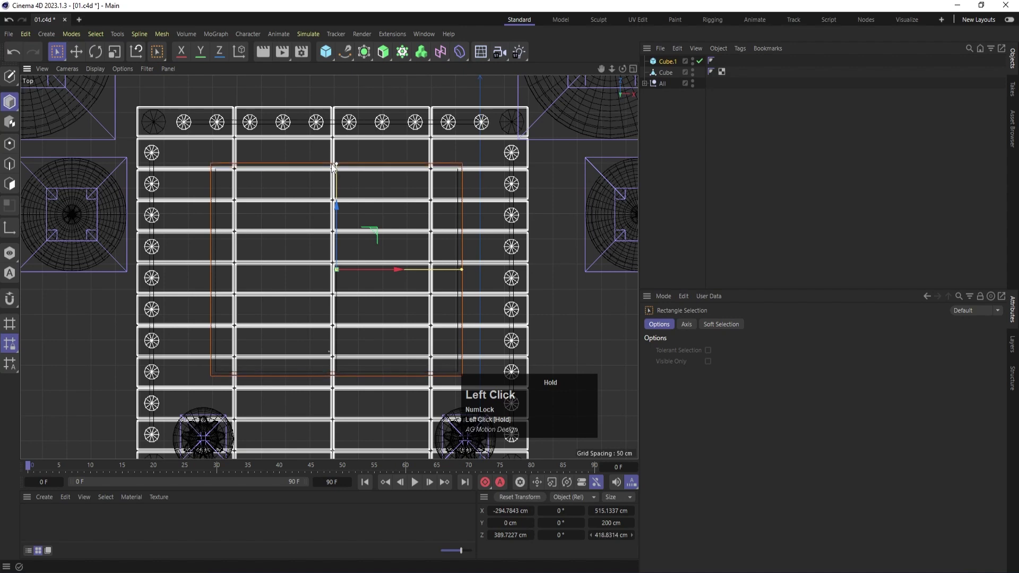
- Flatten the new cube to about 34 cm high and raise it to about Y 470 cm as a band below the roof
{"action": "middle_click", "coordinate": [349, 227]}
{"action": "middle_click", "coordinate": [294, 340]}
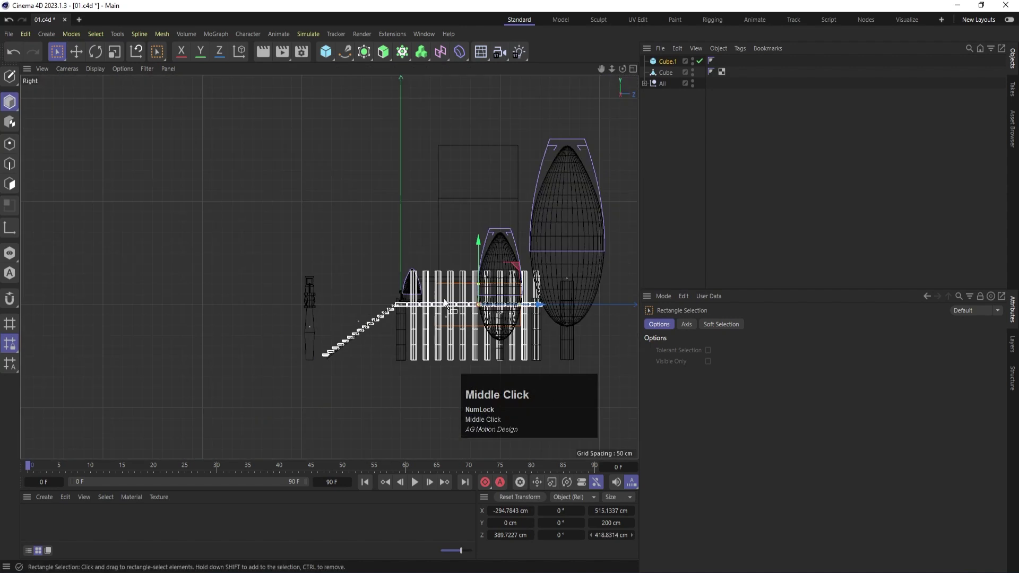
{"action": "left_click_drag", "start_coordinate": [479, 284], "coordinate": [488, 308]}
{"action": "left_click_drag", "start_coordinate": [479, 242], "coordinate": [480, 135]}
{"action": "middle_click", "coordinate": [480, 137]}
{"action": "middle_click", "coordinate": [302, 164]}
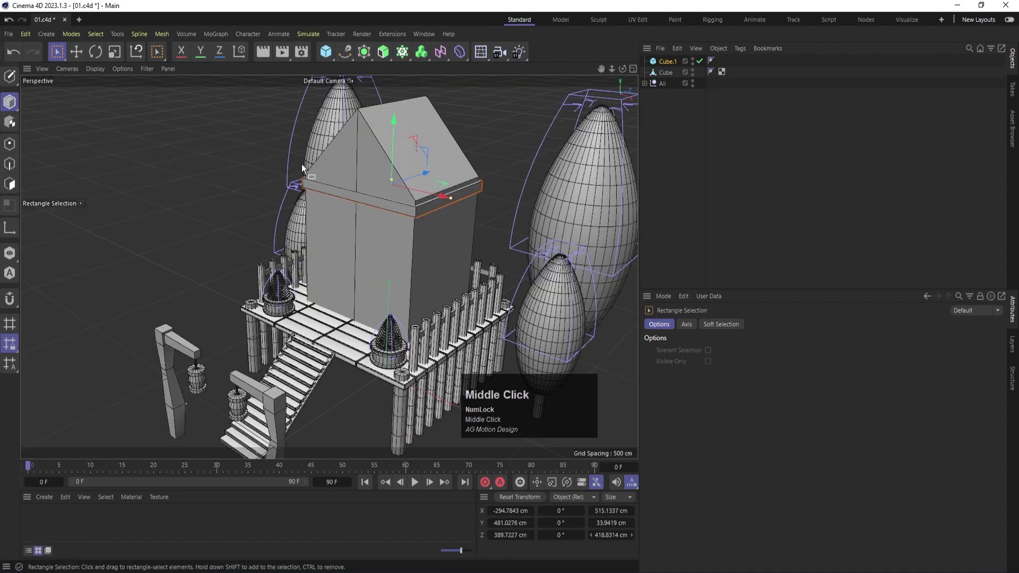
{"action": "left_click_drag", "start_coordinate": [391, 122], "coordinate": [394, 125]}
{"action": "left_click", "coordinate": [823, 177]}
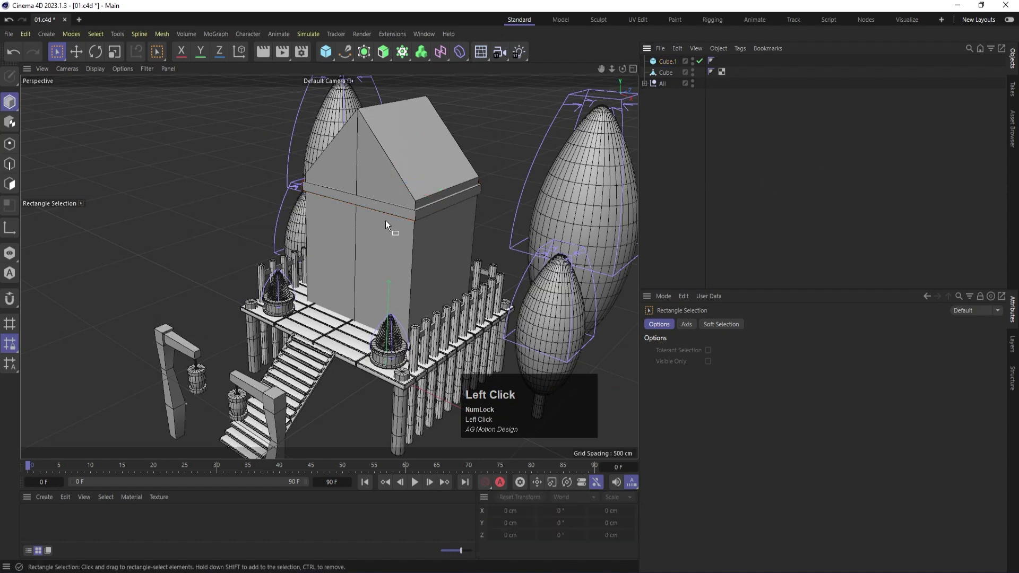
- Widen the band around the house to about 528 cm in X and 430 cm in Z, then deselect it
{"action": "left_click", "coordinate": [421, 212]}
{"action": "middle_click", "coordinate": [473, 212]}
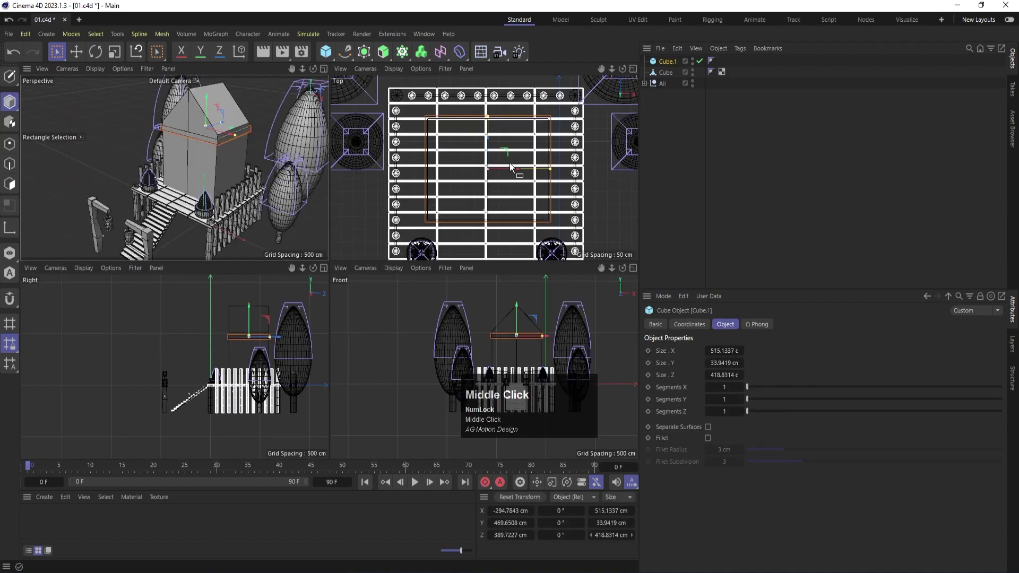
{"action": "middle_click", "coordinate": [467, 239]}
{"action": "left_click_drag", "start_coordinate": [463, 268], "coordinate": [465, 269]}
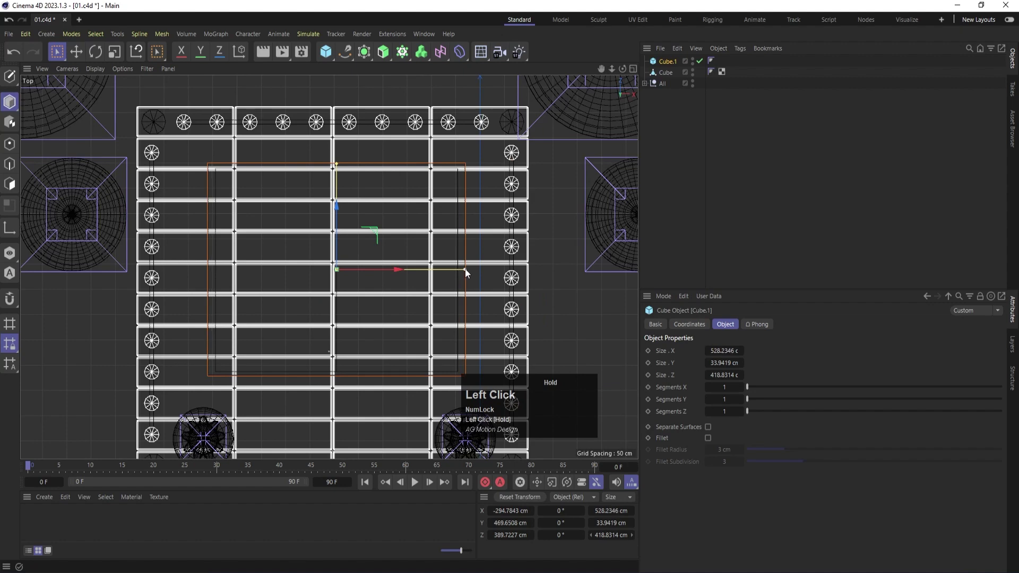
{"action": "left_click_drag", "start_coordinate": [336, 164], "coordinate": [335, 160]}
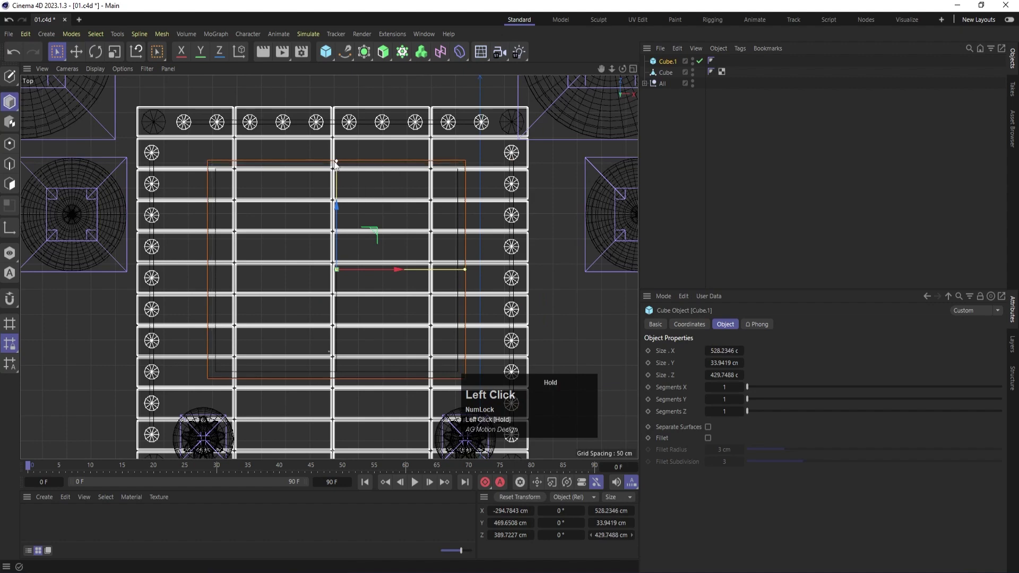
{"action": "middle_click", "coordinate": [355, 181]}
{"action": "middle_click", "coordinate": [151, 178]}
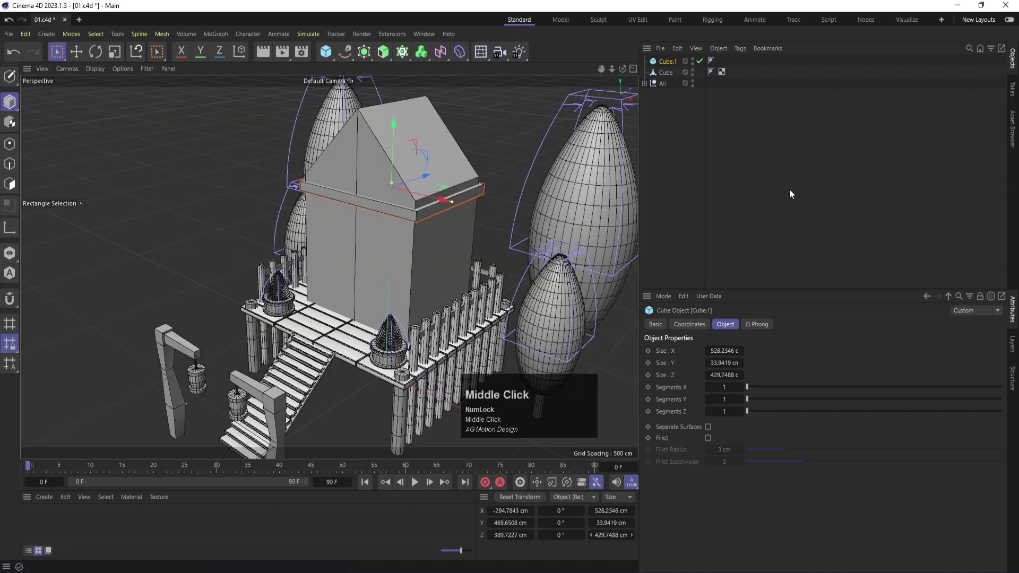
{"action": "left_click", "coordinate": [449, 179]}
{"action": "mouse_move", "coordinate": [394, 270]}
{"action": "left_mouse_down", "text": "alt"}
{"action": "mouse_move", "coordinate": [343, 264]}
{"action": "mouse_move", "coordinate": [377, 272]}
{"action": "left_mouse_up", "text": "alt"}
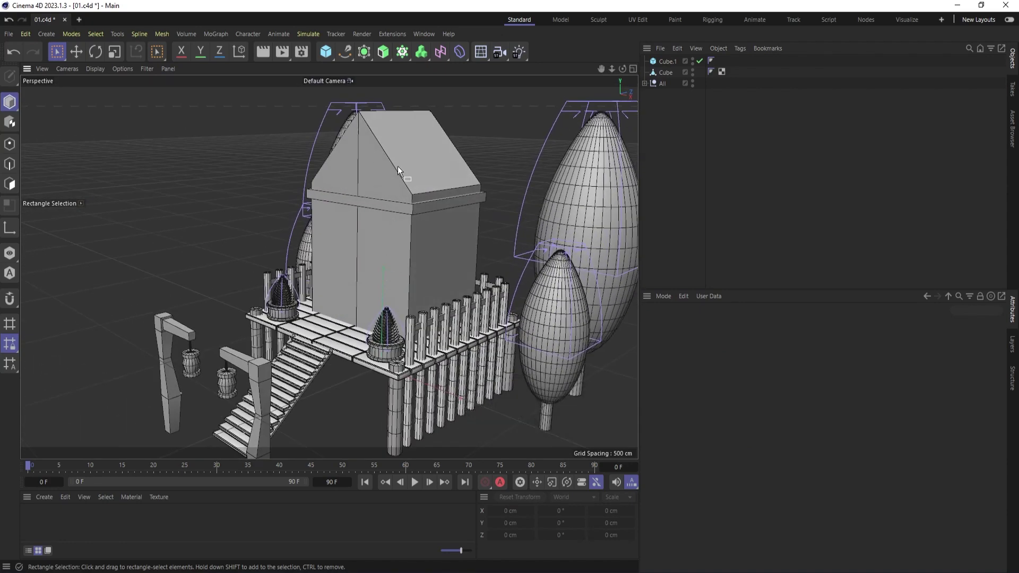
{"action": "key", "text": "alt"}
{"action": "left_click_drag", "start_coordinate": [383, 294], "coordinate": [380, 307], "text": "alt"}
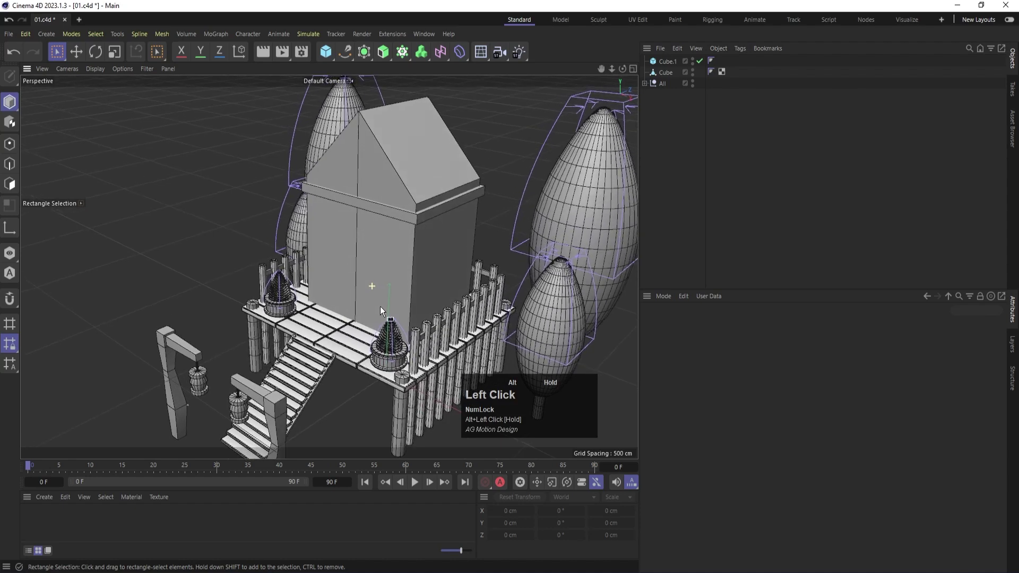
- Add another cube and move it along Z to about -1218 cm, onto the open ground in front of the stairs
{"action": "left_click", "coordinate": [76, 52]}
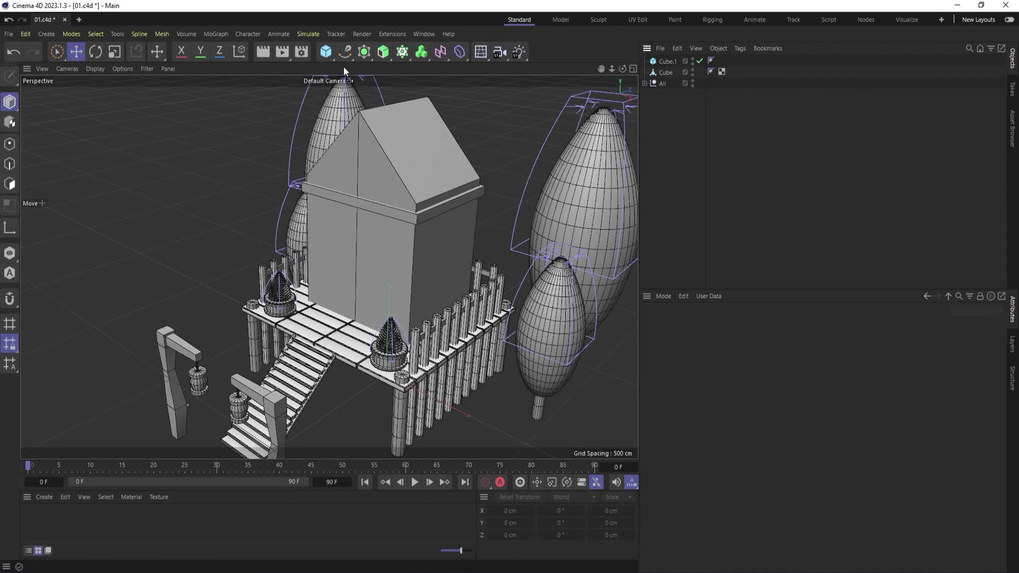
{"action": "left_click", "coordinate": [328, 55]}
{"action": "scroll", "coordinate": [424, 305], "scroll_direction": "down", "scroll_amount": 4}
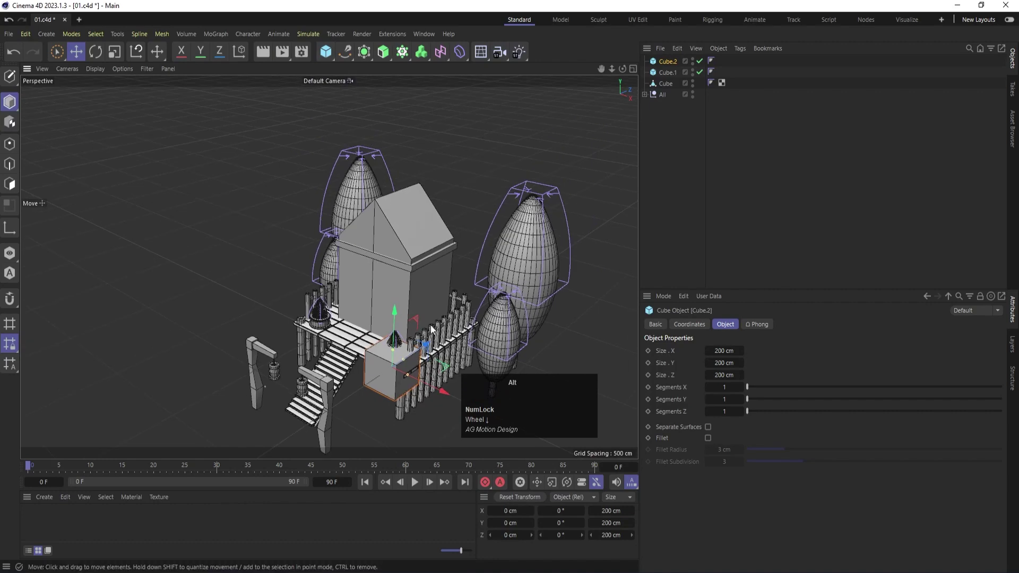
{"action": "middle_click_drag", "start_coordinate": [431, 305], "coordinate": [475, 168], "text": "alt"}
{"action": "left_click_drag", "start_coordinate": [469, 216], "coordinate": [318, 351]}
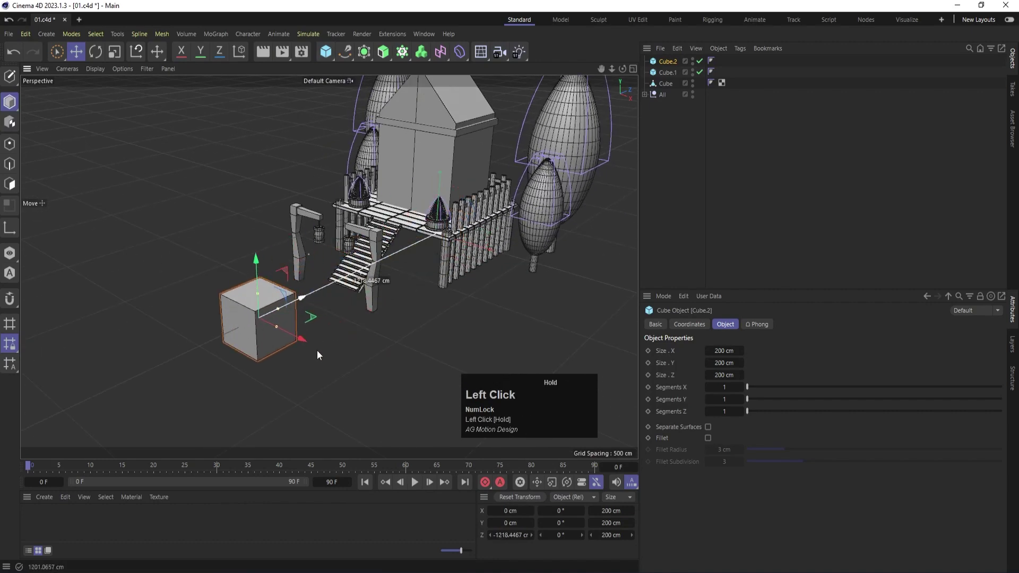
{"action": "key", "text": "ctrl+s"}
- Flatten the cube in front of the stairs to a height of about 32 cm and make it editable
{"action": "middle_click_drag", "start_coordinate": [183, 340], "coordinate": [340, 335], "text": "alt"}
{"action": "scroll", "coordinate": [340, 335], "scroll_direction": "up", "scroll_amount": 5}
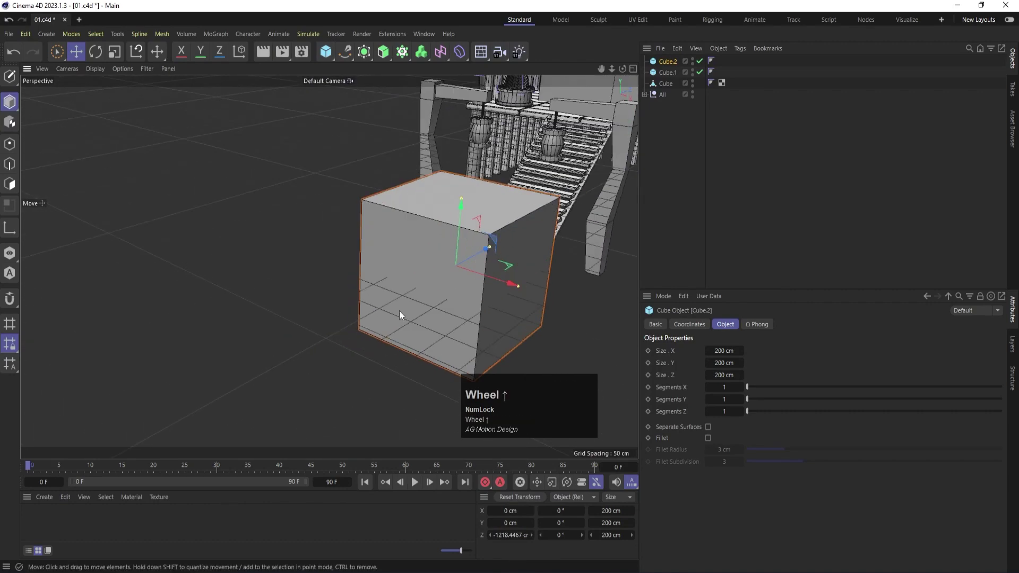
{"action": "left_click_drag", "start_coordinate": [463, 199], "coordinate": [473, 259]}
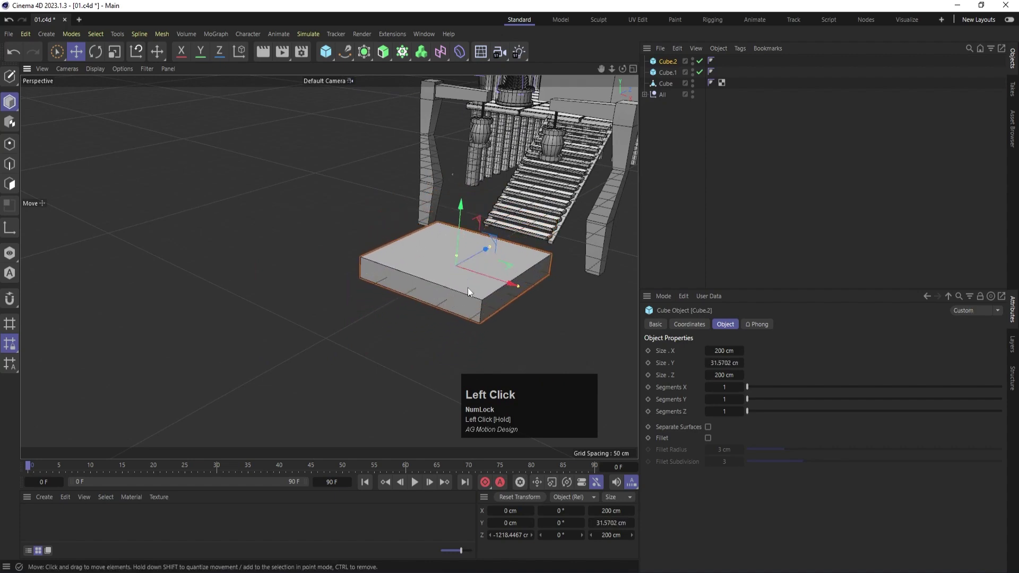
{"action": "scroll", "coordinate": [467, 276], "scroll_direction": "up", "scroll_amount": 1}
{"action": "middle_click_drag", "start_coordinate": [466, 252], "coordinate": [384, 263], "text": "alt"}
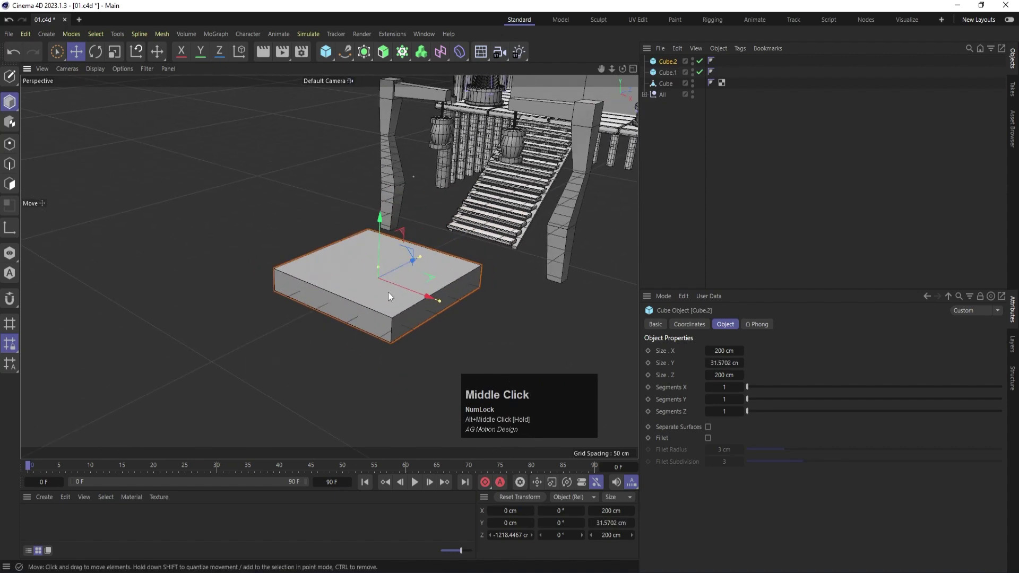
{"action": "key", "text": "c"}
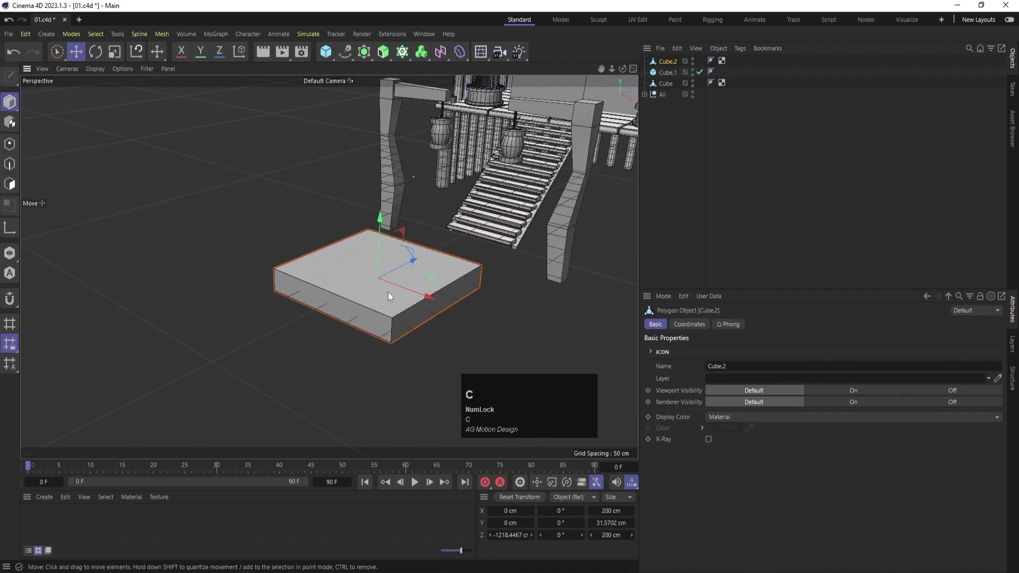
- Select all faces of the slab and cut two parallel loops across it, one near each of two opposite ends
{"action": "left_click", "coordinate": [9, 183]}
{"action": "key", "text": "ctrl+a"}
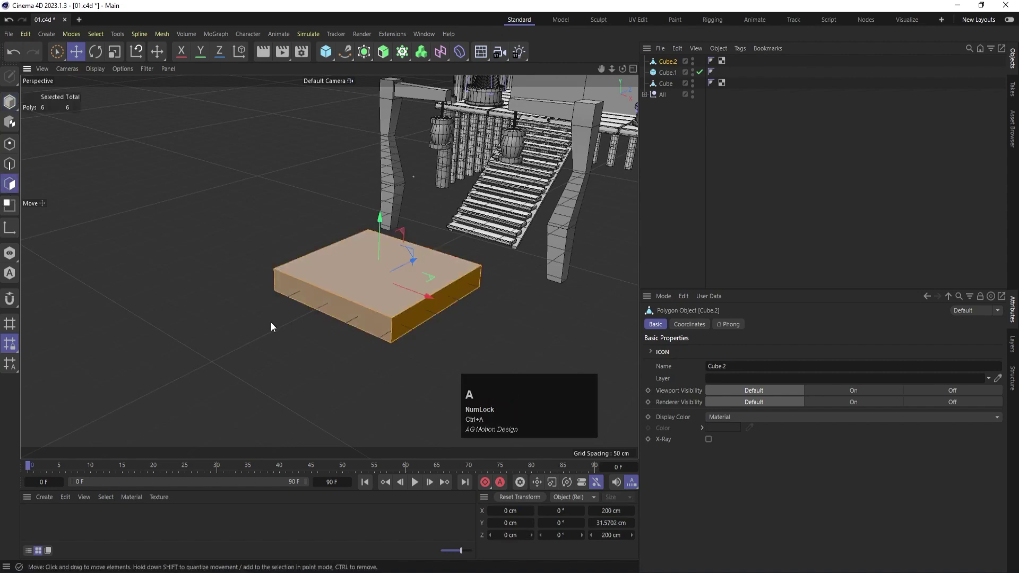
{"action": "left_click_drag", "start_coordinate": [270, 323], "coordinate": [282, 318], "text": "alt"}
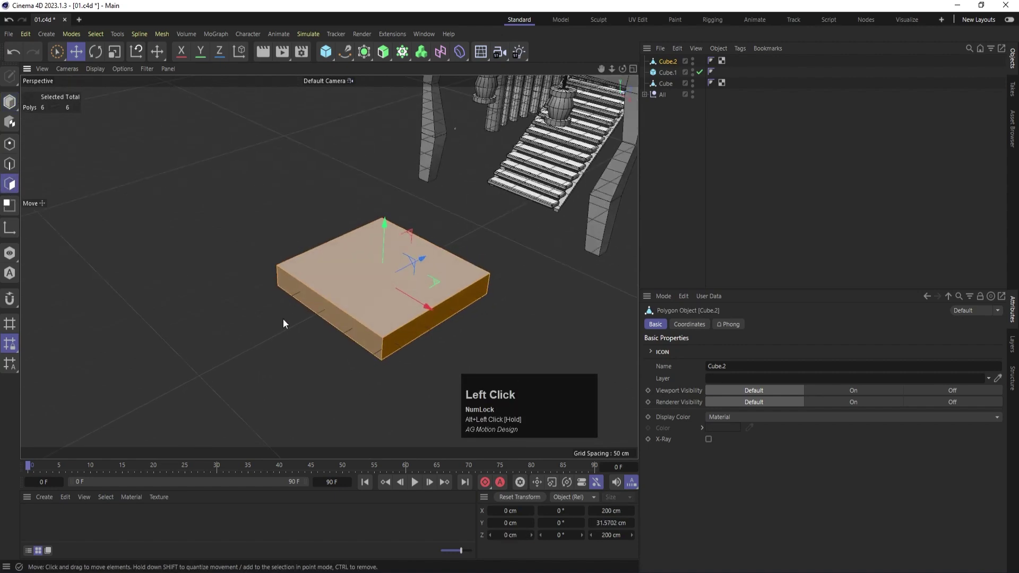
{"action": "key", "text": "m"}
{"action": "key", "text": "l"}
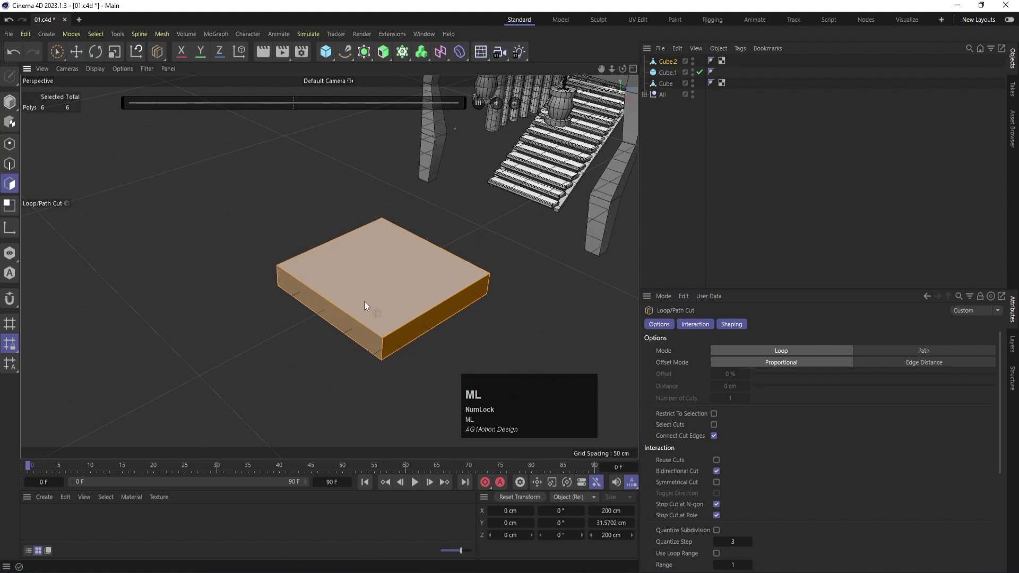
{"action": "left_click_drag", "start_coordinate": [398, 332], "coordinate": [480, 286]}
{"action": "left_click", "coordinate": [477, 282]}
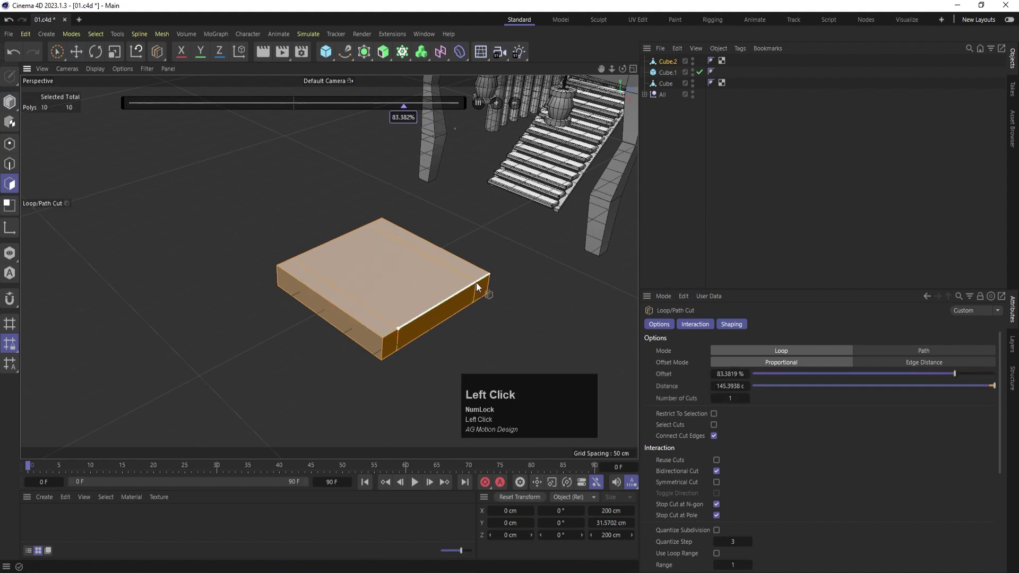
{"action": "left_click_drag", "start_coordinate": [507, 342], "coordinate": [480, 345], "text": "alt"}
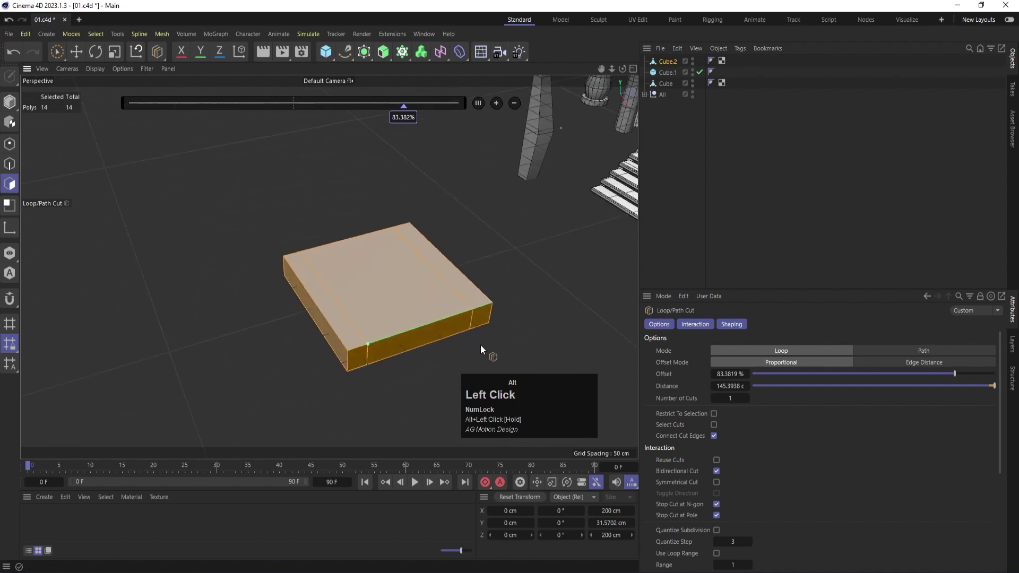
- Adjust the points of the two loop cuts in the top view to about Z 71 cm and Z -72 cm
{"action": "middle_click", "coordinate": [480, 346]}
{"action": "middle_click", "coordinate": [495, 196]}
{"action": "scroll", "coordinate": [468, 268], "scroll_direction": "down", "scroll_amount": 8}
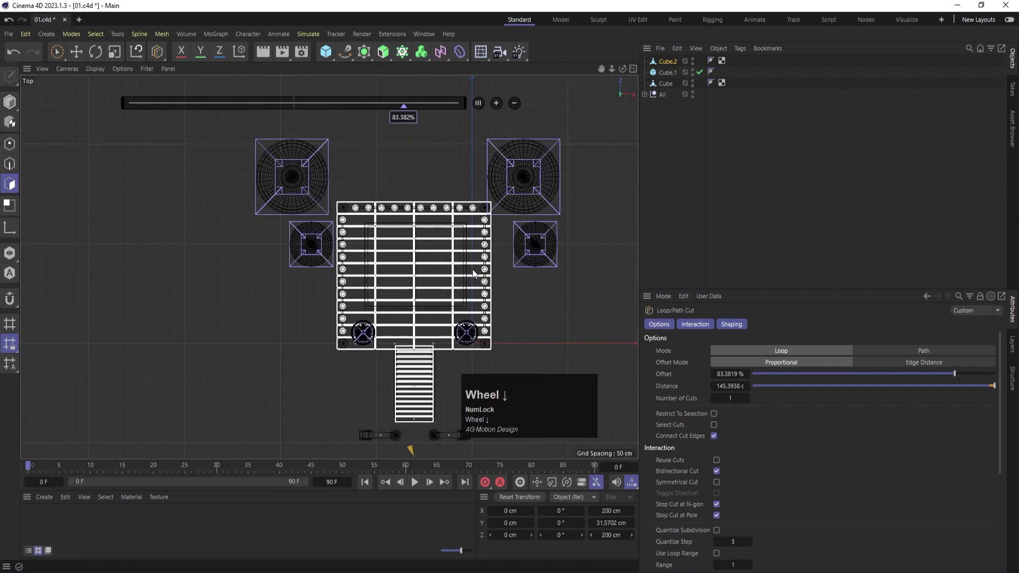
{"action": "scroll", "coordinate": [428, 270], "scroll_direction": "down", "scroll_amount": 3}
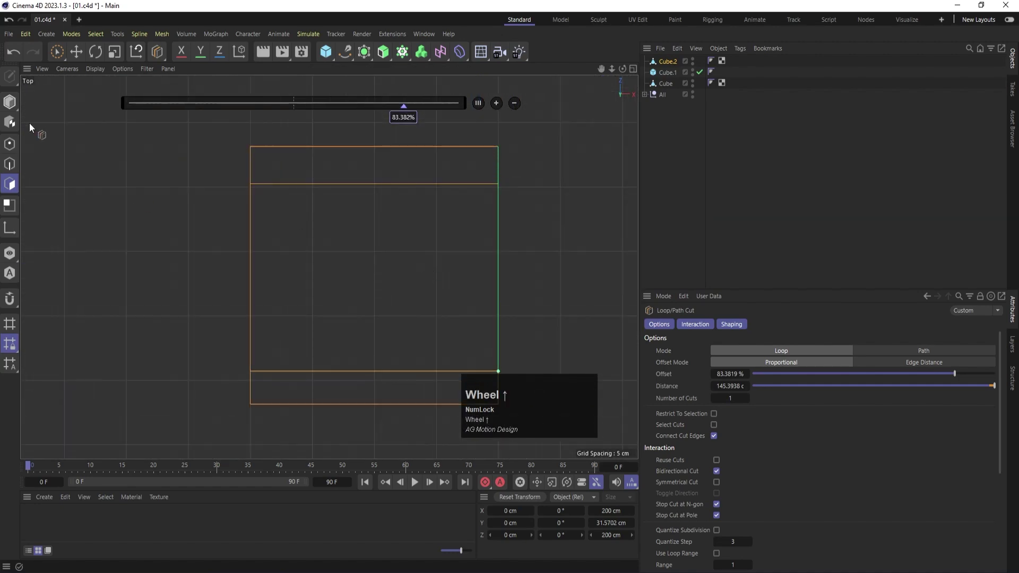
{"action": "left_click", "coordinate": [9, 144]}
{"action": "left_click_drag", "start_coordinate": [64, 50], "coordinate": [115, 95]}
{"action": "left_click_drag", "start_coordinate": [214, 167], "coordinate": [550, 235]}
{"action": "left_click_drag", "start_coordinate": [375, 124], "coordinate": [372, 123]}
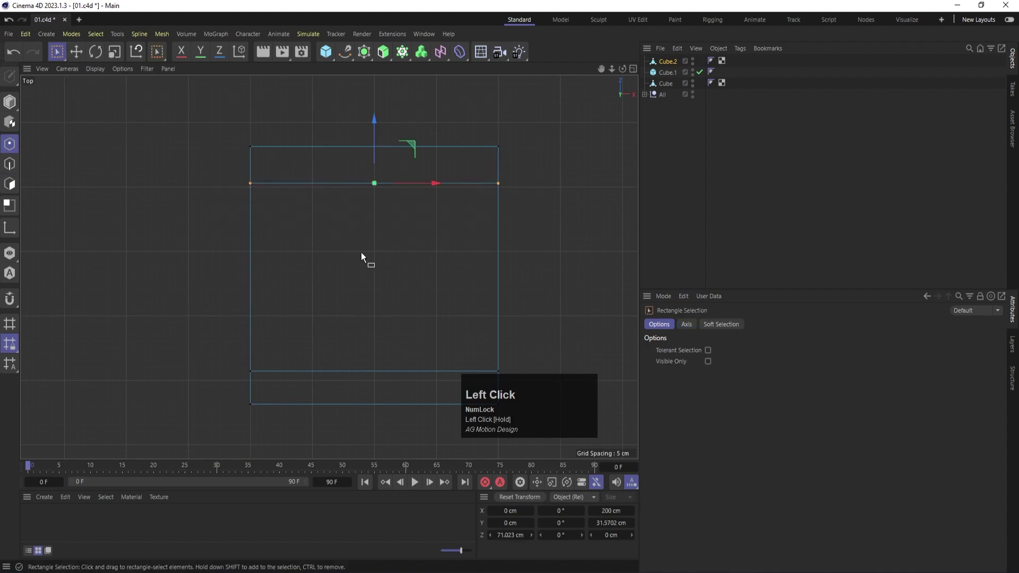
{"action": "left_click_drag", "start_coordinate": [217, 324], "coordinate": [529, 389]}
{"action": "left_click_drag", "start_coordinate": [374, 310], "coordinate": [373, 307]}
{"action": "middle_click", "coordinate": [405, 235]}
{"action": "middle_click", "coordinate": [197, 220]}
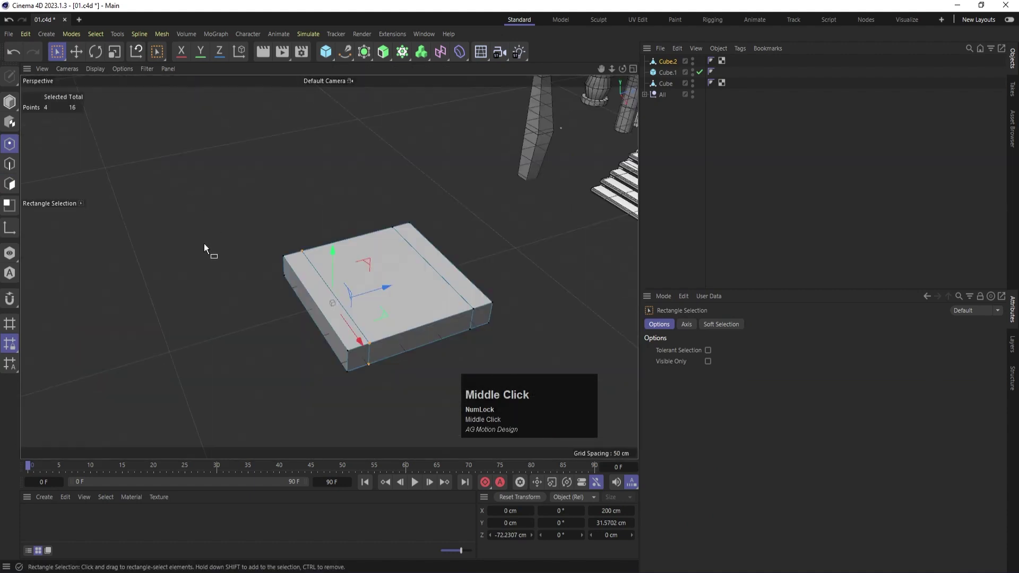
- Select only the large middle face on top of the slab and extrude it upward about 16 cm
{"action": "left_click", "coordinate": [10, 184]}
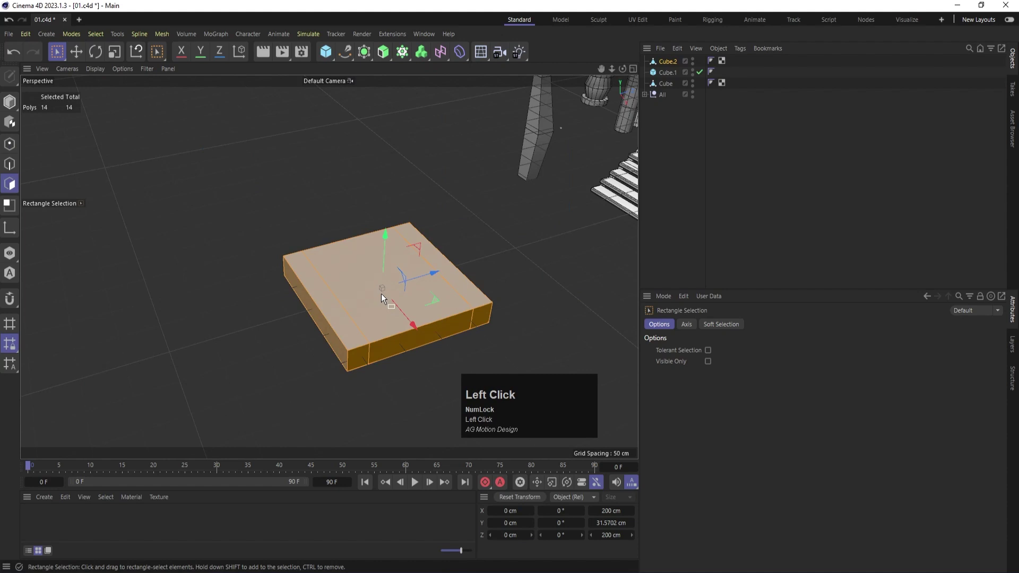
{"action": "left_click_drag", "start_coordinate": [60, 52], "coordinate": [103, 69]}
{"action": "left_click", "coordinate": [333, 258]}
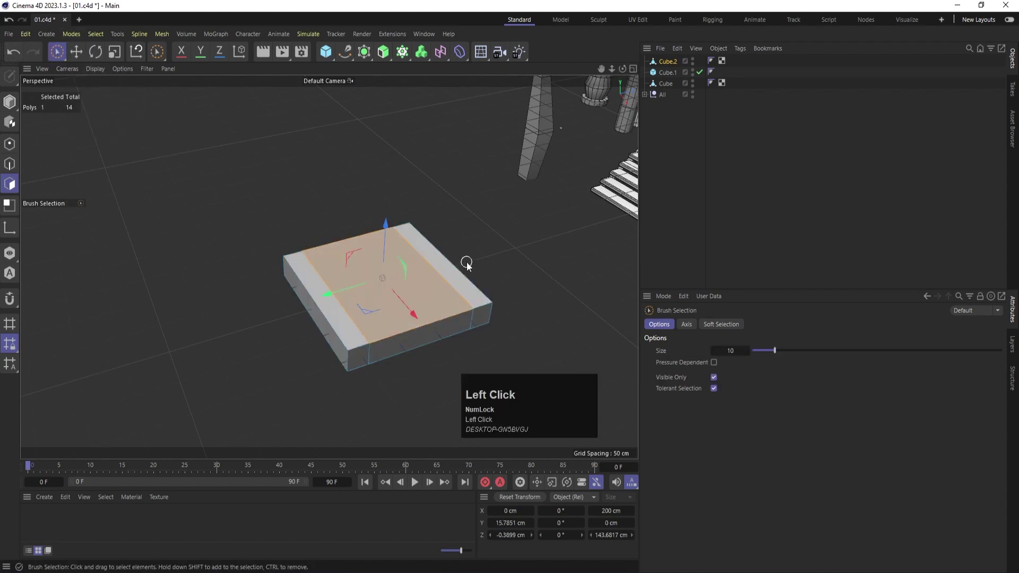
{"action": "key", "text": "d"}
{"action": "left_click", "coordinate": [496, 233]}
{"action": "left_click_drag", "start_coordinate": [496, 234], "coordinate": [502, 213]}
- Inset the raised face by about 8.8 cm and extrude it downward about 9 cm as a recess, returning to model mode
{"action": "key", "text": "i"}
{"action": "key", "text": "d"}
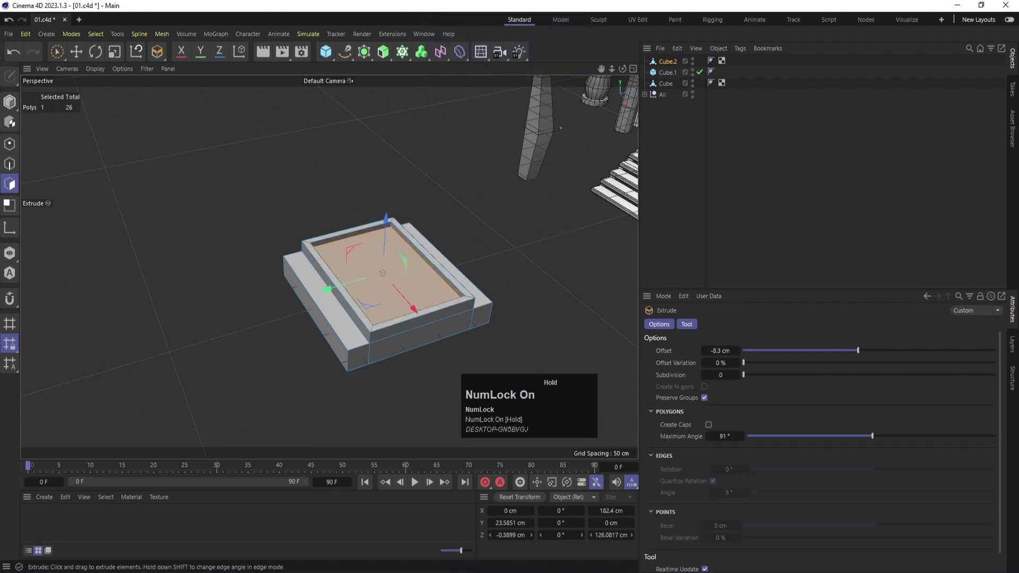
{"action": "left_click", "coordinate": [9, 102]}
{"action": "scroll", "coordinate": [366, 297], "scroll_direction": "down", "scroll_amount": 4}
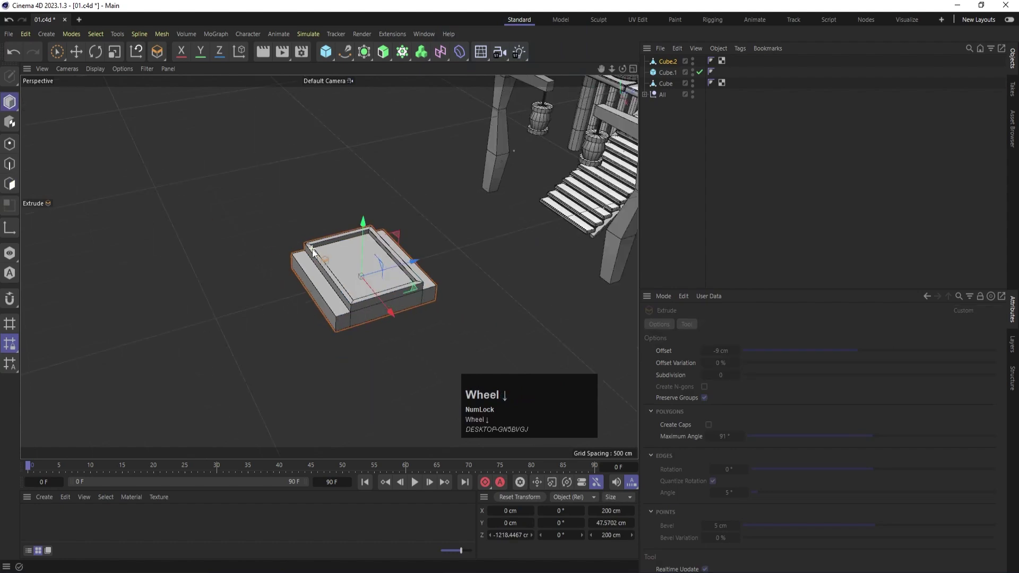
- Select the points of the slab's raised middle section and scale them in X to about 239 cm, then deselect the slab
{"action": "left_click_drag", "start_coordinate": [425, 289], "coordinate": [483, 226], "text": "alt"}
{"action": "middle_click", "coordinate": [483, 226]}
{"action": "middle_click", "coordinate": [486, 209]}
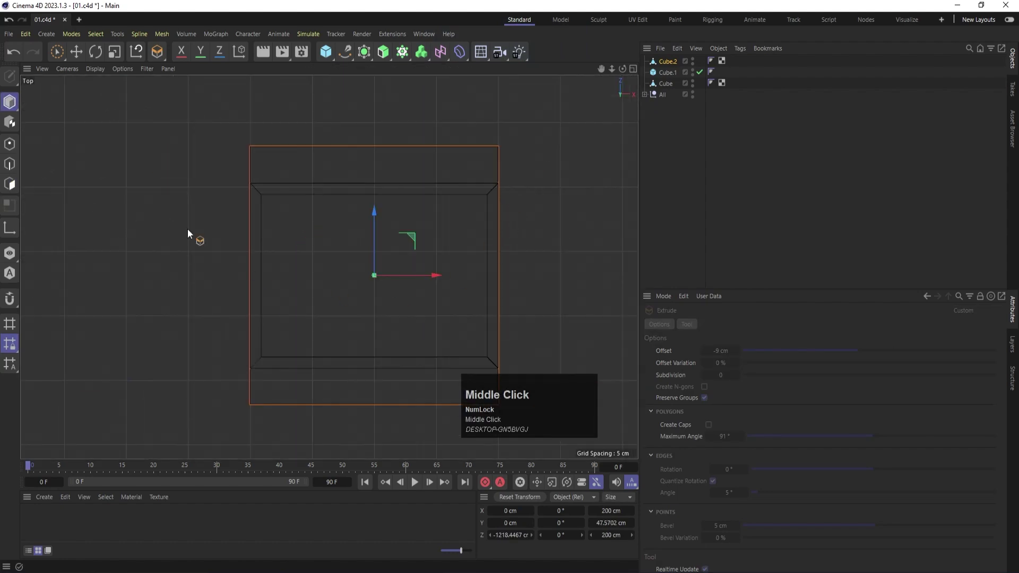
{"action": "left_click", "coordinate": [12, 145]}
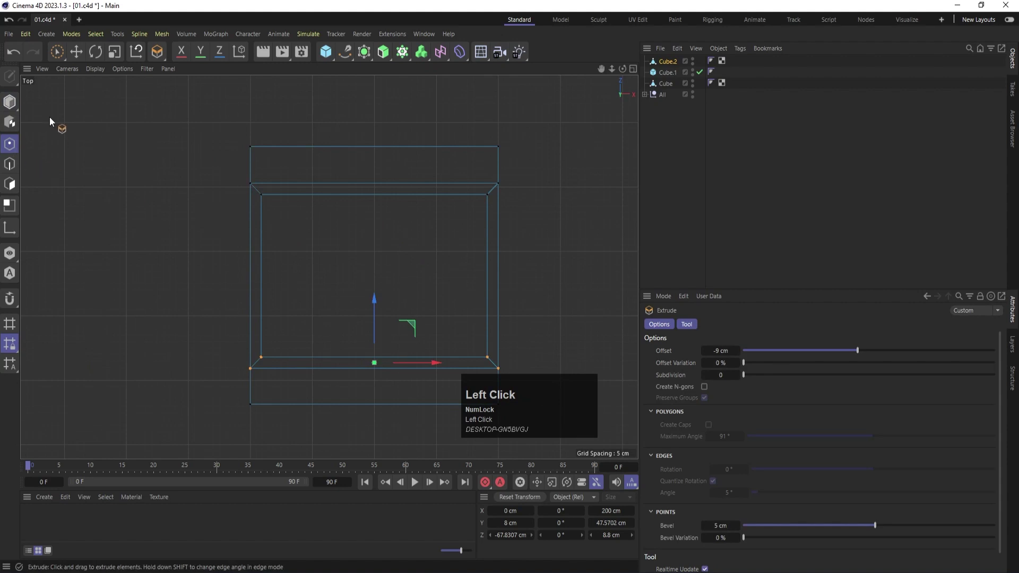
{"action": "left_click_drag", "start_coordinate": [60, 58], "coordinate": [84, 83]}
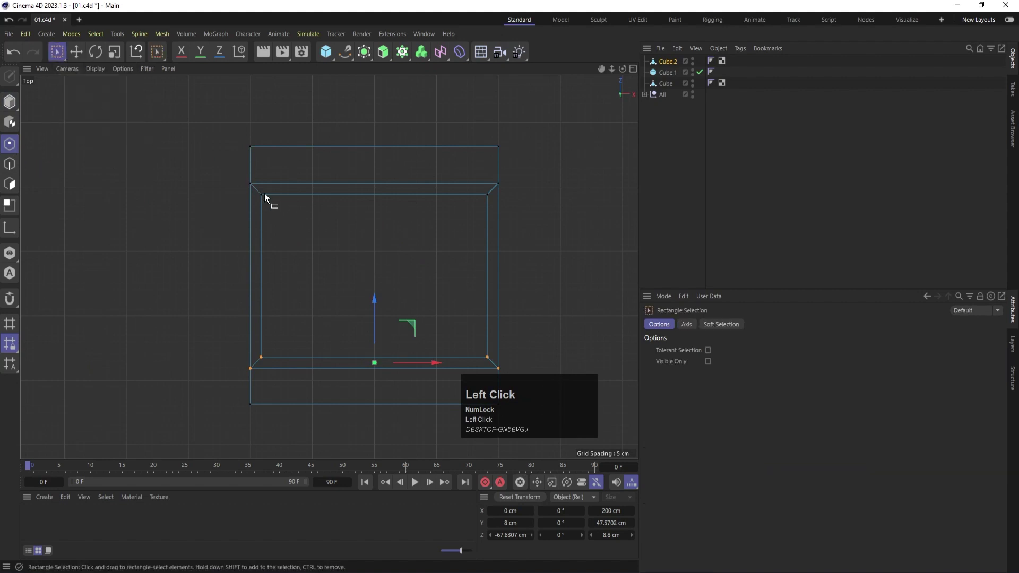
{"action": "left_click_drag", "start_coordinate": [213, 171], "coordinate": [551, 377]}
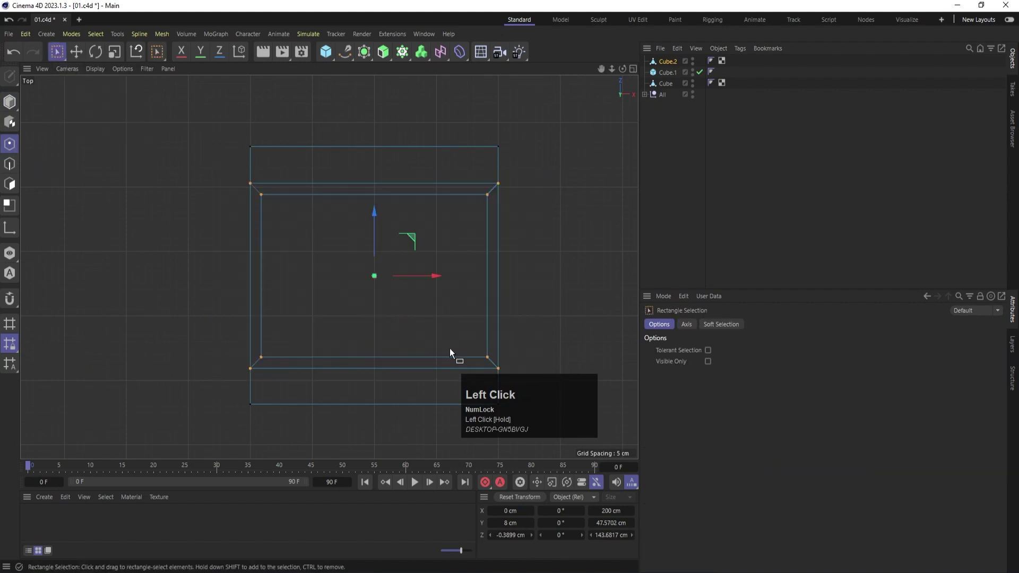
{"action": "key", "text": "t"}
{"action": "left_click_drag", "start_coordinate": [437, 276], "coordinate": [448, 276]}
{"action": "middle_click", "coordinate": [436, 250]}
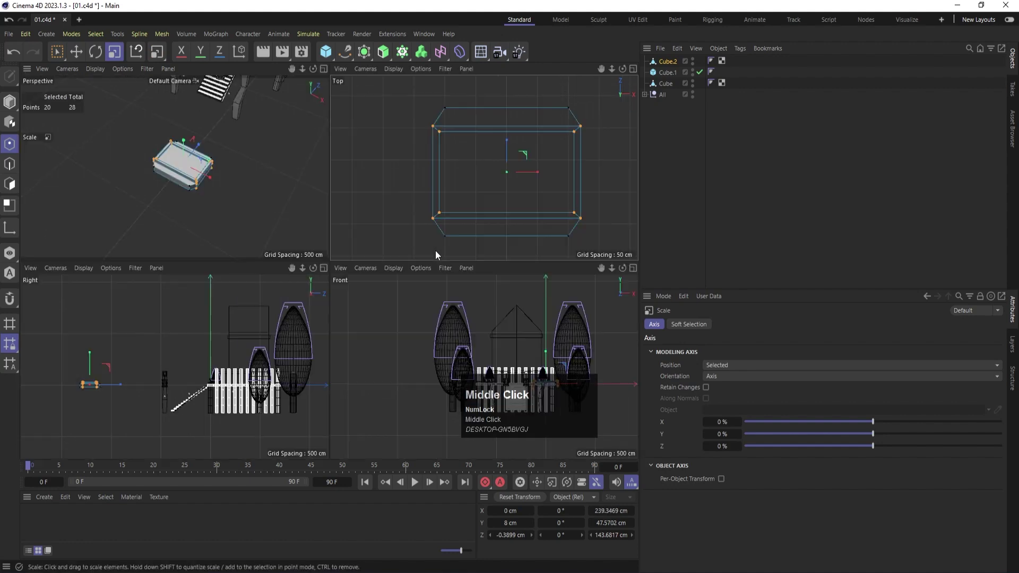
{"action": "middle_click", "coordinate": [151, 179]}
{"action": "left_click", "coordinate": [256, 178]}
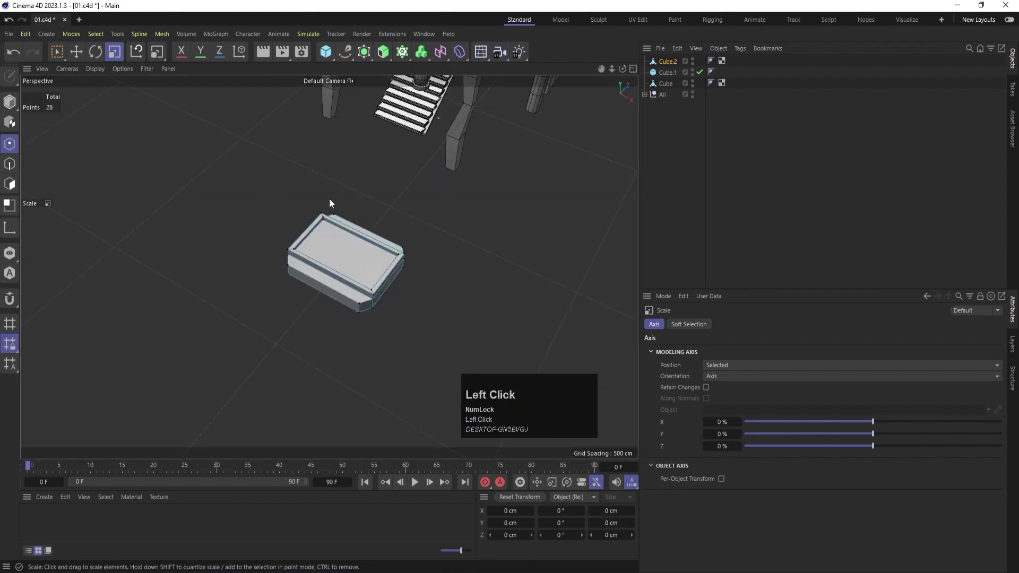
{"action": "left_click", "coordinate": [10, 101]}
{"action": "left_click", "coordinate": [265, 323]}
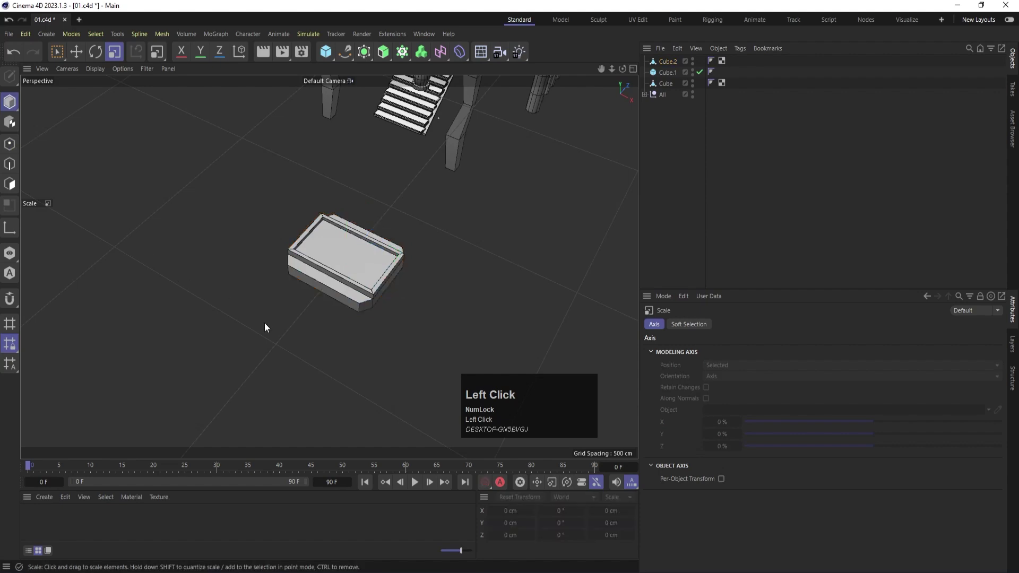
- Scale the whole slab down uniformly to about 116 × 23 × 97 cm and deselect it
{"action": "left_click_drag", "start_coordinate": [264, 323], "coordinate": [287, 330], "text": "alt"}
{"action": "scroll", "coordinate": [288, 331], "scroll_direction": "down", "scroll_amount": 4}
{"action": "scroll", "coordinate": [289, 332], "scroll_direction": "down", "scroll_amount": 3}
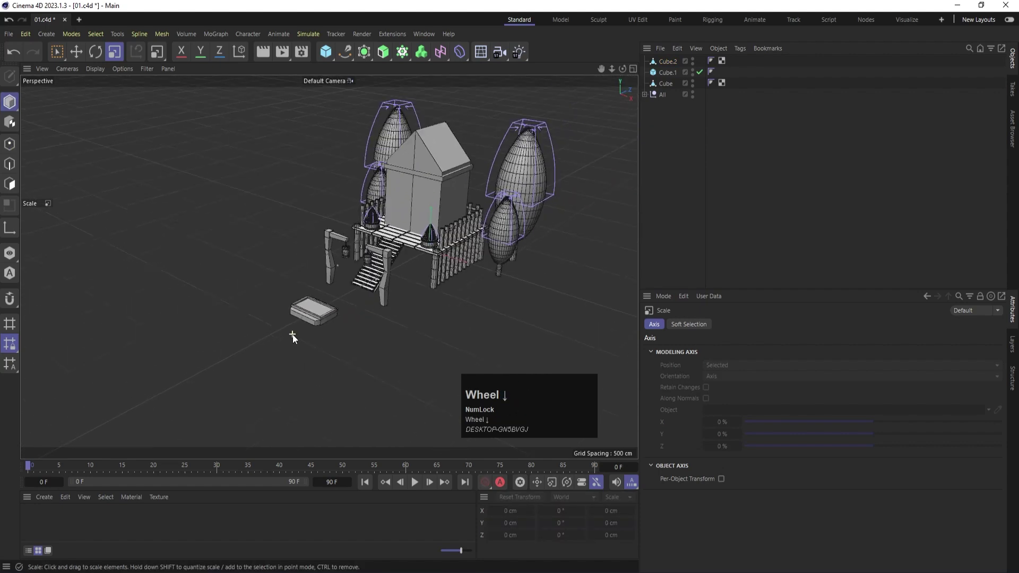
{"action": "left_click", "coordinate": [320, 312]}
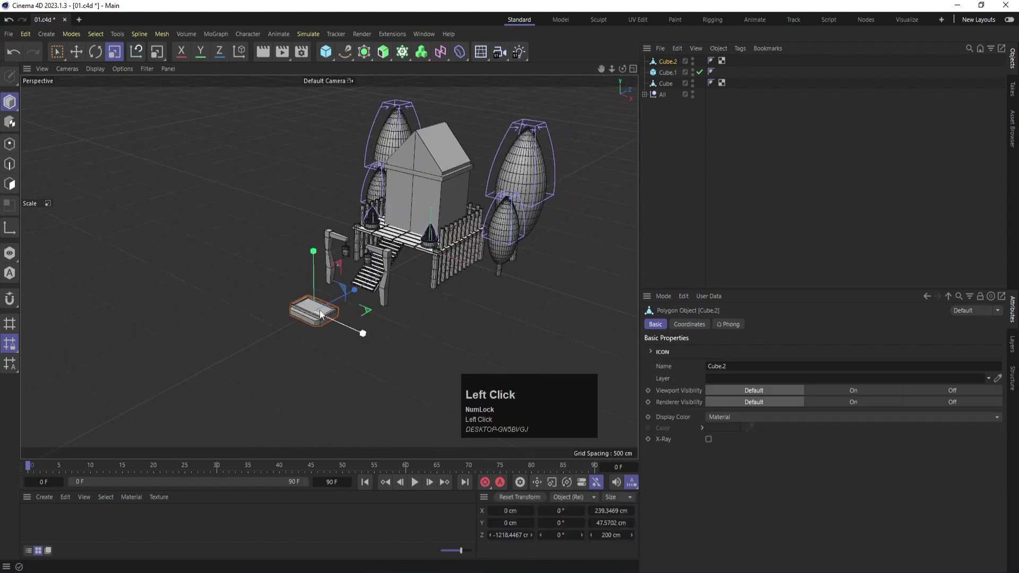
{"action": "key", "text": "t"}
{"action": "left_click_drag", "start_coordinate": [448, 342], "coordinate": [154, 319]}
{"action": "left_click", "coordinate": [194, 254]}
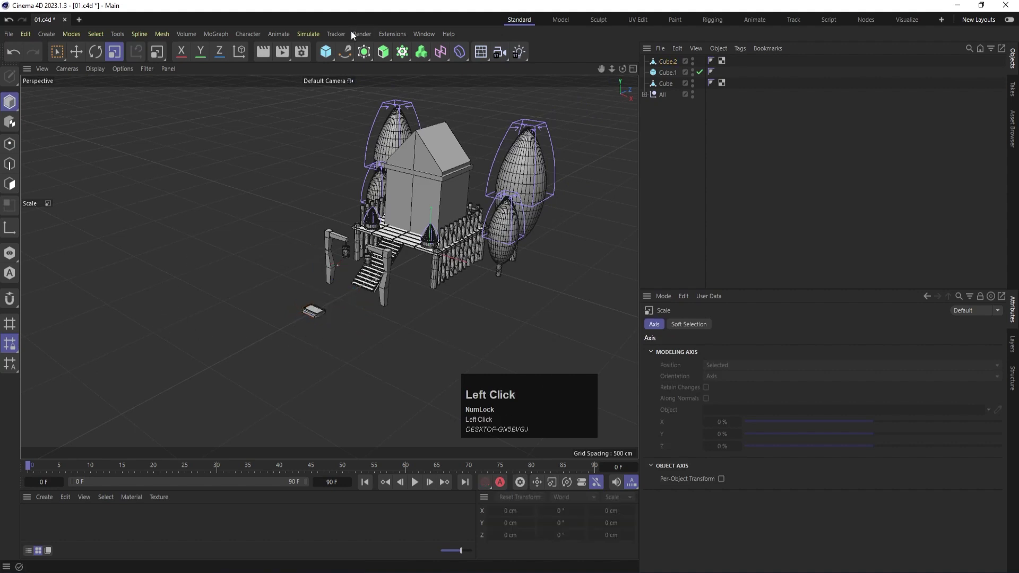
- Add a Cloner, make the slab its child, and select the Cloner
{"action": "left_click", "coordinate": [406, 54]}
{"action": "left_click", "coordinate": [669, 73]}
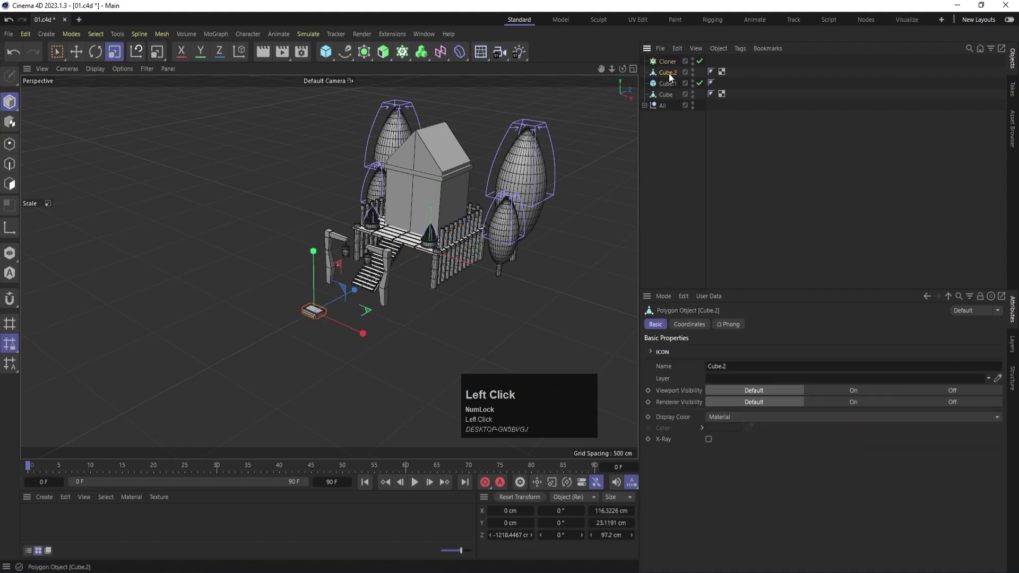
{"action": "left_click_drag", "start_coordinate": [667, 62], "coordinate": [667, 62]}
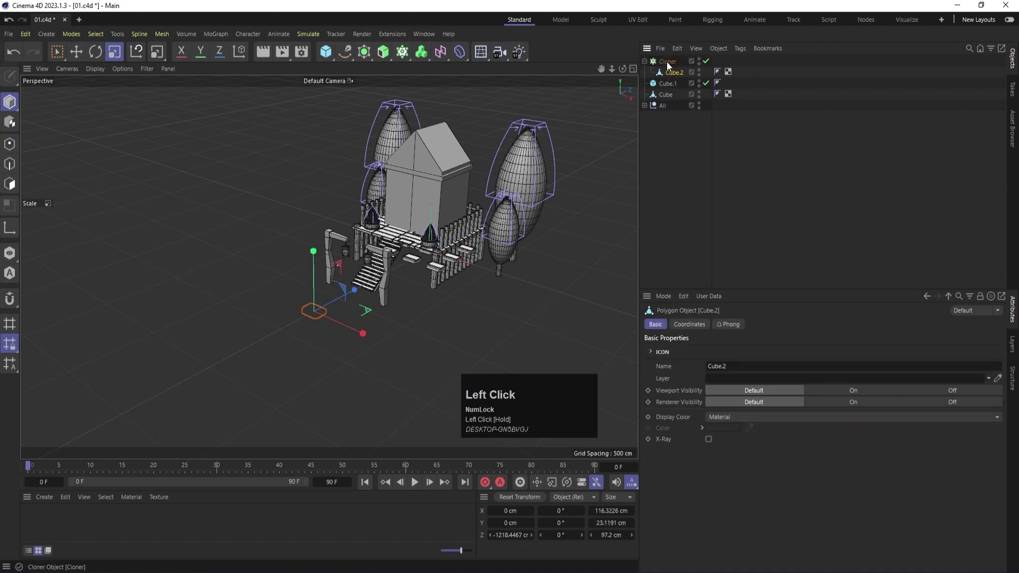
{"action": "left_click", "coordinate": [667, 62]}
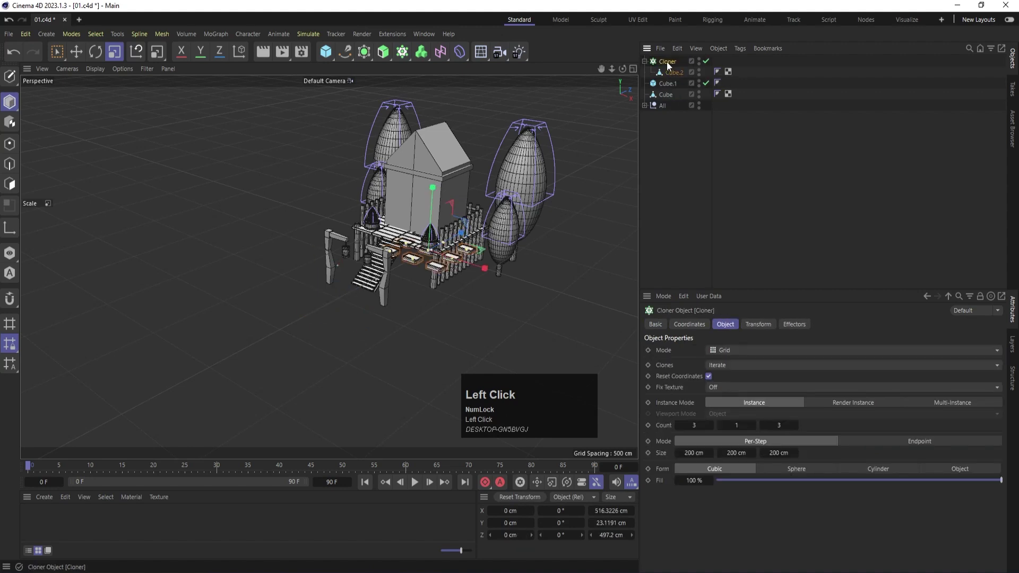
- Raise the cloned slabs above the house to about Y 678 cm and tilt them about 45° in the front view
{"action": "middle_click", "coordinate": [505, 198]}
{"action": "middle_click", "coordinate": [498, 320]}
{"action": "scroll", "coordinate": [424, 260], "scroll_direction": "up", "scroll_amount": 3}
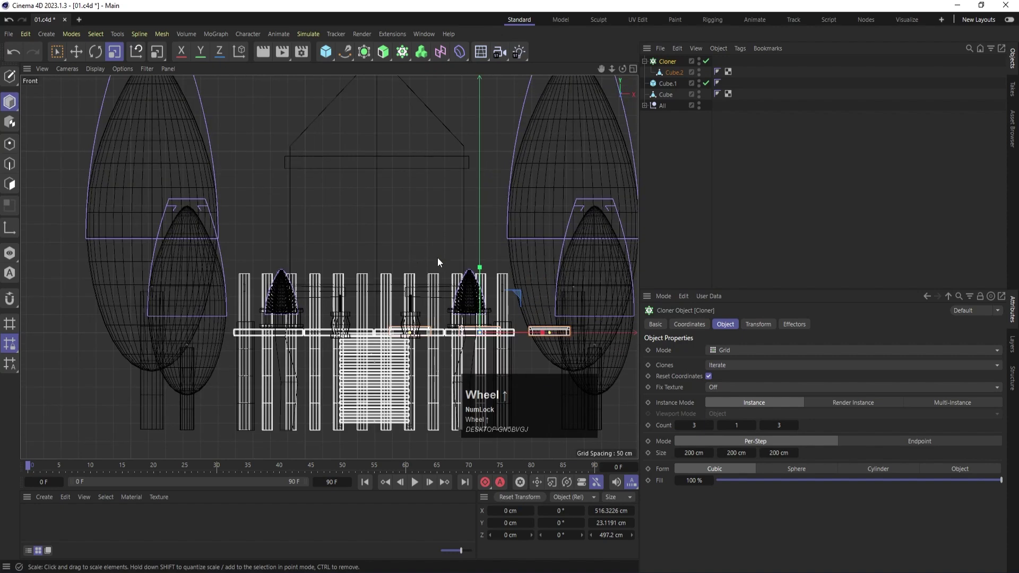
{"action": "key", "text": "e"}
{"action": "left_click_drag", "start_coordinate": [481, 273], "coordinate": [481, 73]}
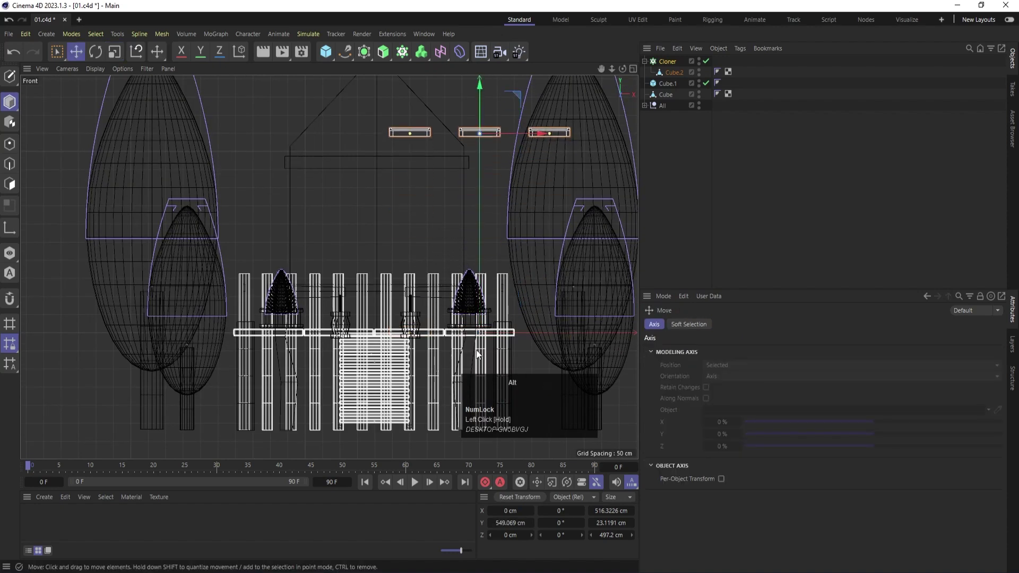
{"action": "middle_click_drag", "start_coordinate": [487, 243], "coordinate": [487, 365], "text": "alt"}
{"action": "left_click_drag", "start_coordinate": [479, 219], "coordinate": [519, 221]}
{"action": "key", "text": "r"}
{"action": "key", "text": "e"}
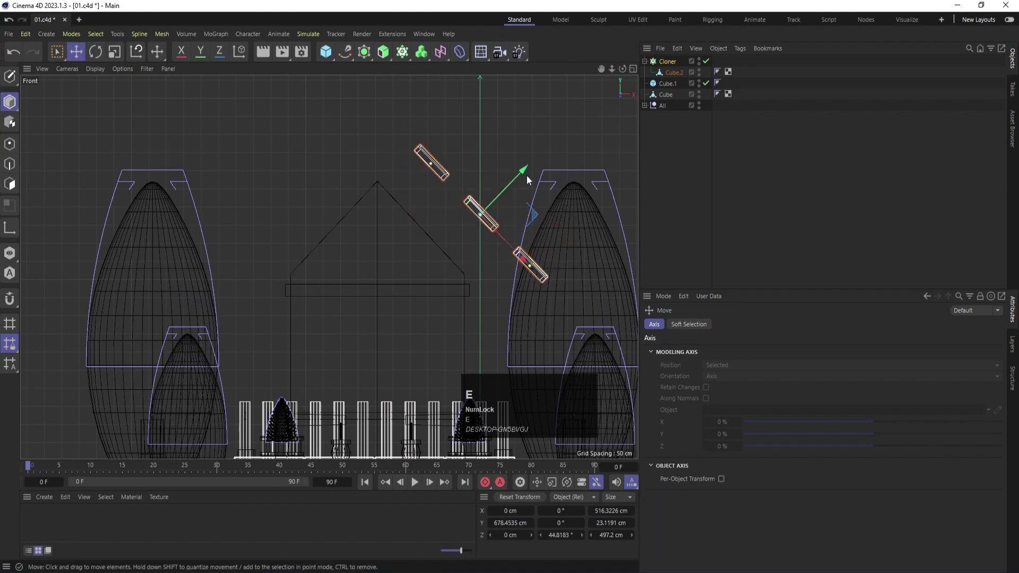
- Move the tilted slabs onto the roof slope at about X -96, Y 582 cm and adjust their tilt to about 45.6°
{"action": "left_click_drag", "start_coordinate": [518, 178], "coordinate": [472, 241]}
{"action": "scroll", "coordinate": [428, 243], "scroll_direction": "up", "scroll_amount": 2}
{"action": "scroll", "coordinate": [428, 244], "scroll_direction": "up", "scroll_amount": 2}
{"action": "key", "text": "r"}
{"action": "key", "text": "ctrl+z"}
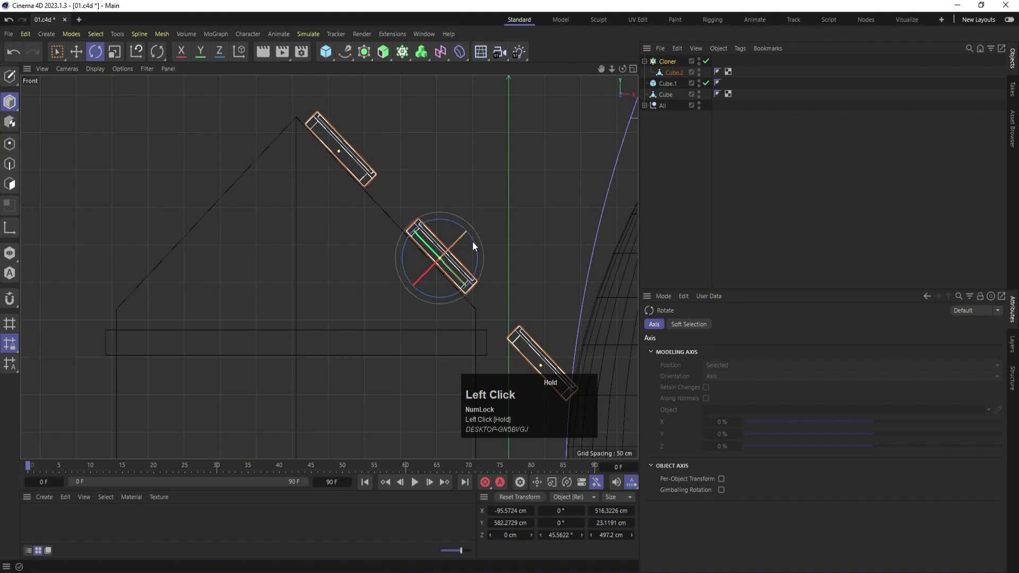
- Reduce the clone spacing along the slope to about 118 cm and fit the row against the roof at about X -164, Y 652 cm
{"action": "key", "text": "e"}
{"action": "left_click_drag", "start_coordinate": [482, 298], "coordinate": [472, 296]}
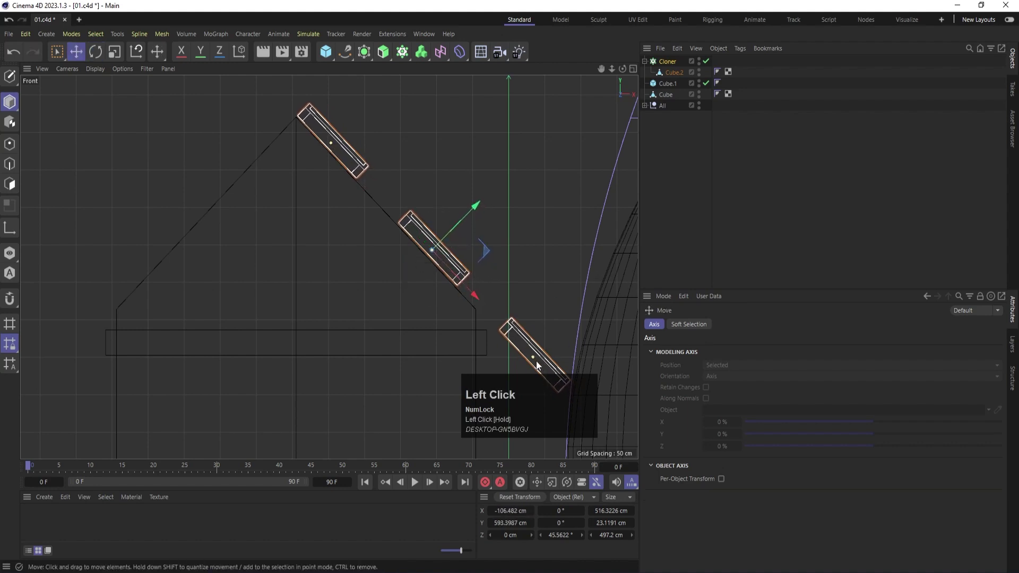
{"action": "left_click_drag", "start_coordinate": [537, 366], "coordinate": [432, 250]}
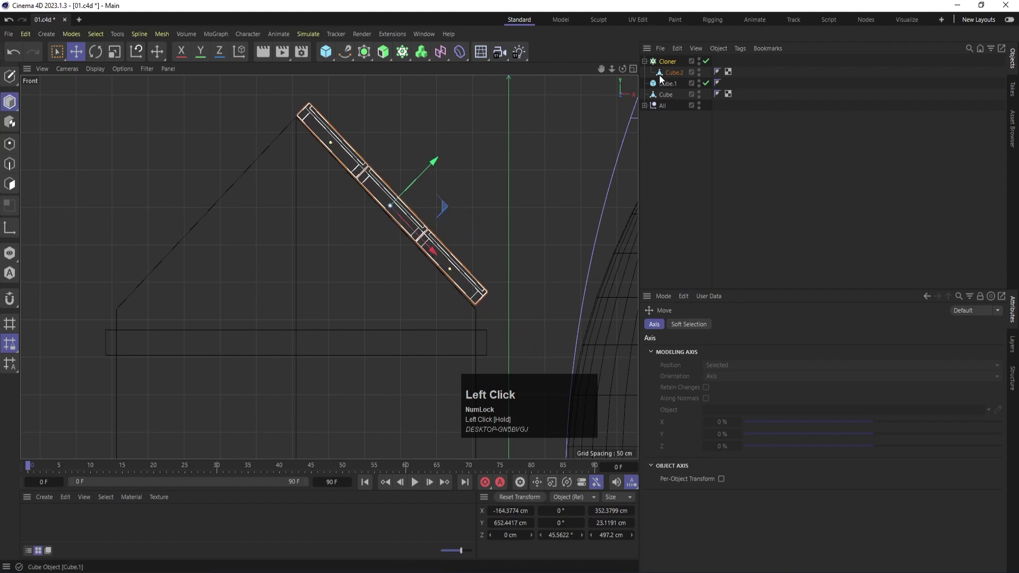
- Set the Cloner's count in X to 4 clones
{"action": "left_click", "coordinate": [663, 62]}
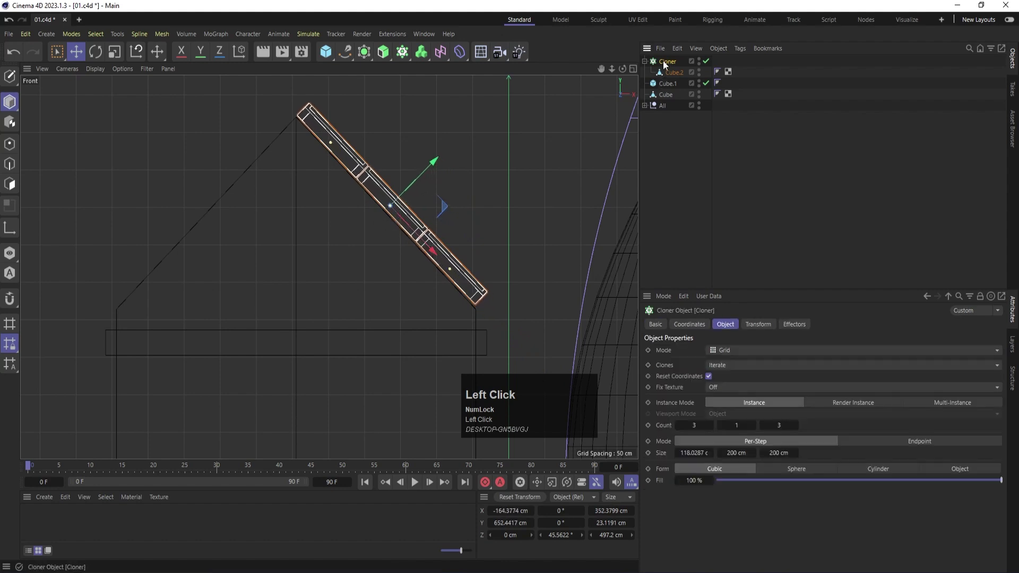
{"action": "middle_click", "coordinate": [524, 188]}
{"action": "middle_click", "coordinate": [193, 154]}
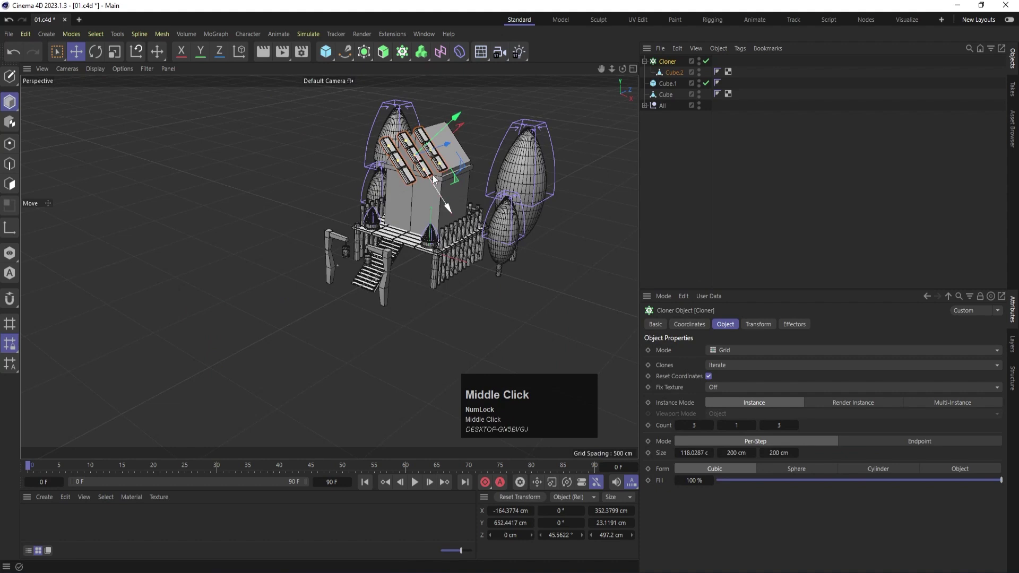
{"action": "left_click", "coordinate": [712, 425]}
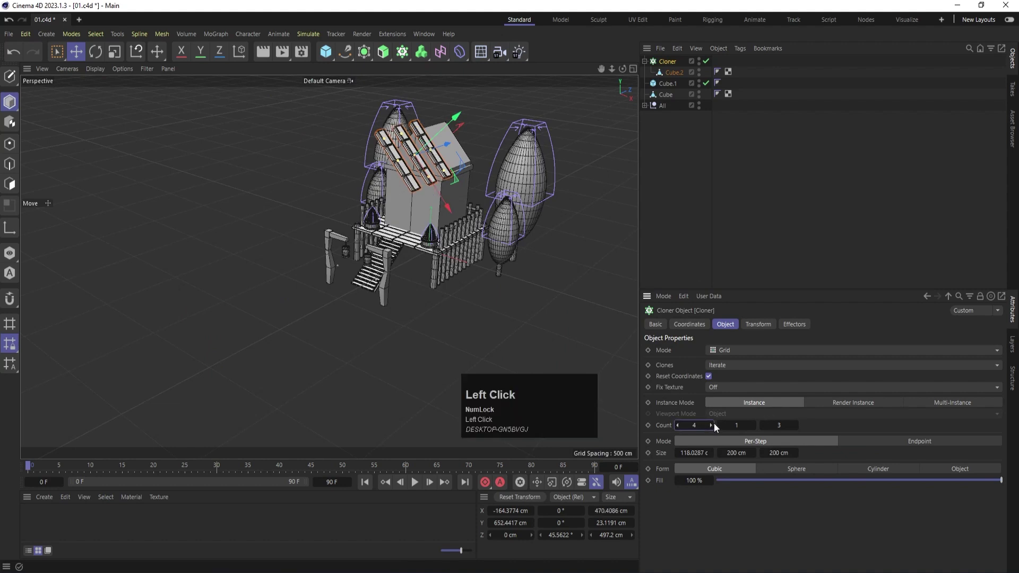
- Slide the cloned slabs along the roof slope to about X -124, Y 611 cm and widen their spacing along the slope to about 121 cm
{"action": "middle_click", "coordinate": [460, 206]}
{"action": "middle_click", "coordinate": [521, 346]}
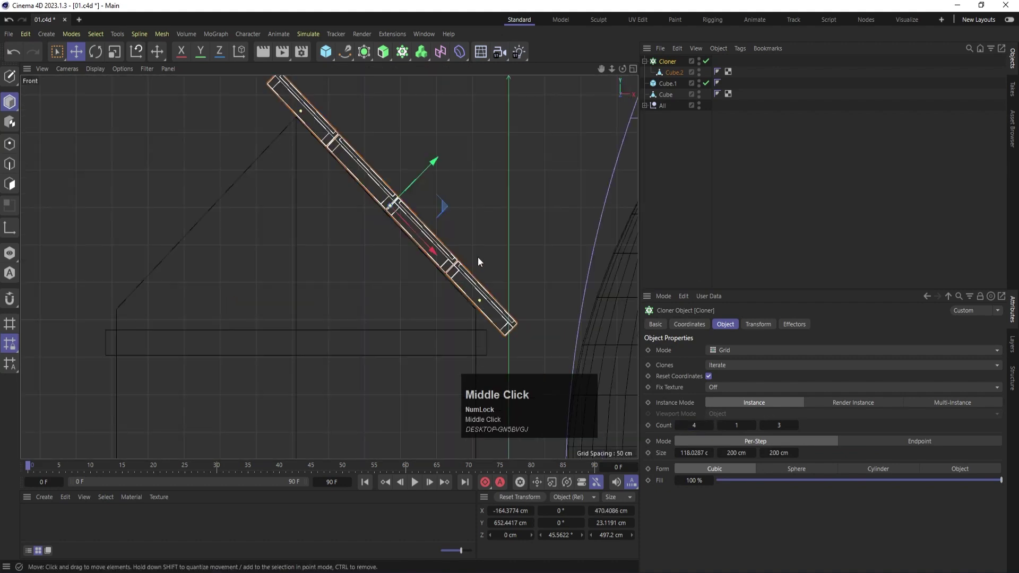
{"action": "left_click_drag", "start_coordinate": [443, 250], "coordinate": [473, 280]}
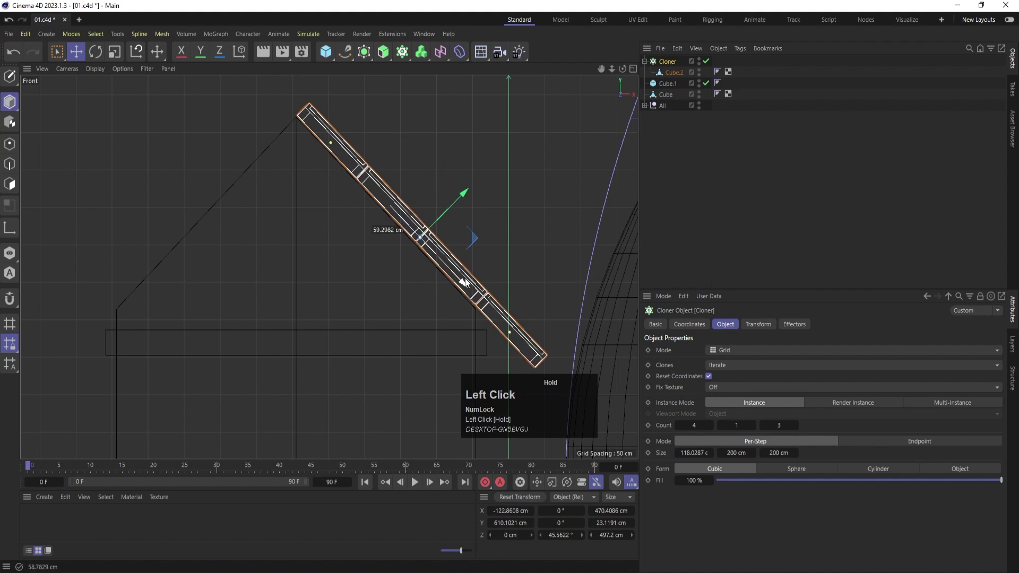
{"action": "left_click_drag", "start_coordinate": [523, 349], "coordinate": [513, 338]}
{"action": "left_click_drag", "start_coordinate": [463, 284], "coordinate": [462, 283]}
- Set the Cloner's bank rotation to exactly 45°
{"action": "key", "text": "r"}
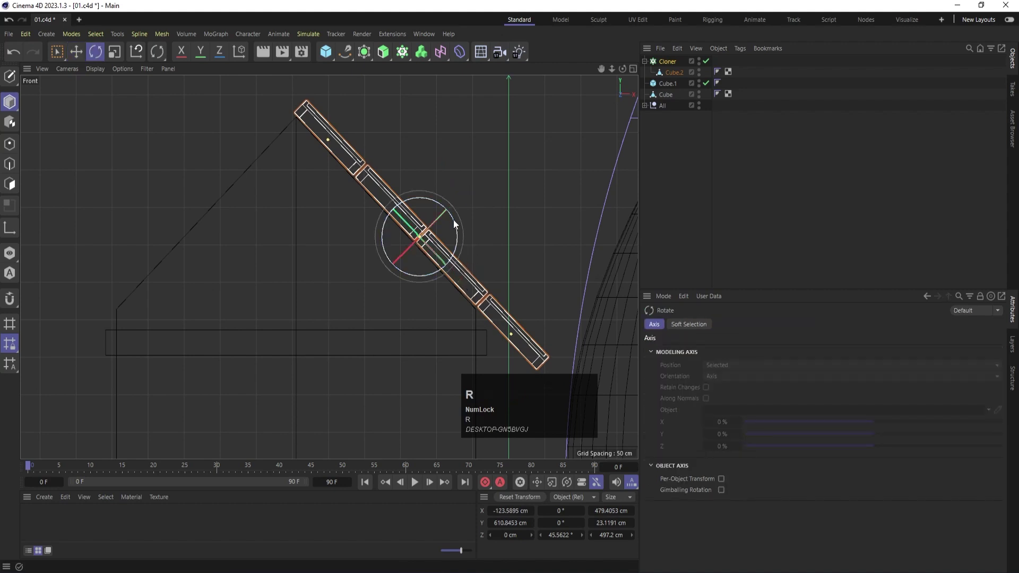
{"action": "left_click_drag", "start_coordinate": [455, 222], "coordinate": [454, 220]}
{"action": "left_click", "coordinate": [668, 62]}
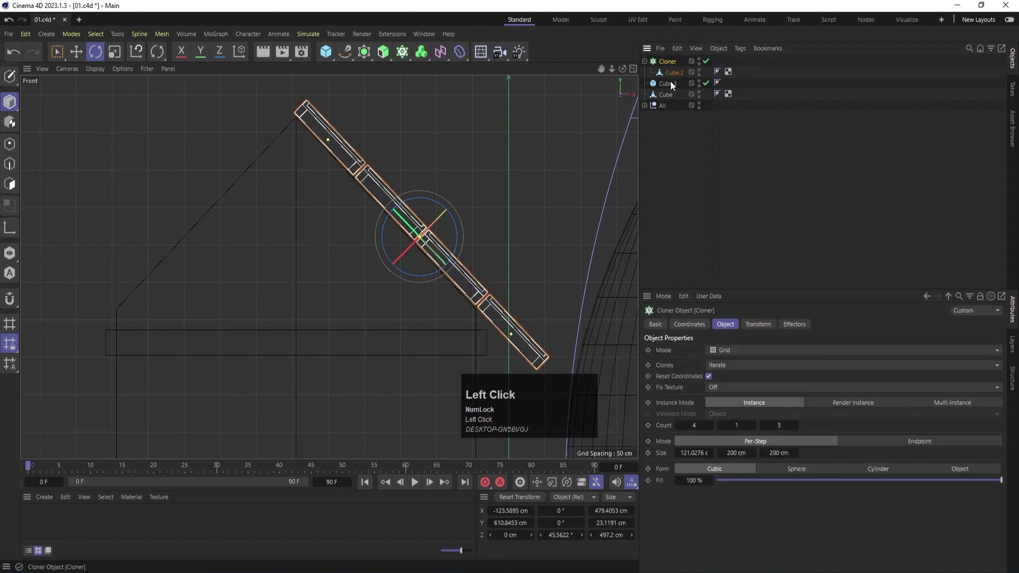
{"action": "left_click", "coordinate": [700, 324]}
{"action": "left_click", "coordinate": [758, 391]}
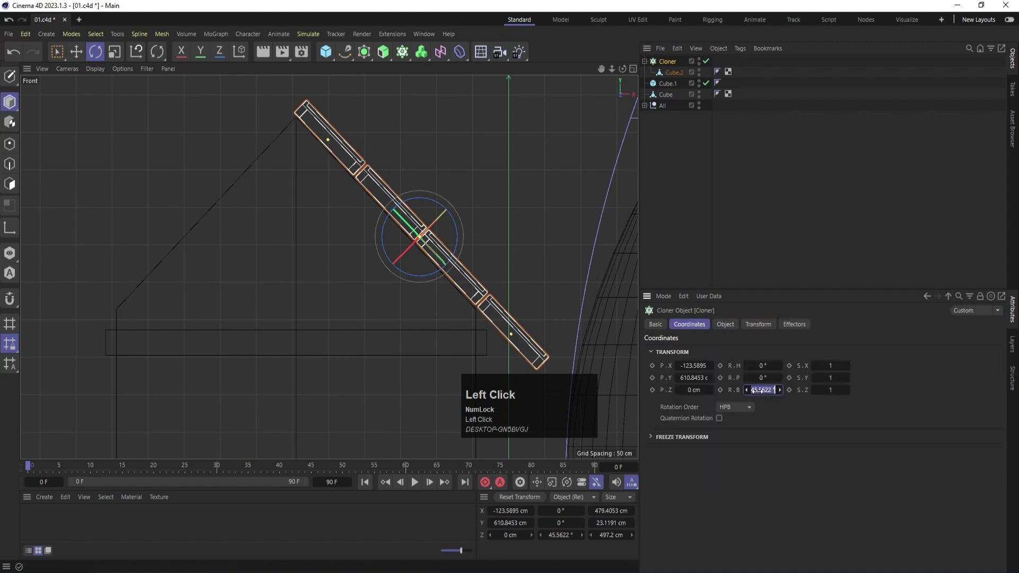
{"action": "type", "text": "45"}
{"action": "key", "text": "Return"}
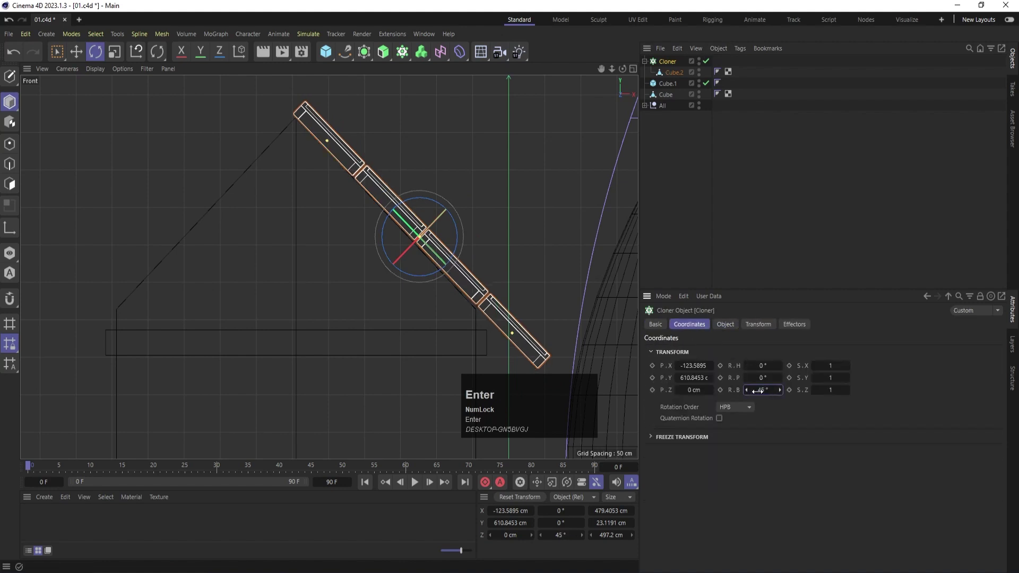
- Move the Cloner back over the house in the right view, to about Z 378 cm
{"action": "middle_click", "coordinate": [536, 193]}
{"action": "middle_click", "coordinate": [232, 178]}
{"action": "middle_click", "coordinate": [412, 219]}
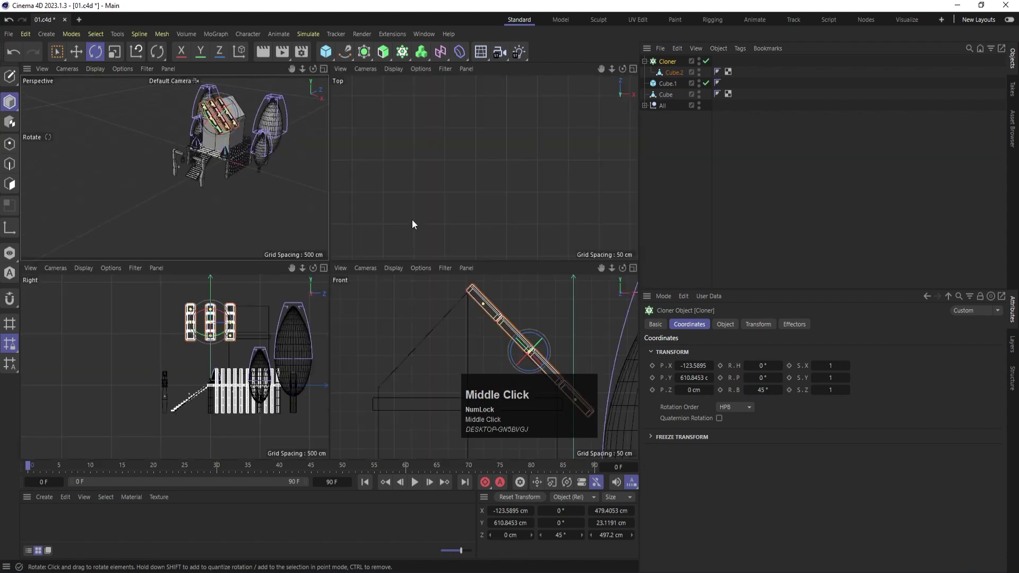
{"action": "middle_click", "coordinate": [289, 323]}
{"action": "scroll", "coordinate": [460, 183], "scroll_direction": "up", "scroll_amount": 3}
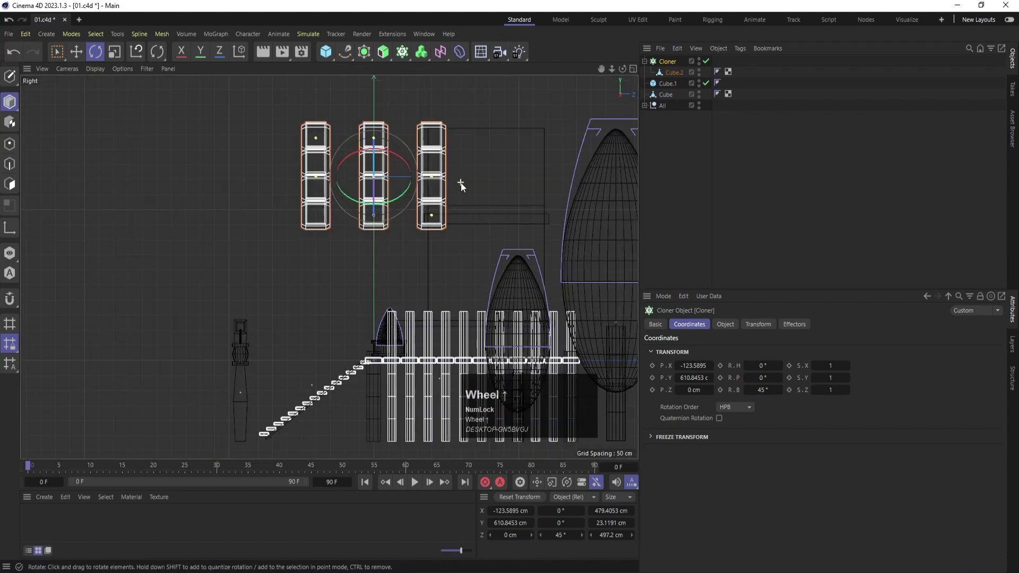
{"action": "key", "text": "e"}
{"action": "left_click", "coordinate": [445, 181]}
{"action": "left_click_drag", "start_coordinate": [445, 181], "coordinate": [528, 195]}
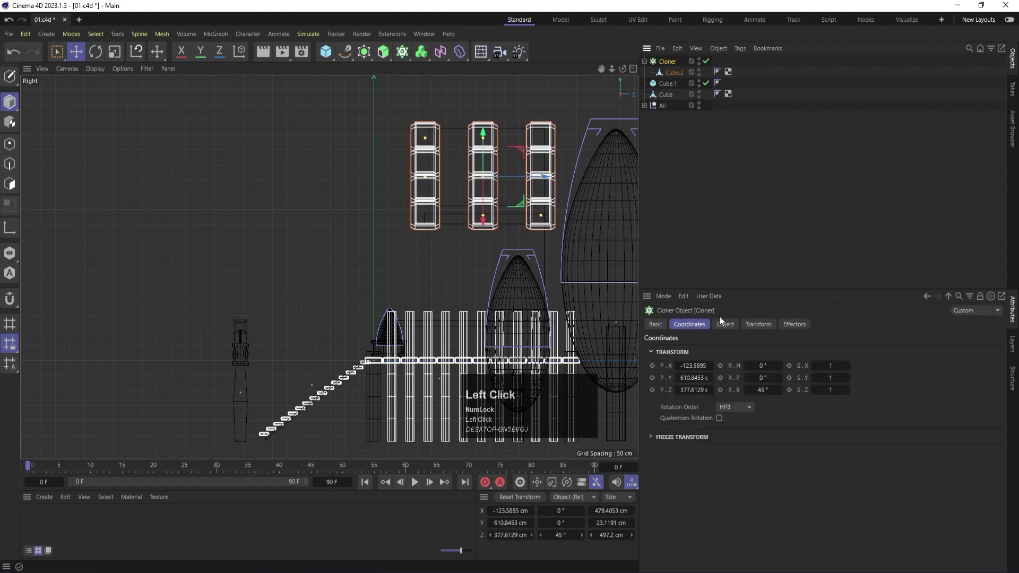
- Reduce the Cloner's Z spacing to 105 cm and set its count in Z to 5 clones
{"action": "left_click", "coordinate": [723, 324]}
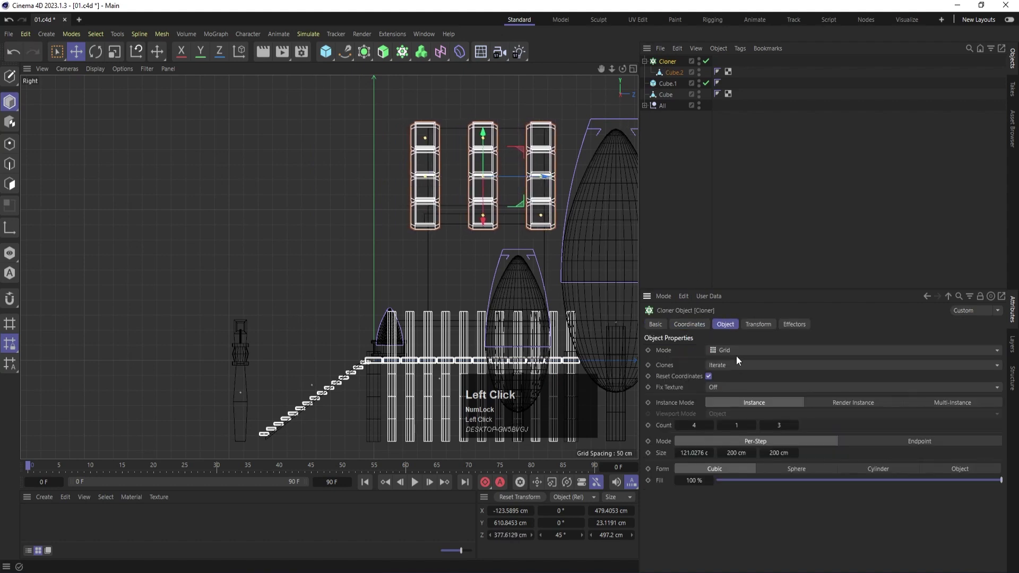
{"action": "left_click", "coordinate": [796, 425]}
{"action": "key", "text": "ctrl+z"}
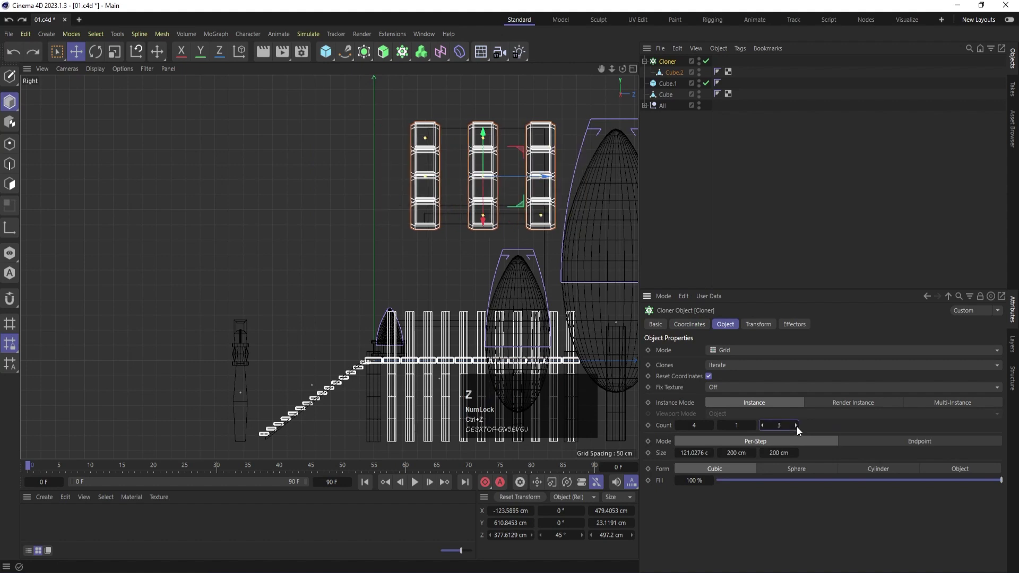
{"action": "left_click_drag", "start_coordinate": [783, 453], "coordinate": [741, 454]}
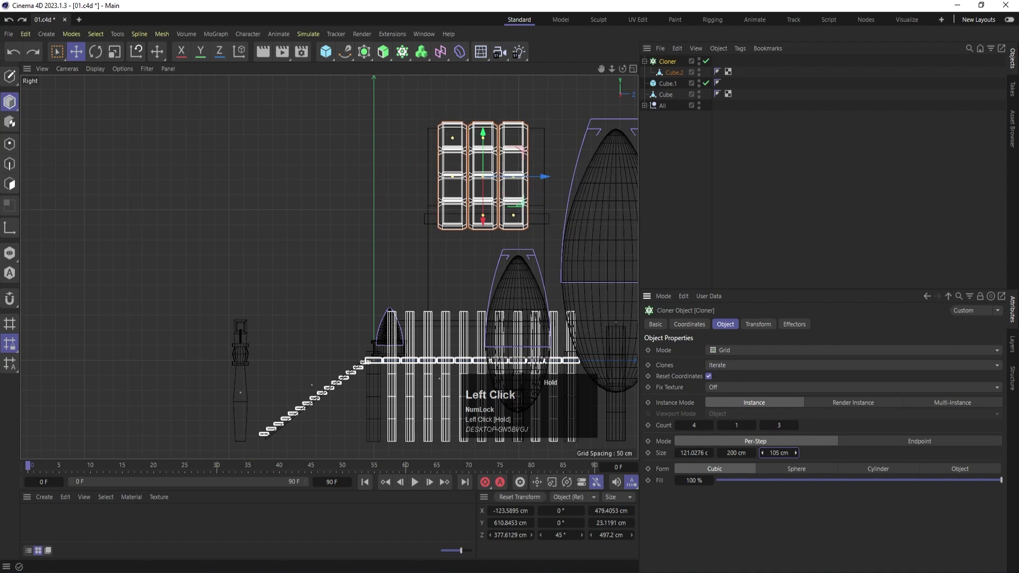
{"action": "left_click", "coordinate": [798, 425]}
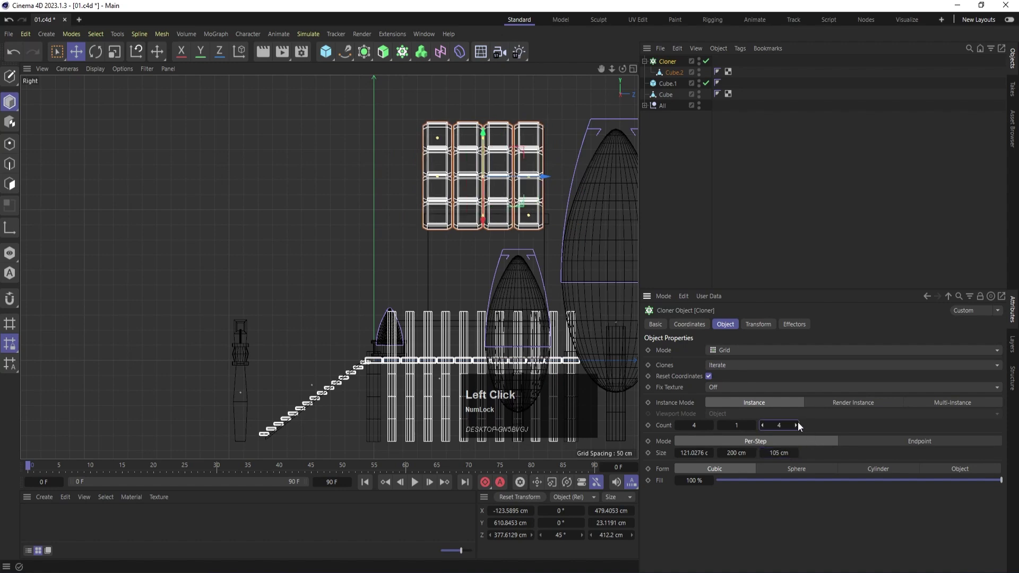
{"action": "left_click", "coordinate": [799, 425]}
- Centre the tile grid over the house depth at about Z 396 cm and check it in perspective
{"action": "scroll", "coordinate": [551, 167], "scroll_direction": "up", "scroll_amount": 3}
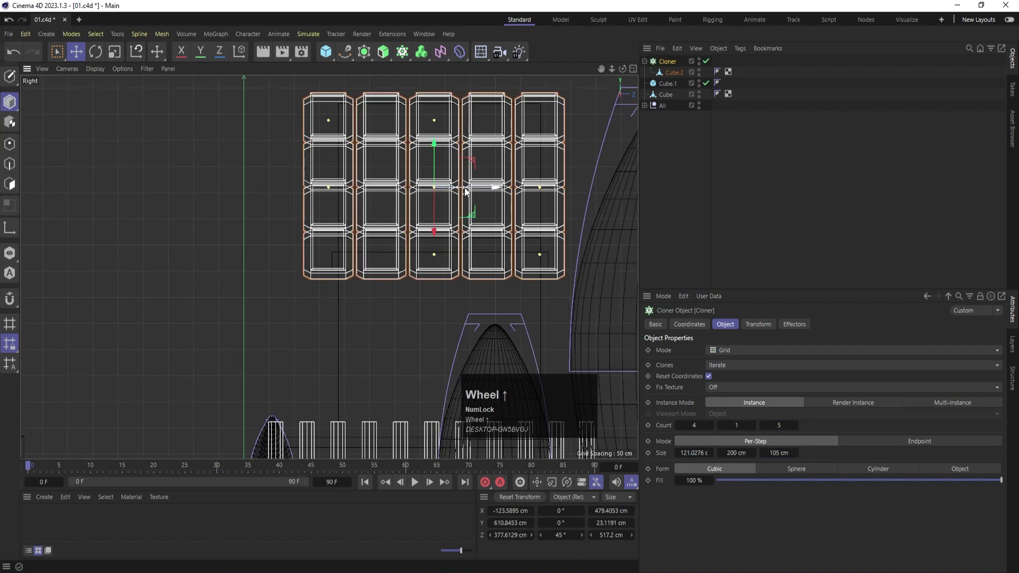
{"action": "left_click_drag", "start_coordinate": [492, 192], "coordinate": [503, 189]}
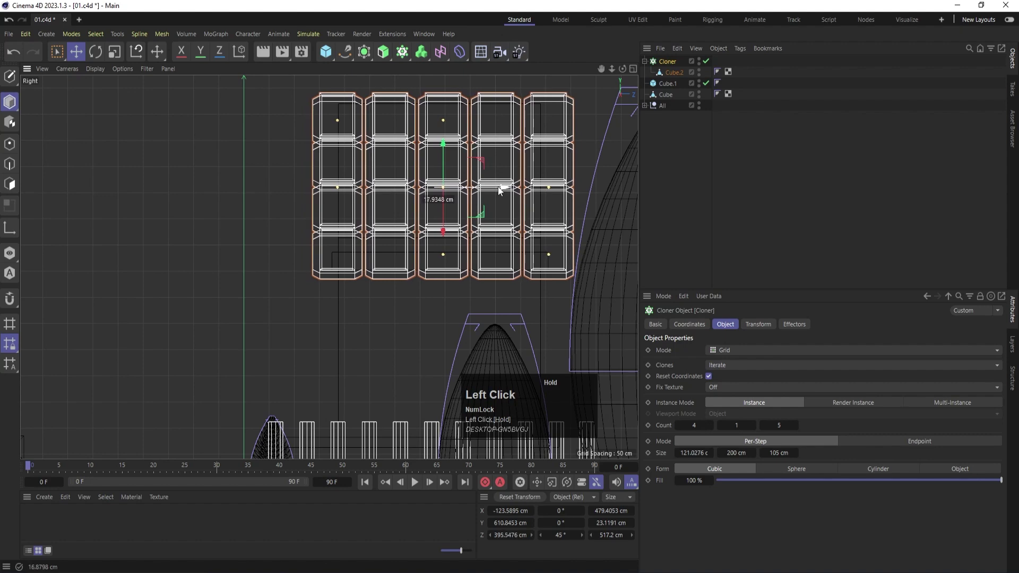
{"action": "middle_click", "coordinate": [487, 166]}
{"action": "middle_click", "coordinate": [286, 170]}
{"action": "left_click", "coordinate": [493, 154]}
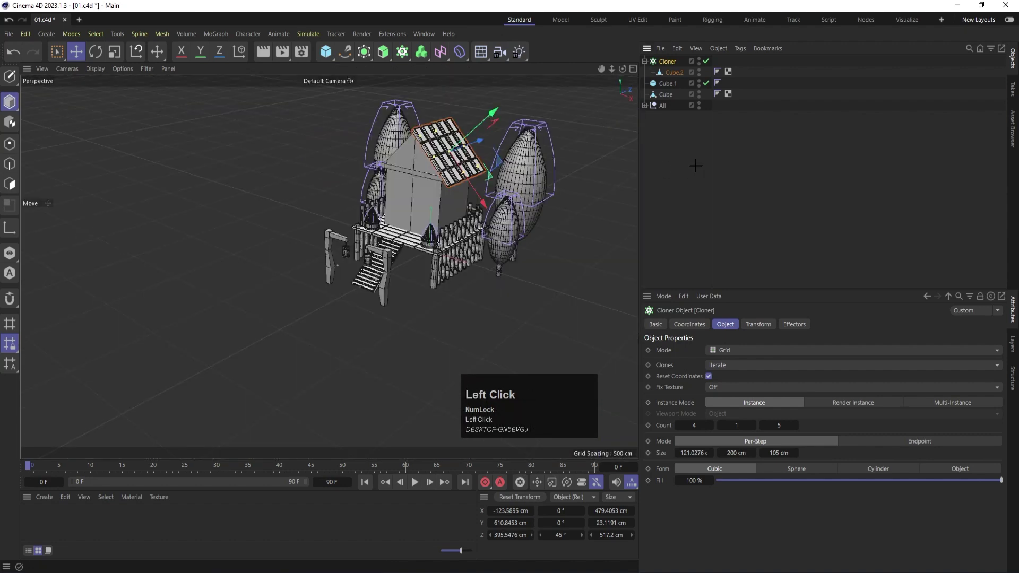
{"action": "scroll", "coordinate": [495, 154], "scroll_direction": "up", "scroll_amount": 4}
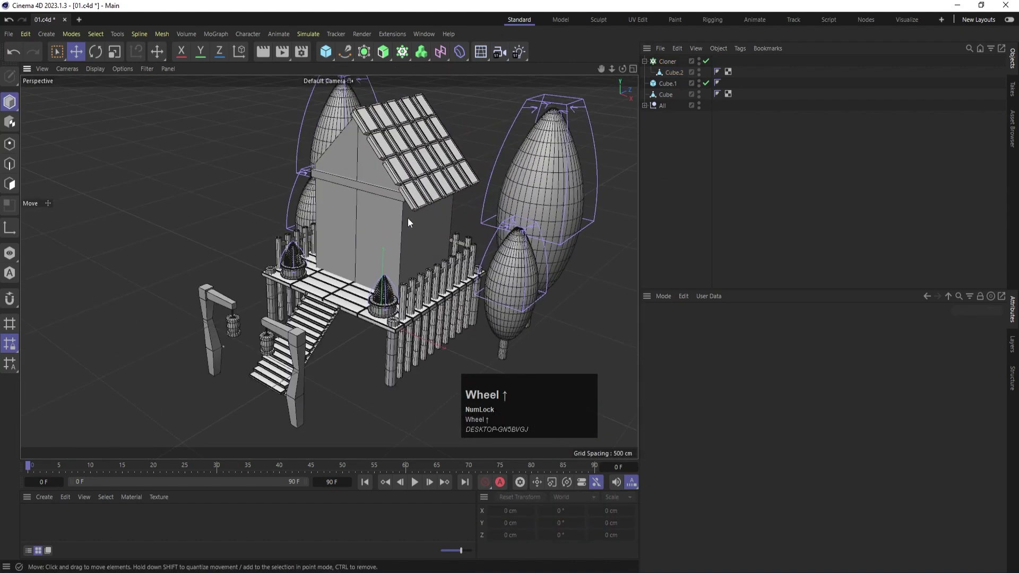
{"action": "left_click_drag", "start_coordinate": [408, 219], "coordinate": [425, 226], "text": "alt"}
- Duplicate the roof tile Cloner and rotate the copy's heading to 180° so it mirrors the slope
{"action": "left_click", "coordinate": [667, 62]}
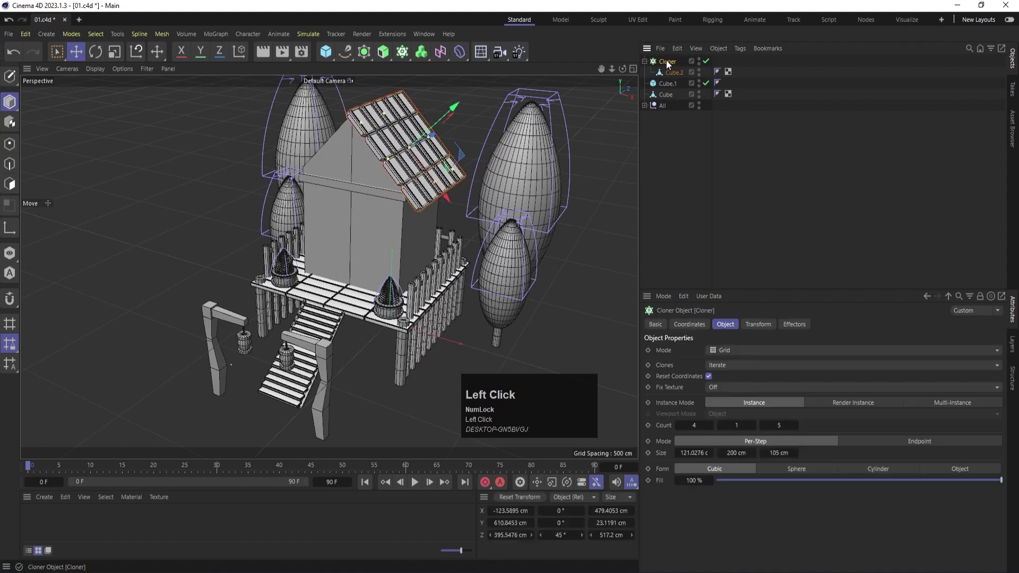
{"action": "left_click_drag", "start_coordinate": [667, 62], "coordinate": [662, 62], "text": "ctrl"}
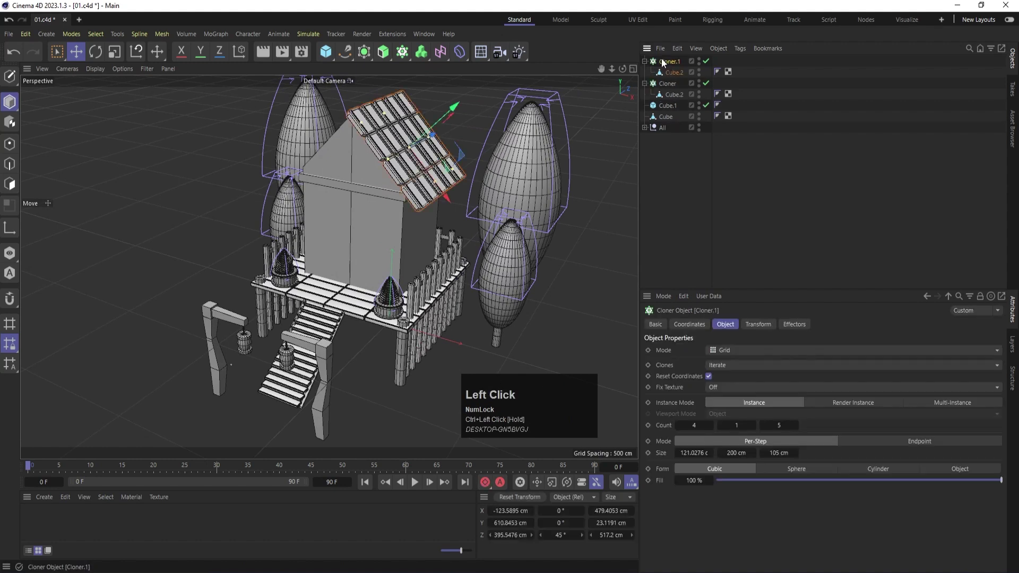
{"action": "key", "text": "e"}
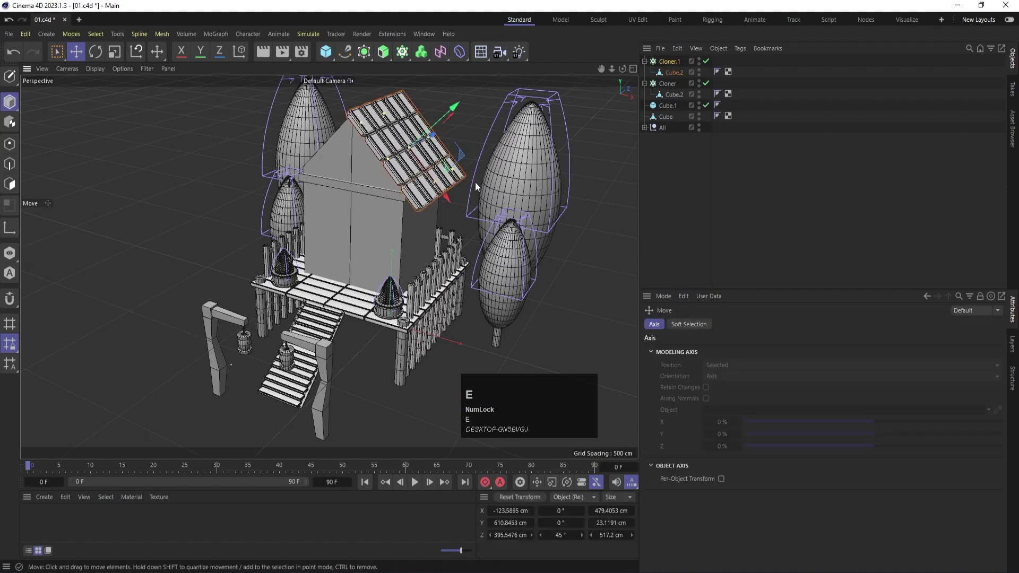
{"action": "key", "text": "w"}
{"action": "key", "text": "r"}
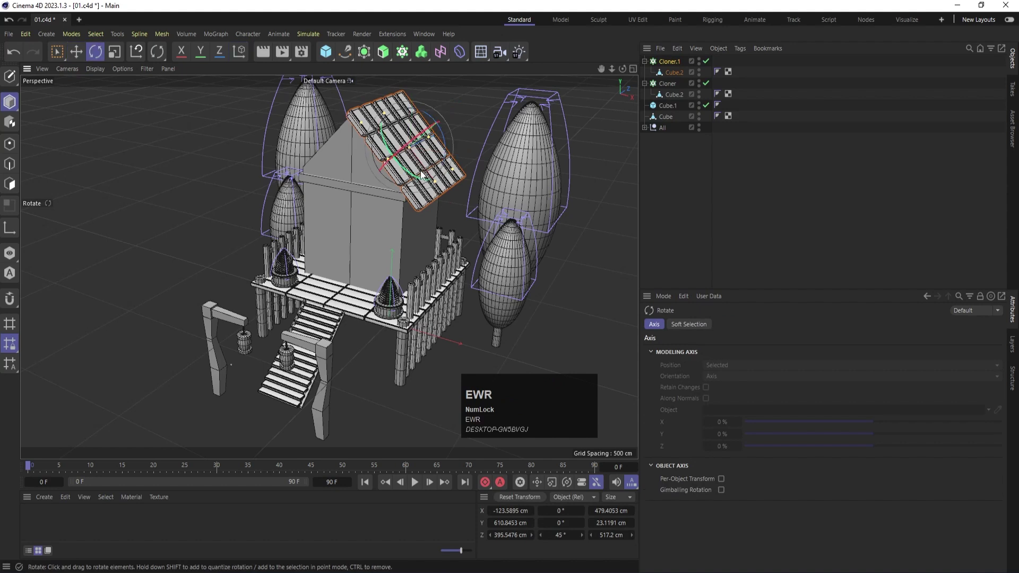
{"action": "key", "text": "w"}
{"action": "left_click_drag", "start_coordinate": [404, 168], "coordinate": [483, 82], "text": "shift"}
{"action": "middle_click", "coordinate": [421, 180]}
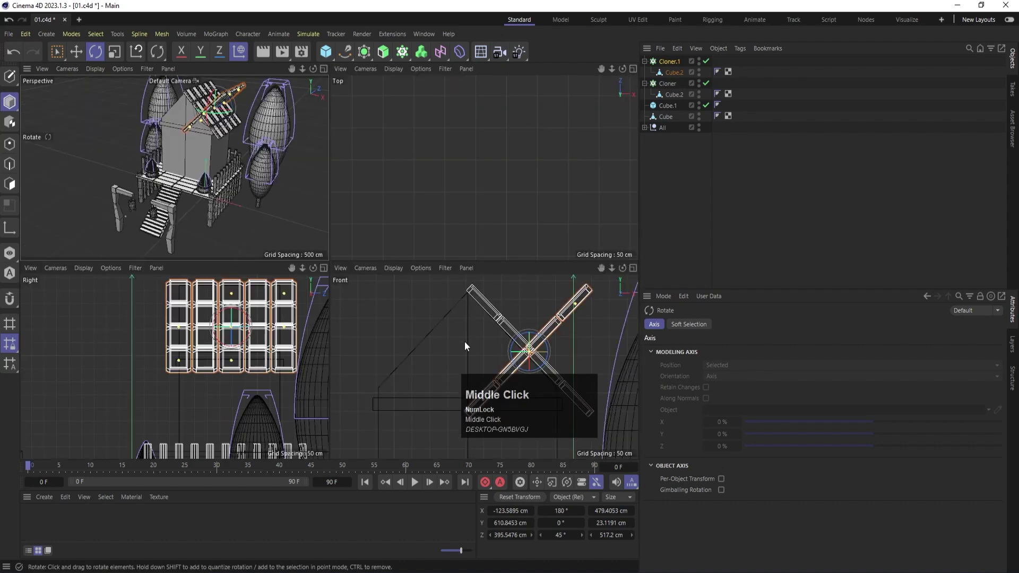
{"action": "middle_click", "coordinate": [465, 345]}
{"action": "key", "text": "e"}
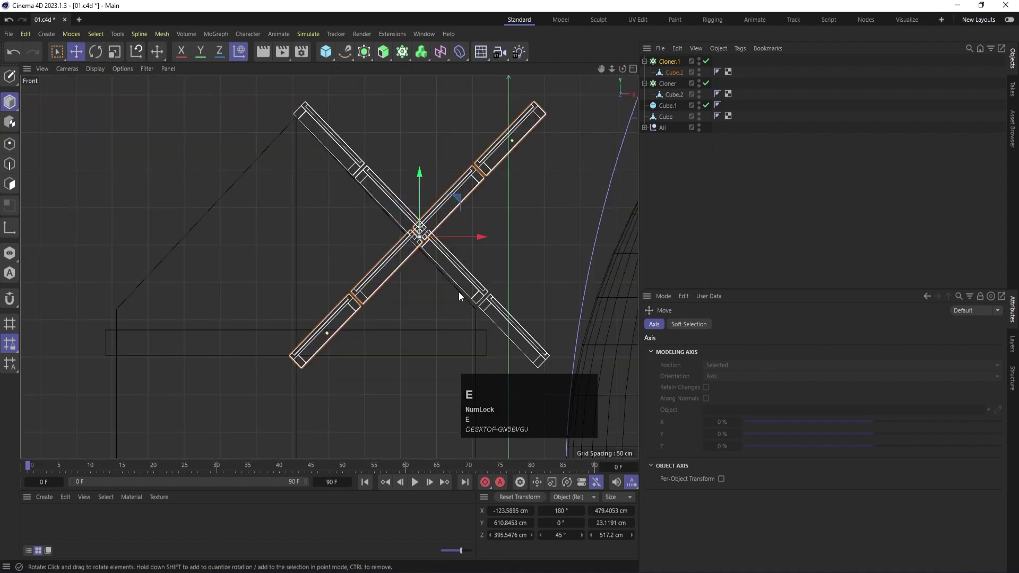
{"action": "key", "text": "w"}
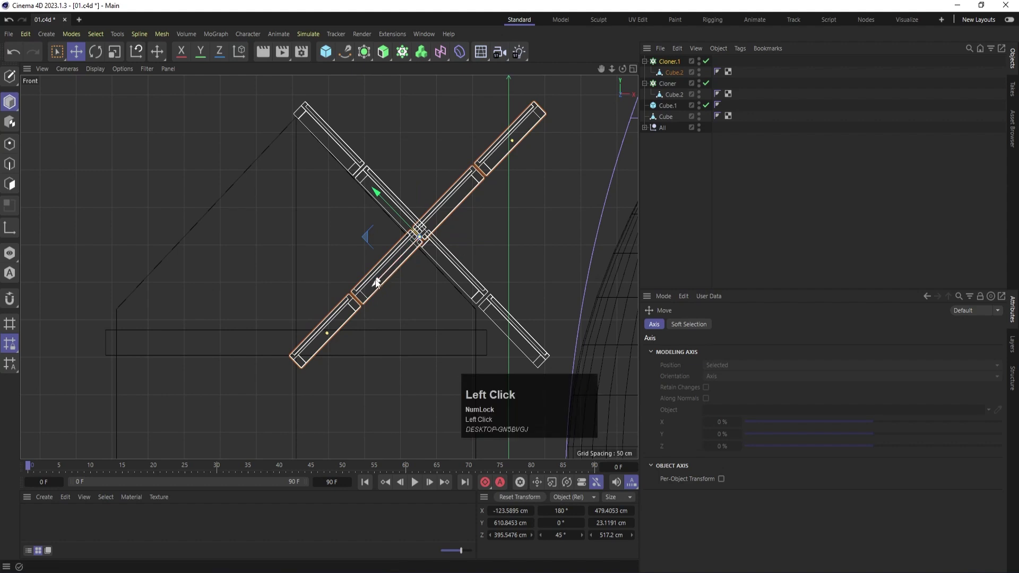
{"action": "left_click_drag", "start_coordinate": [376, 284], "coordinate": [445, 252]}
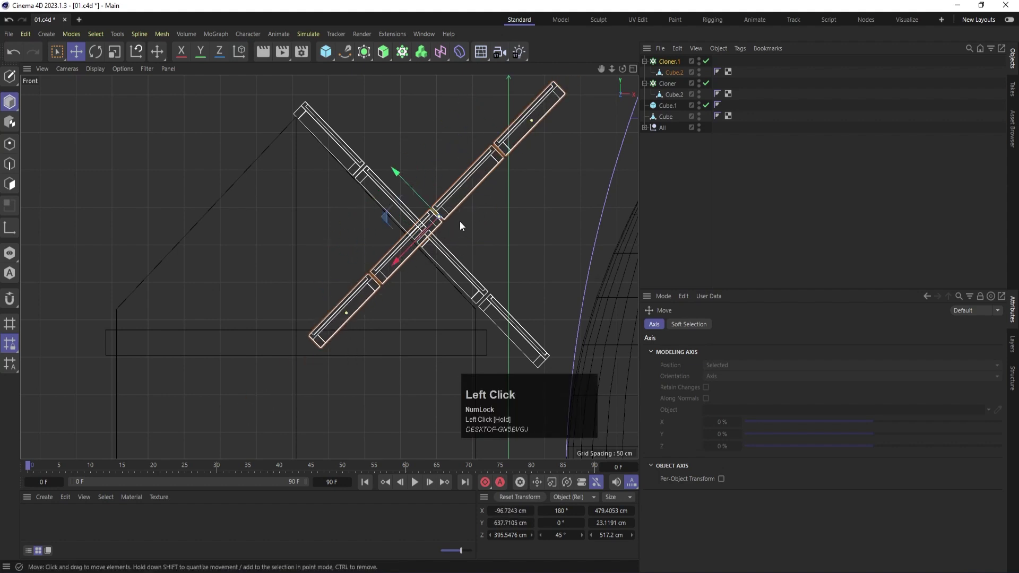
{"action": "key", "text": "ctrl+z"}
- Move the duplicated tile grid horizontally along the world X axis onto the opposite roof slope, to about X -460 cm
{"action": "key", "text": "e"}
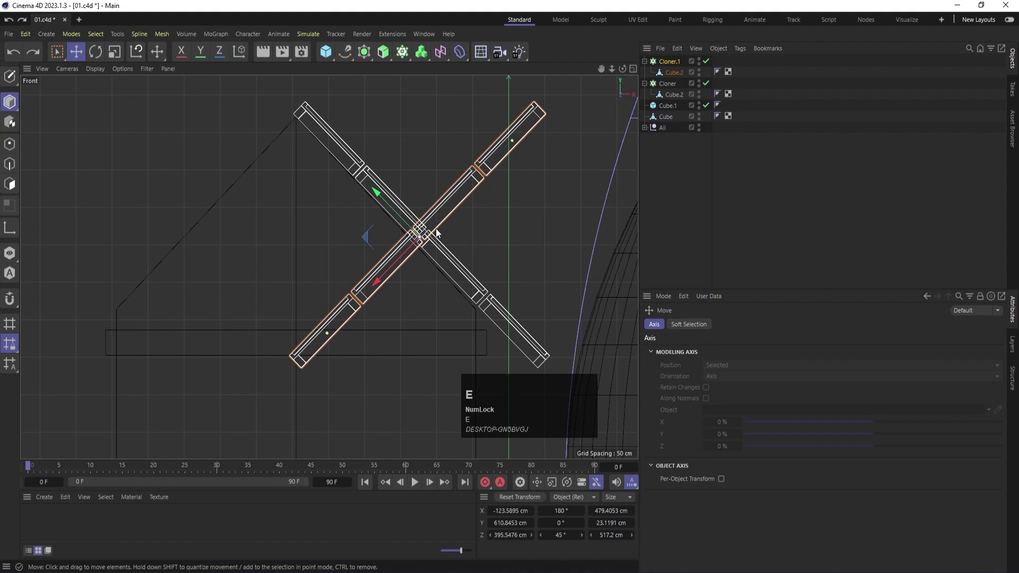
{"action": "key", "text": "e"}
{"action": "key", "text": "w"}
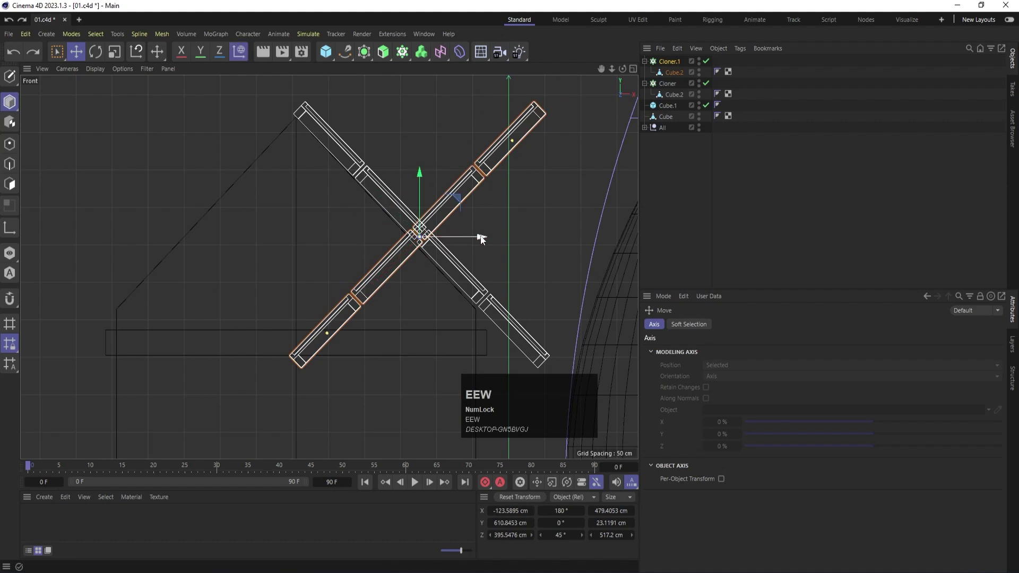
{"action": "key", "text": "w"}
{"action": "key", "text": "w"}
{"action": "key", "text": "w"}
{"action": "key", "text": "w"}
{"action": "key", "text": "w"}
{"action": "key", "text": "w"}
{"action": "key", "text": "w"}
{"action": "key", "text": "w"}
{"action": "key", "text": "w"}
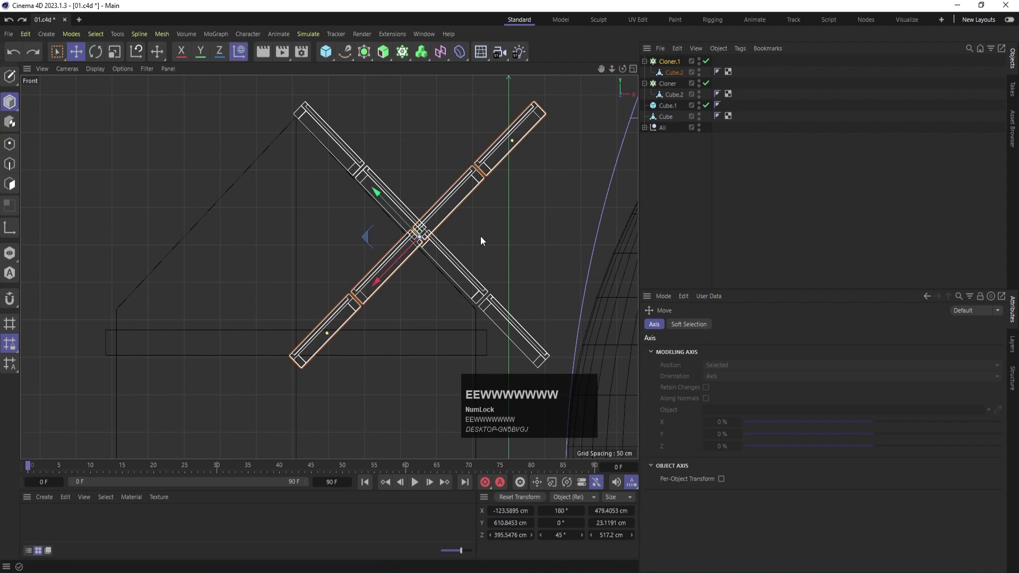
{"action": "left_click_drag", "start_coordinate": [482, 240], "coordinate": [239, 256]}
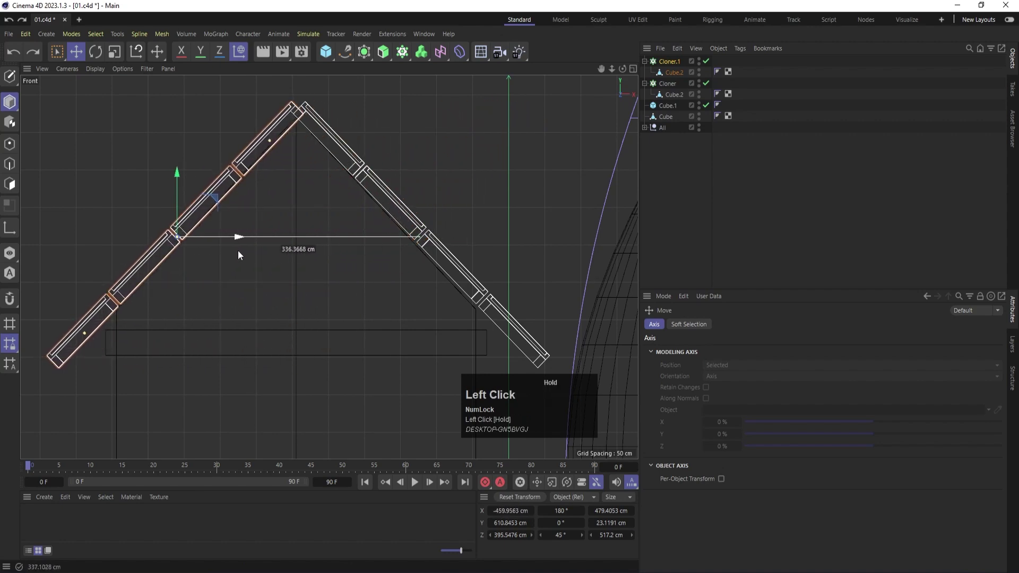
- Examine the tiled roof, trim band and house body in the perspective view
{"action": "middle_click", "coordinate": [427, 160]}
{"action": "middle_click", "coordinate": [303, 182]}
{"action": "left_click", "coordinate": [691, 172]}
{"action": "mouse_move", "coordinate": [459, 284]}
{"action": "left_mouse_down", "text": "alt"}
{"action": "mouse_move", "coordinate": [377, 271]}
{"action": "mouse_move", "coordinate": [448, 284]}
{"action": "left_mouse_up", "text": "alt"}
{"action": "middle_click_drag", "start_coordinate": [415, 229], "coordinate": [414, 254], "text": "alt"}
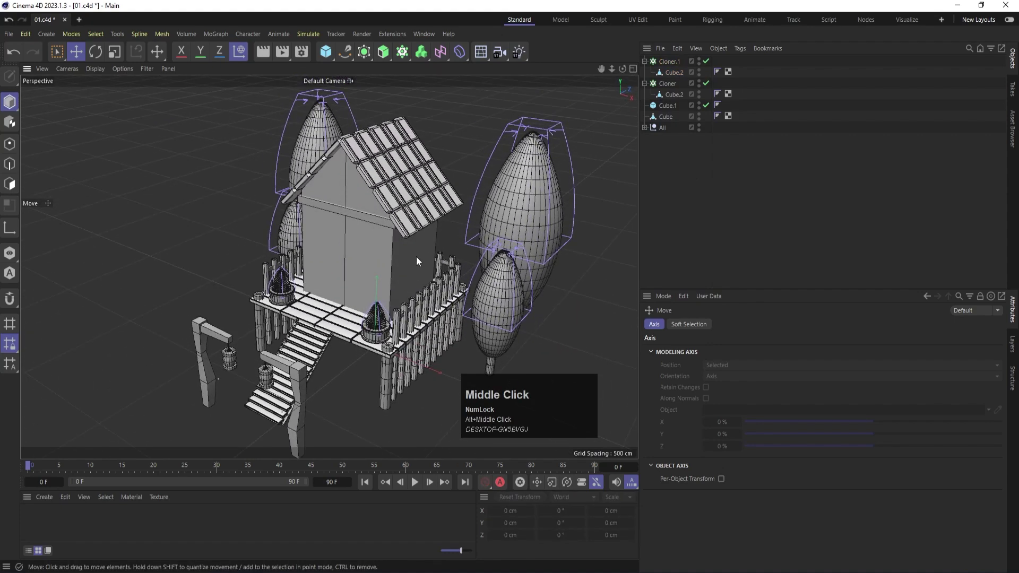
{"action": "left_click", "coordinate": [309, 202]}
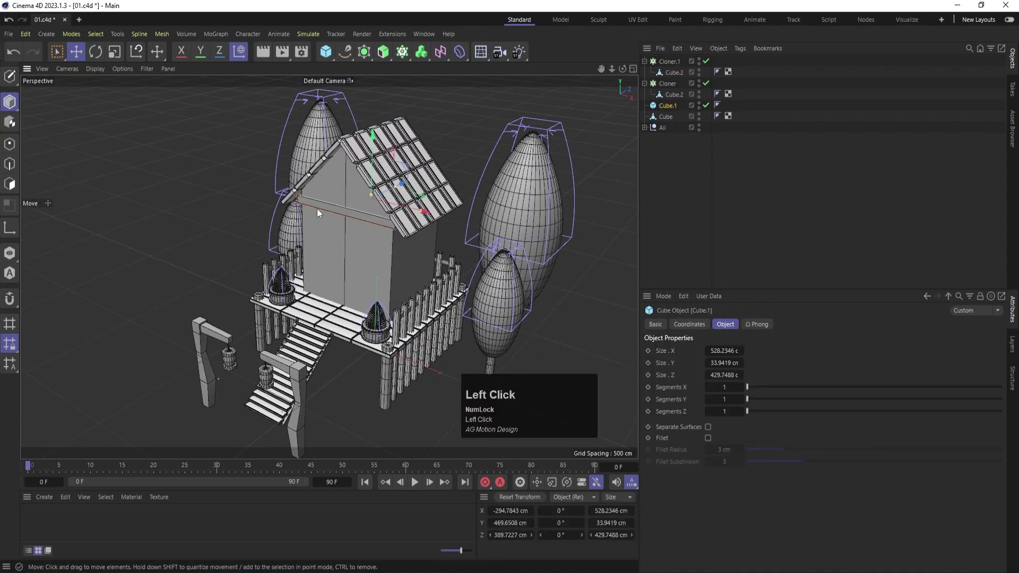
{"action": "left_click", "coordinate": [702, 185]}
{"action": "left_click", "coordinate": [355, 259]}
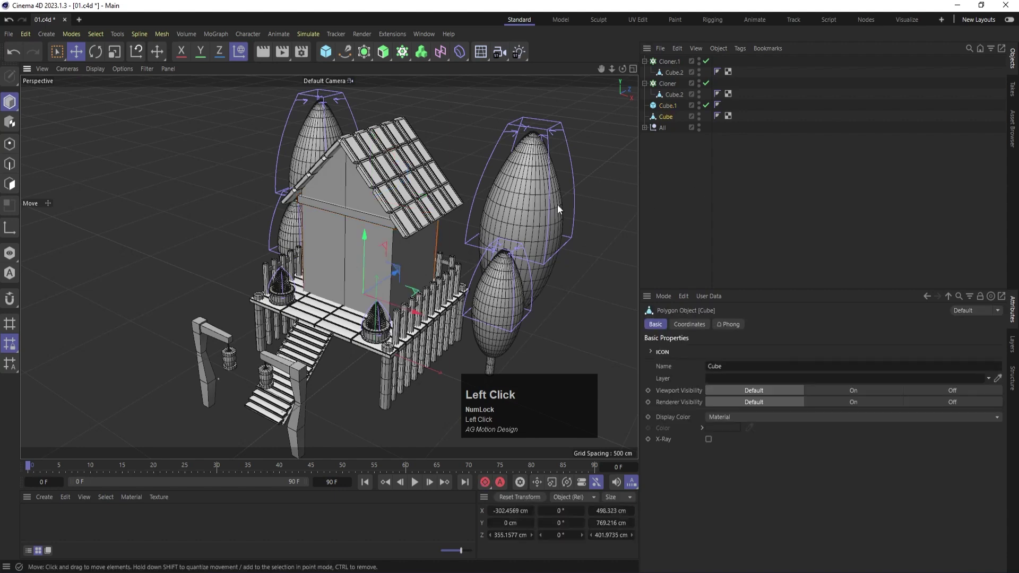
{"action": "left_click", "coordinate": [686, 185]}
- Add a new cube to the scene and show it in the top view beside the house
{"action": "left_click", "coordinate": [326, 51]}
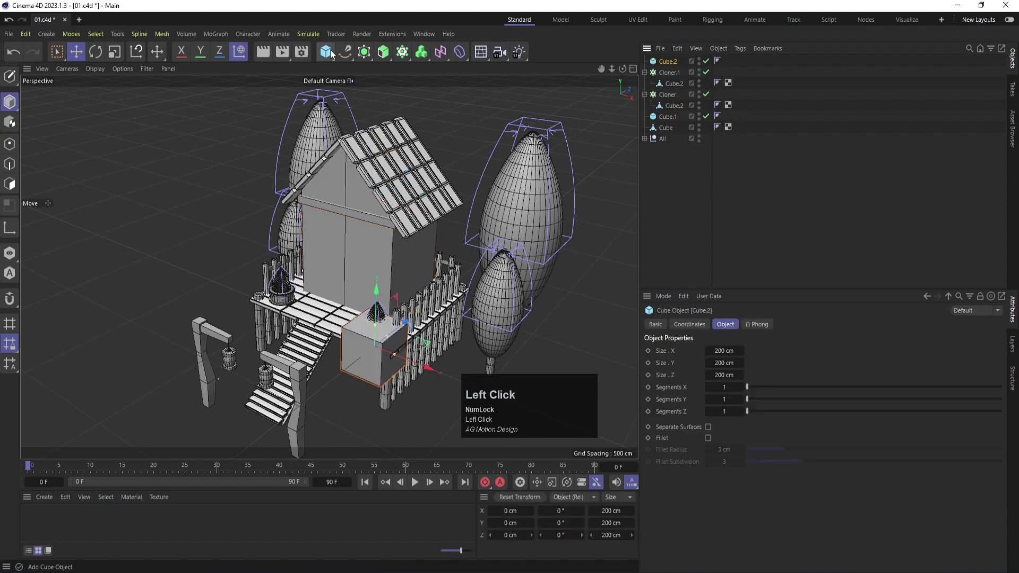
{"action": "middle_click", "coordinate": [438, 228]}
{"action": "middle_click", "coordinate": [489, 180]}
{"action": "scroll", "coordinate": [439, 269], "scroll_direction": "down", "scroll_amount": 1}
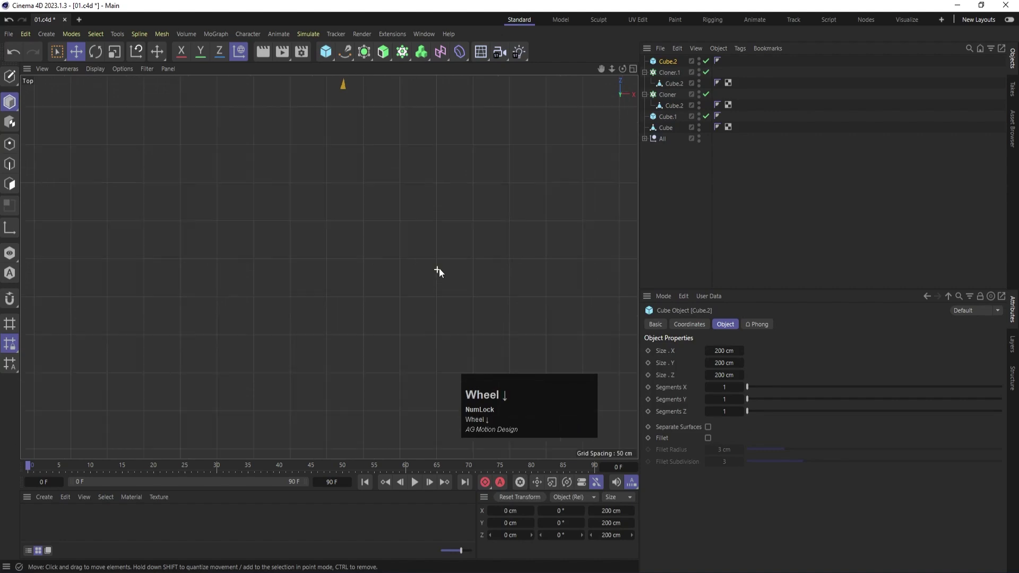
{"action": "scroll", "coordinate": [441, 260], "scroll_direction": "up", "scroll_amount": 6}
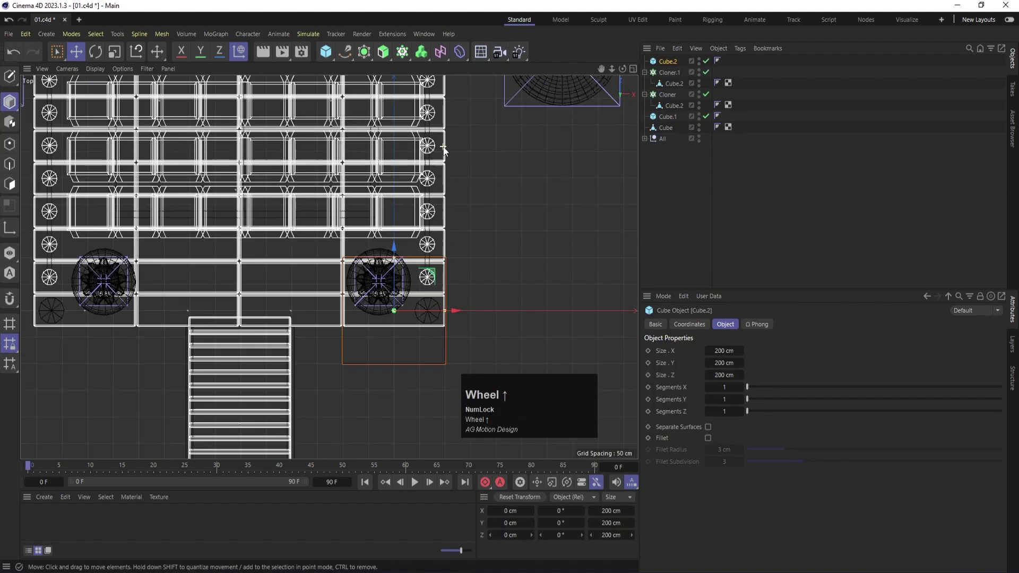
- Hide the All group and both roof tile Cloners, and collapse the Cloners' hierarchies
{"action": "left_click", "coordinate": [664, 139]}
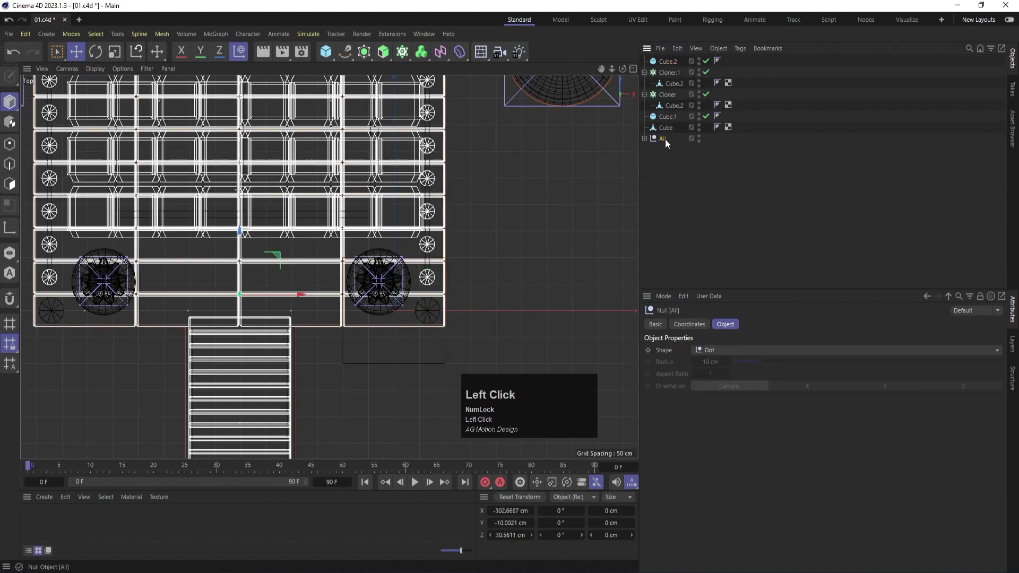
{"action": "left_click", "coordinate": [699, 139], "text": "alt"}
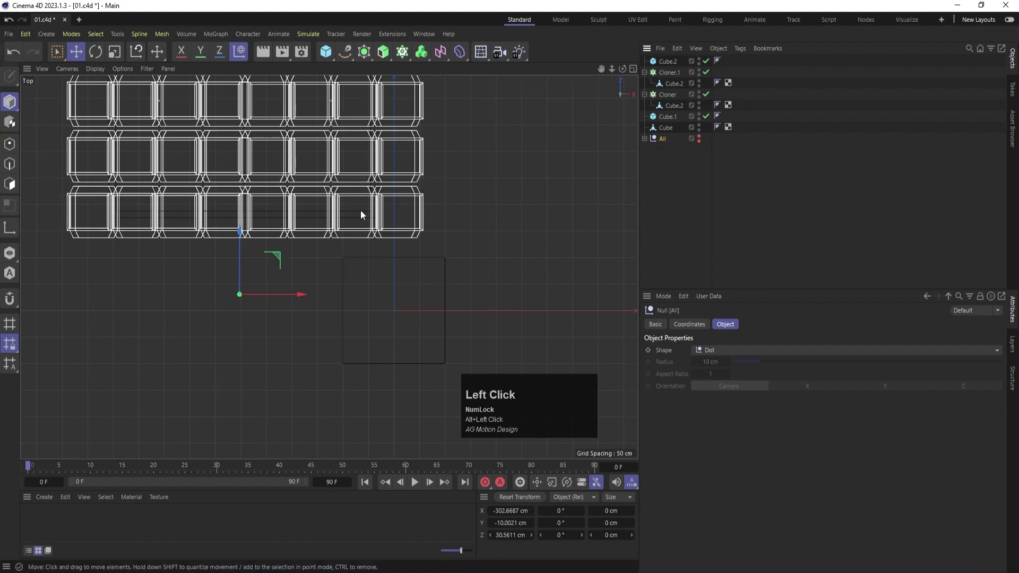
{"action": "left_click", "coordinate": [679, 154]}
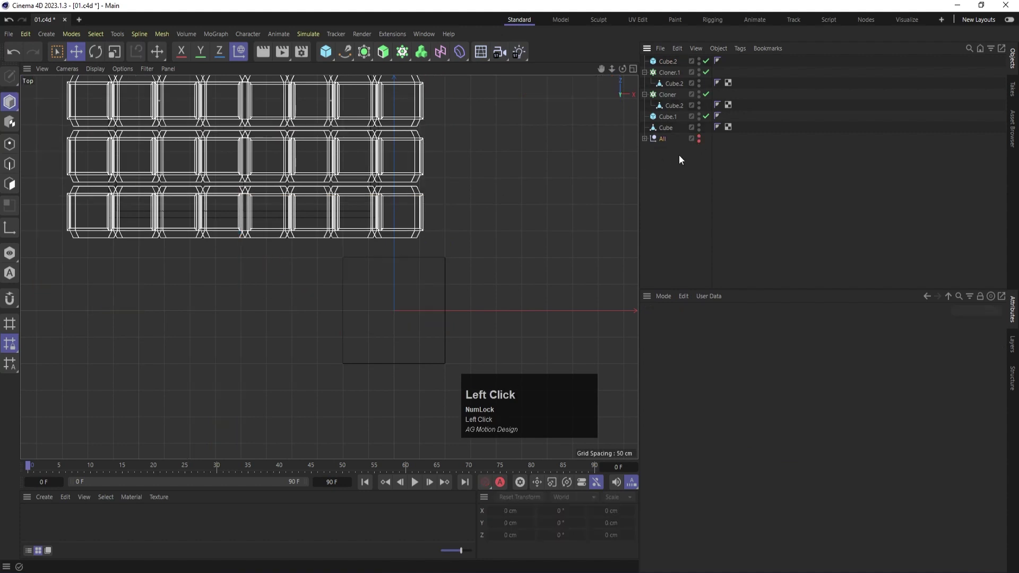
{"action": "left_click", "coordinate": [668, 61]}
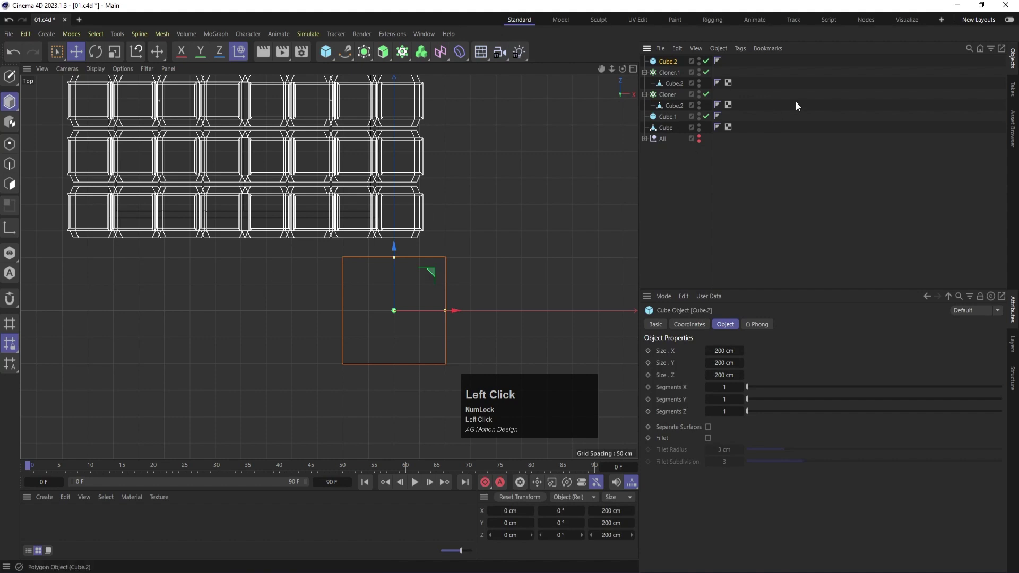
{"action": "left_click", "coordinate": [699, 72], "text": "alt"}
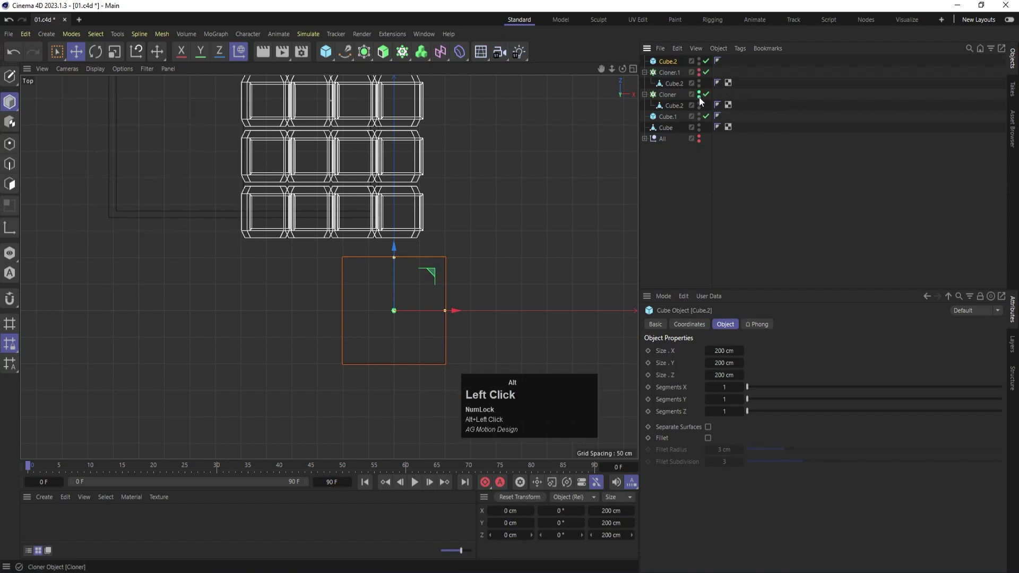
{"action": "left_click", "coordinate": [699, 95], "text": "alt"}
{"action": "left_click", "coordinate": [644, 72]}
{"action": "left_click", "coordinate": [645, 84]}
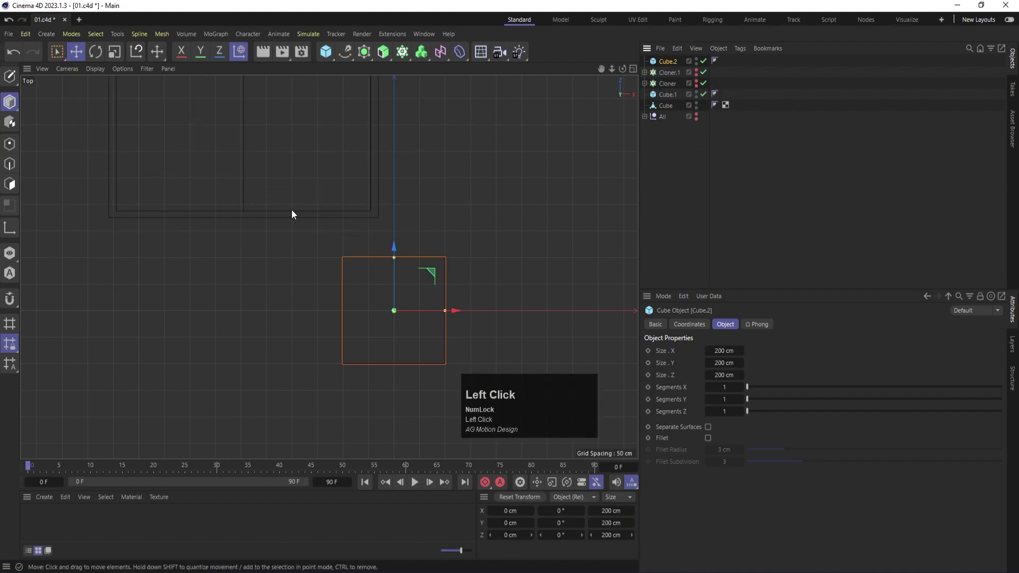
- Shrink the new cube to a board footprint of about 51 × 11 cm and place it at the house's front corner, about X -518, Z 181 cm
{"action": "scroll", "coordinate": [291, 214], "scroll_direction": "down", "scroll_amount": 3}
{"action": "middle_click_drag", "start_coordinate": [278, 225], "coordinate": [496, 275], "text": "alt"}
{"action": "scroll", "coordinate": [525, 288], "scroll_direction": "up", "scroll_amount": 4}
{"action": "left_click", "coordinate": [664, 62]}
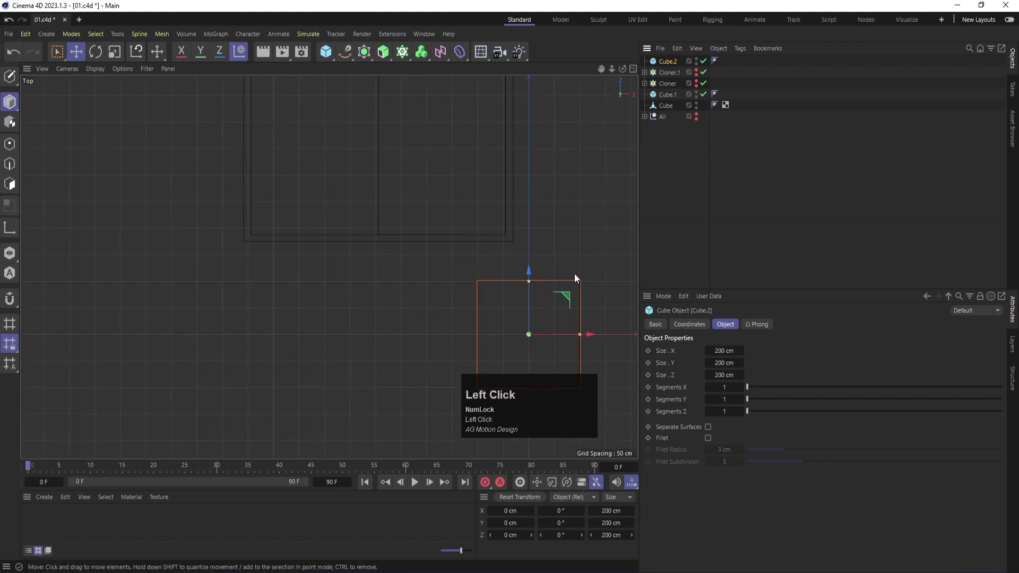
{"action": "left_click_drag", "start_coordinate": [535, 282], "coordinate": [542, 333]}
{"action": "left_click_drag", "start_coordinate": [569, 295], "coordinate": [303, 203]}
{"action": "scroll", "coordinate": [277, 219], "scroll_direction": "up", "scroll_amount": 7, "text": "alt"}
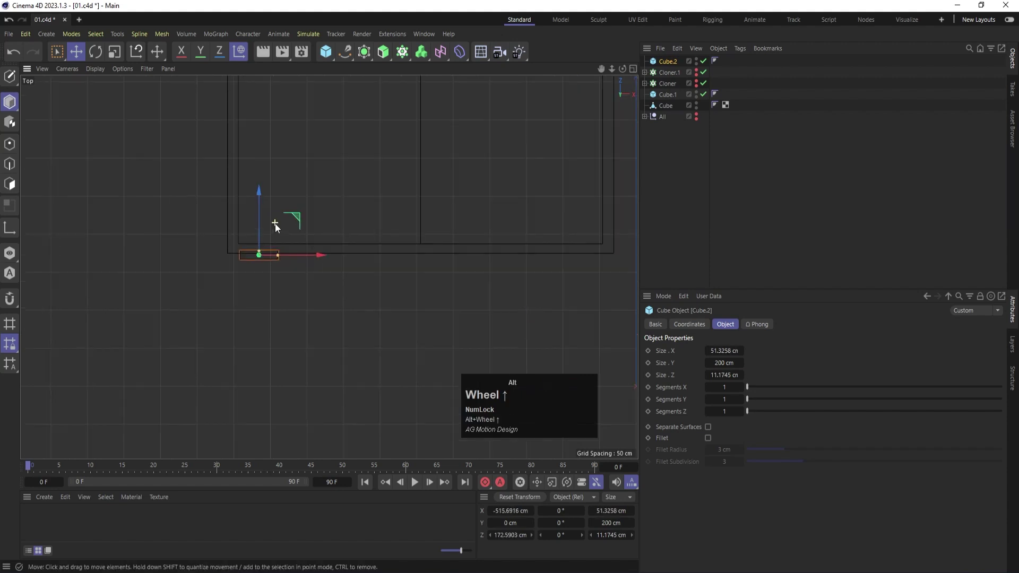
{"action": "left_click_drag", "start_coordinate": [276, 248], "coordinate": [271, 236]}
- Raise the board and stretch it to about 446 cm high so it spans from the house base to the trim band
{"action": "middle_click", "coordinate": [271, 237]}
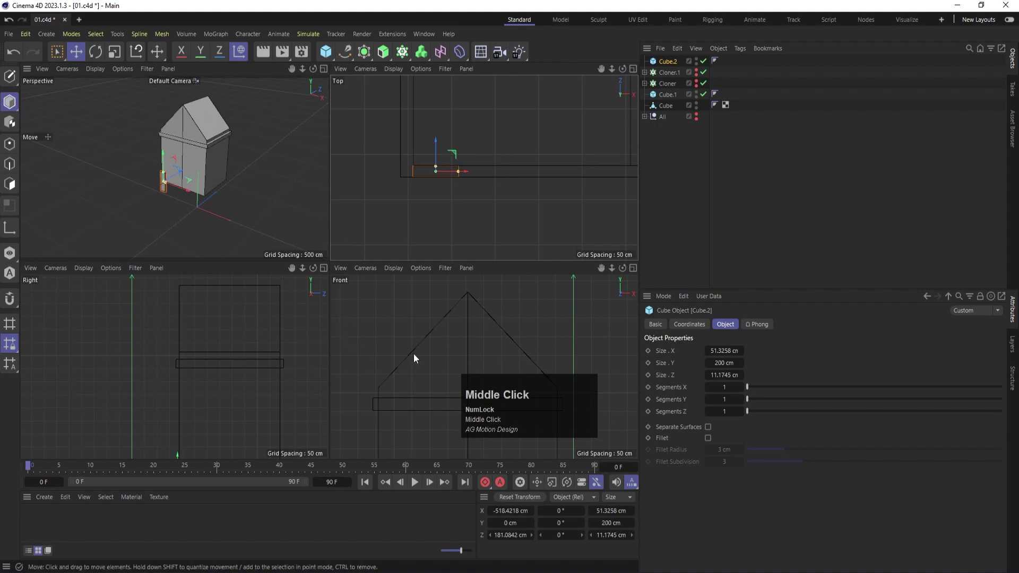
{"action": "middle_click", "coordinate": [444, 348]}
{"action": "scroll", "coordinate": [250, 349], "scroll_direction": "down", "scroll_amount": 8}
{"action": "scroll", "coordinate": [211, 410], "scroll_direction": "up", "scroll_amount": 3}
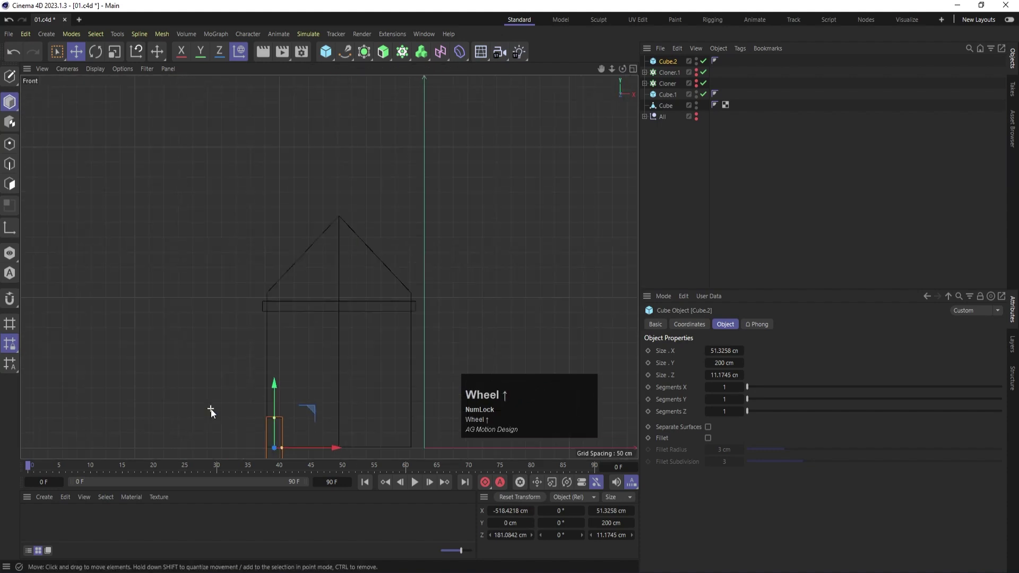
{"action": "scroll", "coordinate": [272, 407], "scroll_direction": "up", "scroll_amount": 2}
{"action": "left_click_drag", "start_coordinate": [276, 402], "coordinate": [299, 310]}
{"action": "middle_click_drag", "start_coordinate": [323, 349], "coordinate": [344, 219], "text": "alt"}
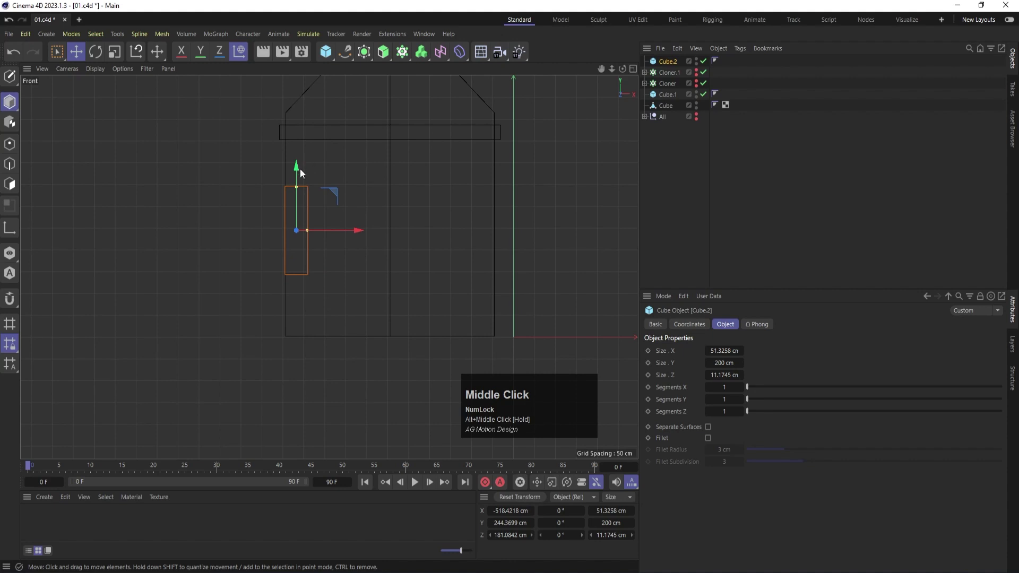
{"action": "left_click_drag", "start_coordinate": [297, 186], "coordinate": [292, 141]}
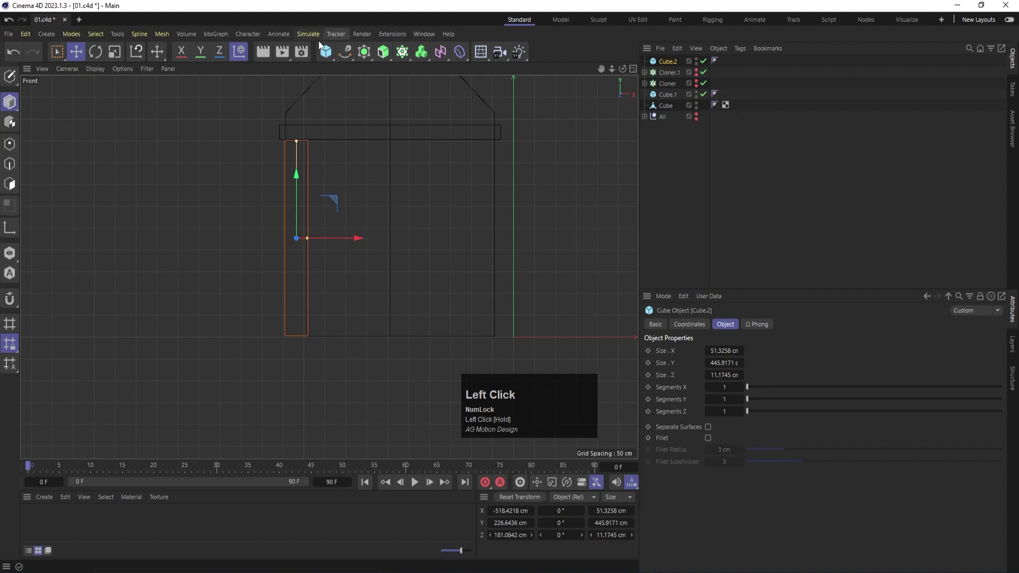
- Put the board into a new Cloner and move the Cloner over the house front, to about X -317, Y 228 cm
{"action": "left_click", "coordinate": [403, 51]}
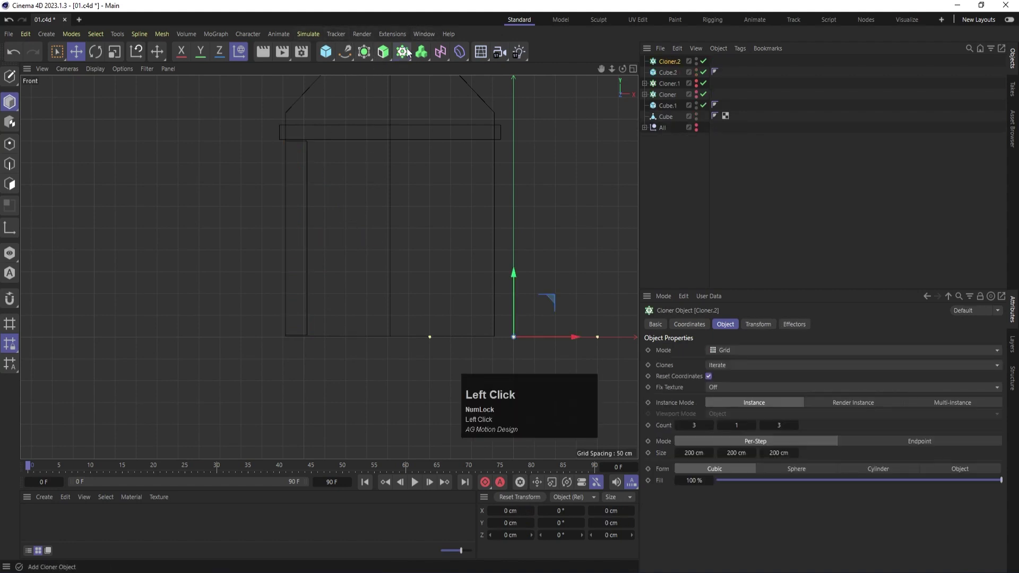
{"action": "left_click_drag", "start_coordinate": [668, 73], "coordinate": [664, 61]}
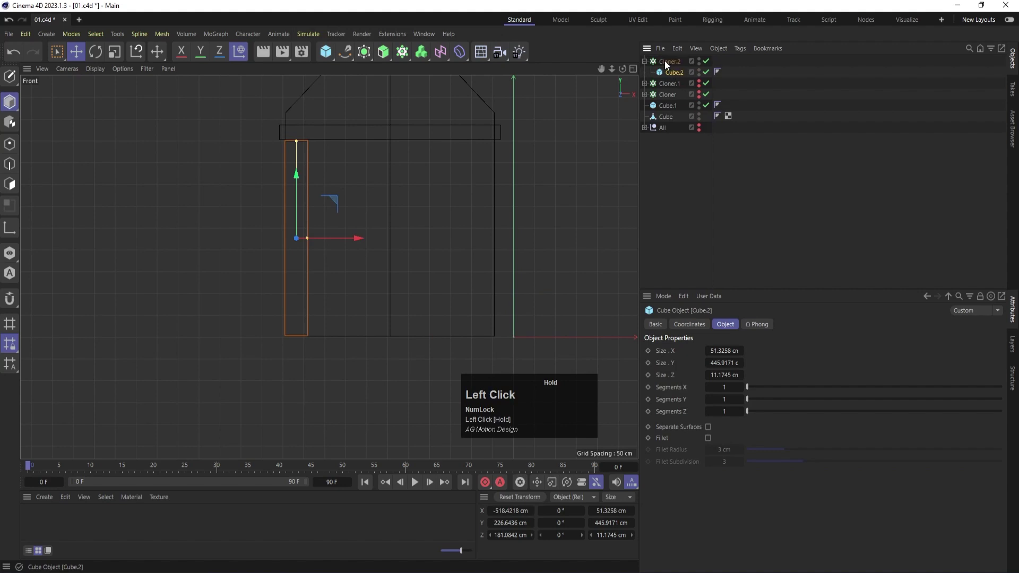
{"action": "left_click", "coordinate": [665, 61]}
{"action": "left_click_drag", "start_coordinate": [556, 291], "coordinate": [420, 196]}
{"action": "left_click_drag", "start_coordinate": [439, 238], "coordinate": [439, 237]}
{"action": "left_click_drag", "start_coordinate": [382, 174], "coordinate": [382, 174]}
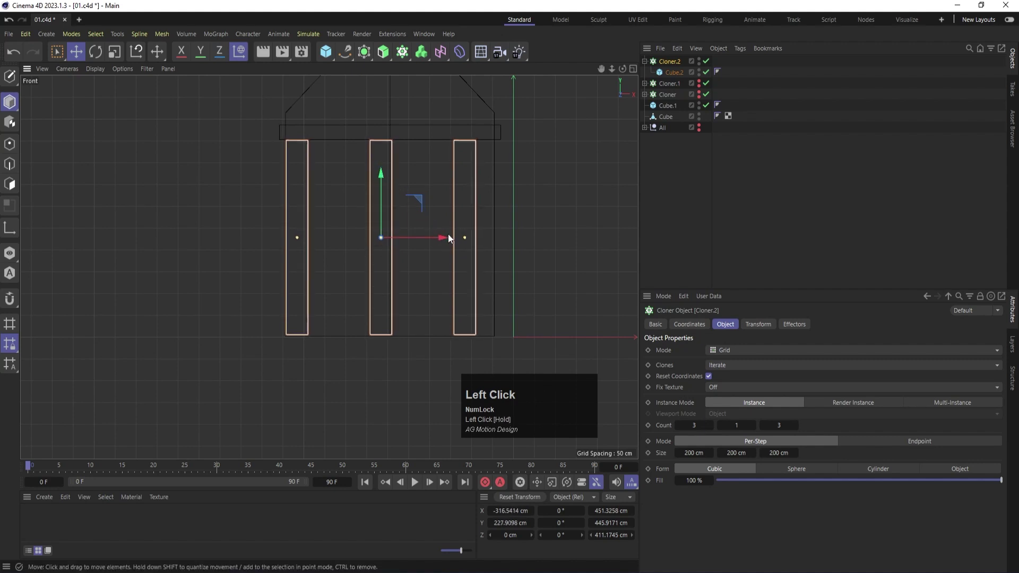
{"action": "left_click_drag", "start_coordinate": [463, 237], "coordinate": [448, 238]}
{"action": "key", "text": "ctrl+z"}
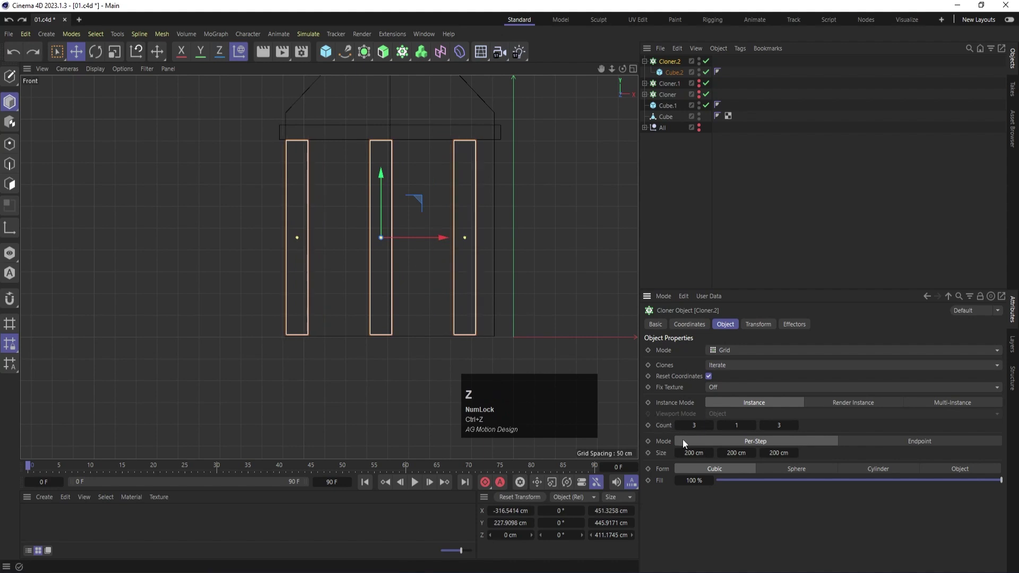
{"action": "left_click_drag", "start_coordinate": [711, 453], "coordinate": [711, 457]}
{"action": "key", "text": "ctrl+z"}
- Set the board Cloner's X count to 9 and X spacing to 57 cm, and centre the row on the house front at about X -296 cm
{"action": "left_click", "coordinate": [712, 426]}
{"action": "left_click", "coordinate": [712, 425]}
{"action": "left_click", "coordinate": [712, 426]}
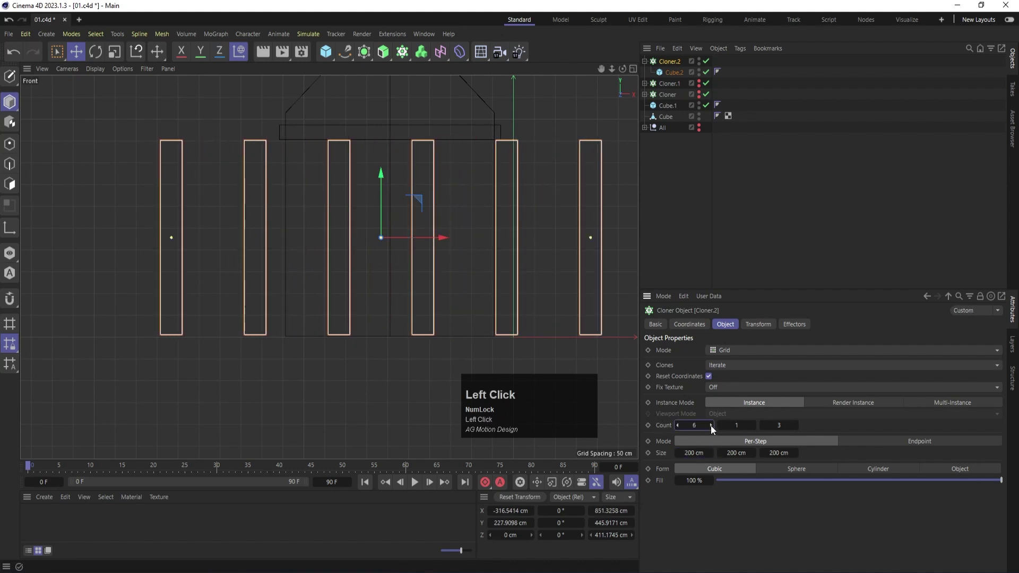
{"action": "mouse_move", "coordinate": [712, 453]}
{"action": "left_mouse_down"}
{"action": "mouse_move", "coordinate": [667, 457]}
{"action": "mouse_move", "coordinate": [715, 473]}
{"action": "left_mouse_up"}
{"action": "left_click", "coordinate": [712, 426]}
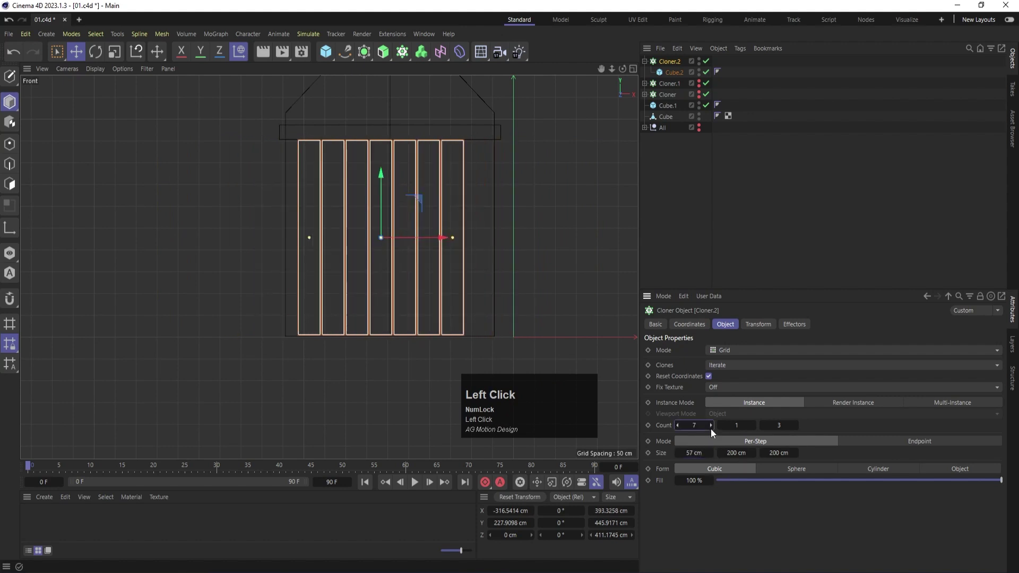
{"action": "left_click", "coordinate": [712, 425]}
{"action": "left_click", "coordinate": [711, 425]}
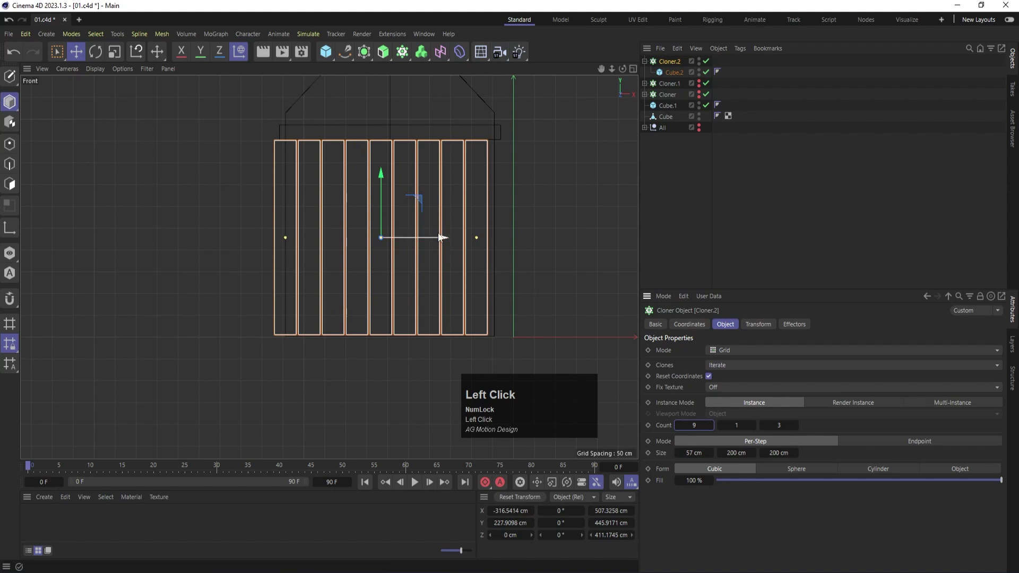
{"action": "left_click_drag", "start_coordinate": [438, 237], "coordinate": [448, 237]}
- Set the board Cloner's Z count to 1 and move the row against the front wall, to about Z 187 cm
{"action": "middle_click", "coordinate": [590, 132]}
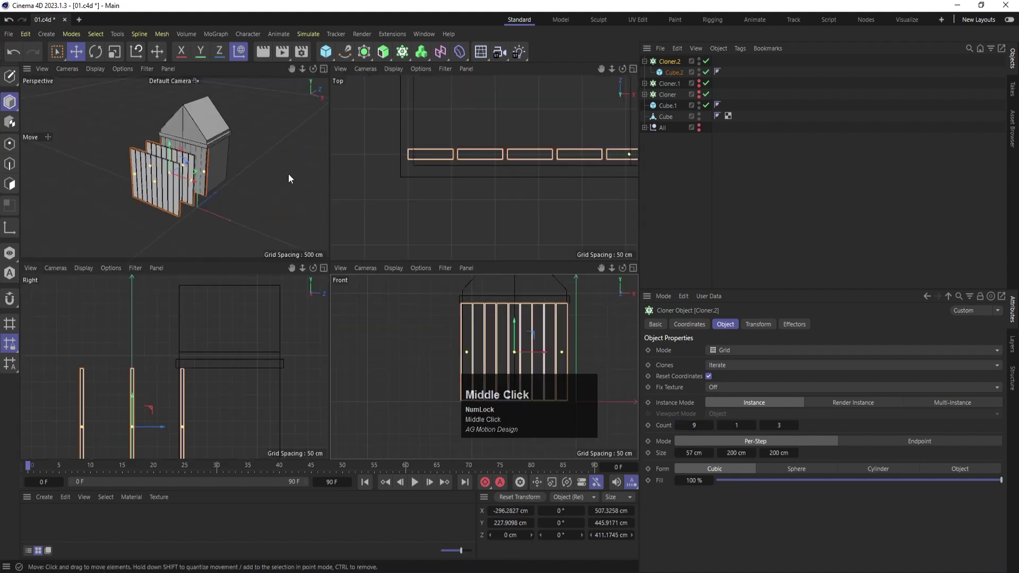
{"action": "middle_click", "coordinate": [289, 178]}
{"action": "left_click_drag", "start_coordinate": [779, 425], "coordinate": [776, 410]}
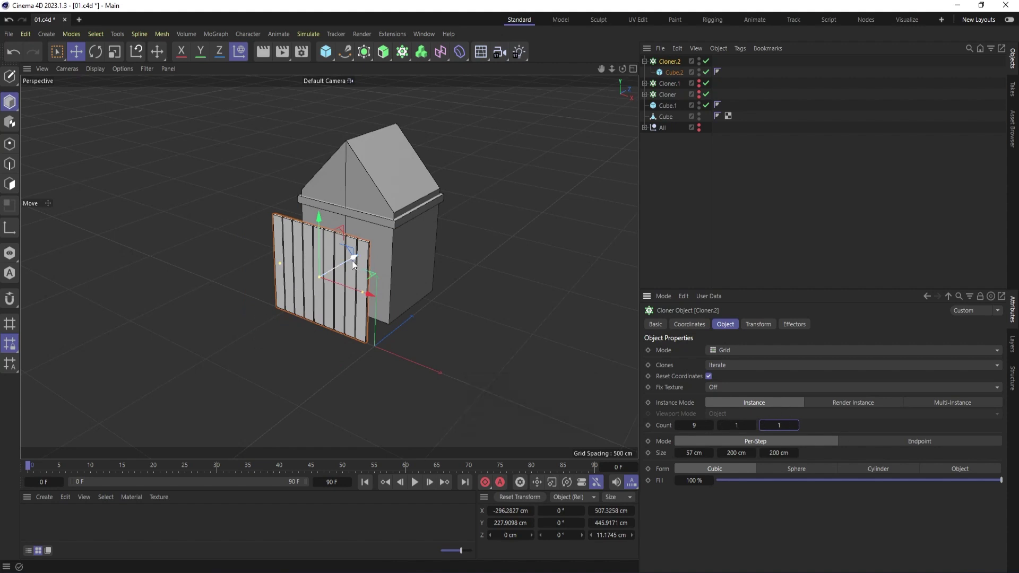
{"action": "left_click_drag", "start_coordinate": [353, 258], "coordinate": [378, 253]}
{"action": "middle_click", "coordinate": [509, 172]}
{"action": "middle_click", "coordinate": [523, 175]}
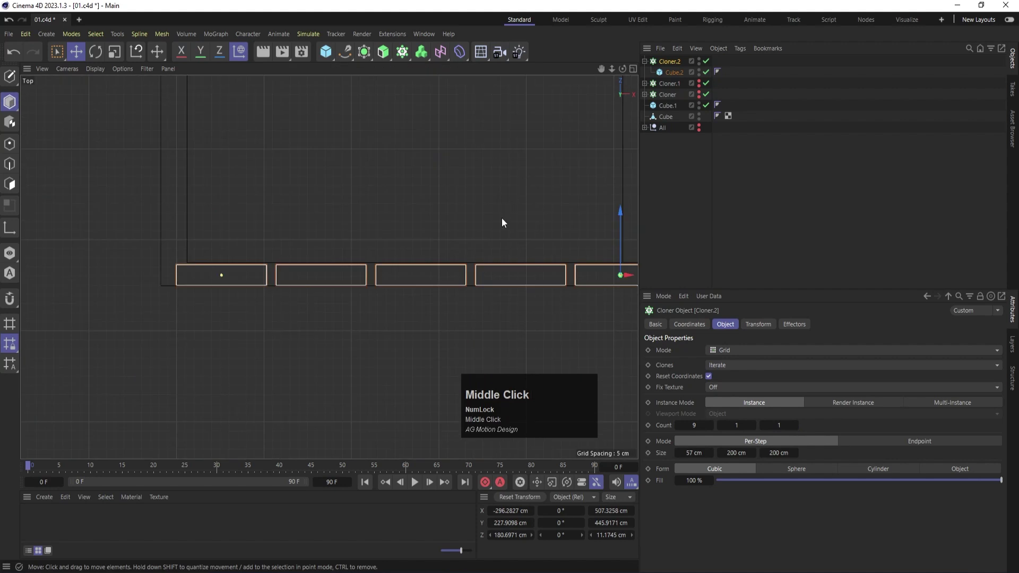
{"action": "left_click_drag", "start_coordinate": [619, 216], "coordinate": [618, 205]}
{"action": "middle_click", "coordinate": [320, 241]}
{"action": "middle_click", "coordinate": [216, 170]}
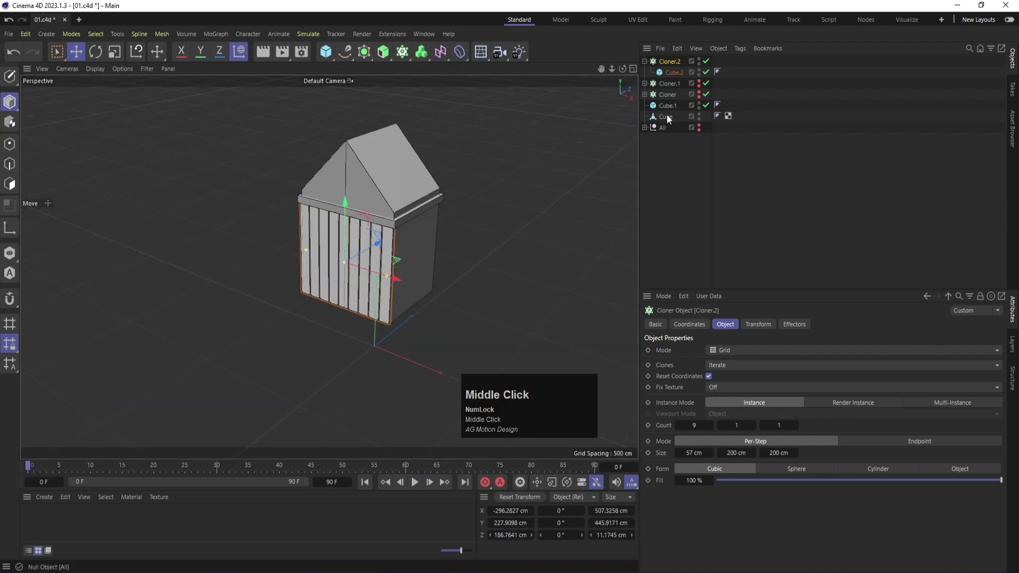
- Duplicate the front wall's board Cloner and rotate the copy's heading to 90°
{"action": "left_click", "coordinate": [668, 62]}
{"action": "left_click_drag", "start_coordinate": [667, 62], "coordinate": [662, 59], "text": "ctrl"}
{"action": "key", "text": "r"}
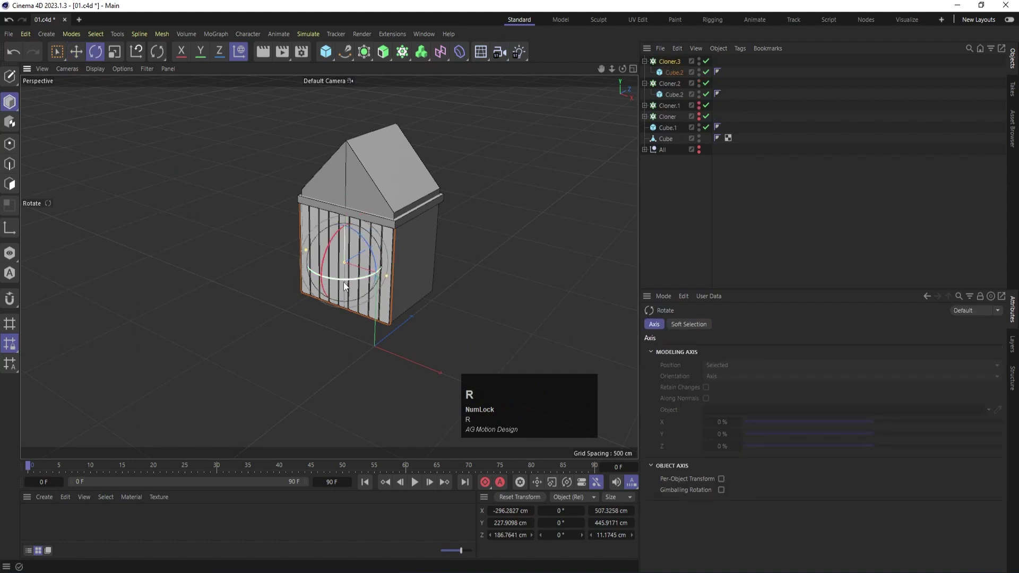
{"action": "left_click_drag", "start_coordinate": [343, 282], "coordinate": [386, 267], "text": "shift"}
- Move the rotated board row in the top view onto the house's +X side wall, to about X -39, Z 436 cm
{"action": "middle_click", "coordinate": [460, 266]}
{"action": "middle_click", "coordinate": [531, 173]}
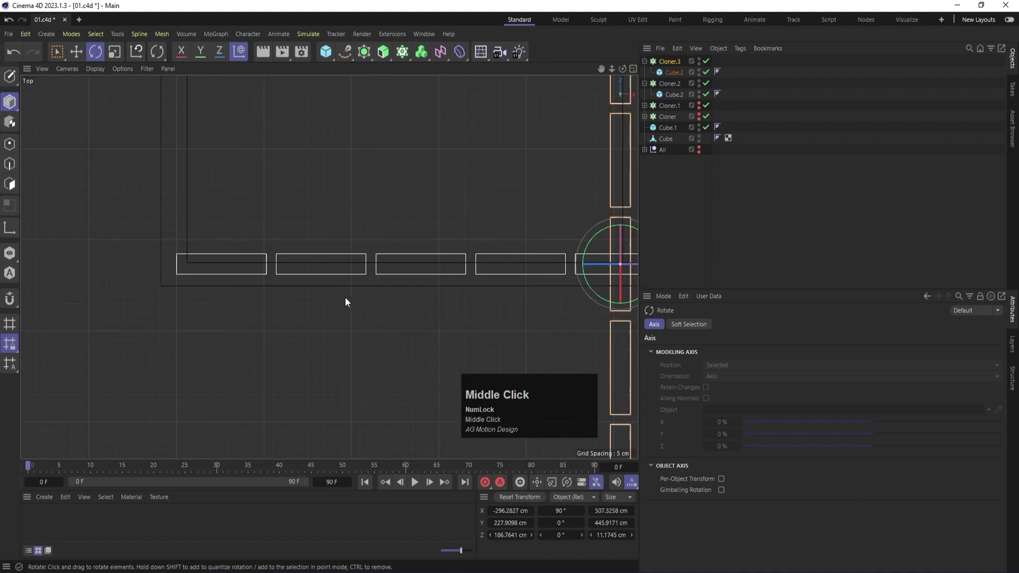
{"action": "scroll", "coordinate": [377, 300], "scroll_direction": "down", "scroll_amount": 3}
{"action": "scroll", "coordinate": [377, 300], "scroll_direction": "up", "scroll_amount": 2}
{"action": "key", "text": "e"}
{"action": "middle_click_drag", "start_coordinate": [489, 232], "coordinate": [403, 308], "text": "alt"}
{"action": "left_click_drag", "start_coordinate": [385, 331], "coordinate": [493, 221]}
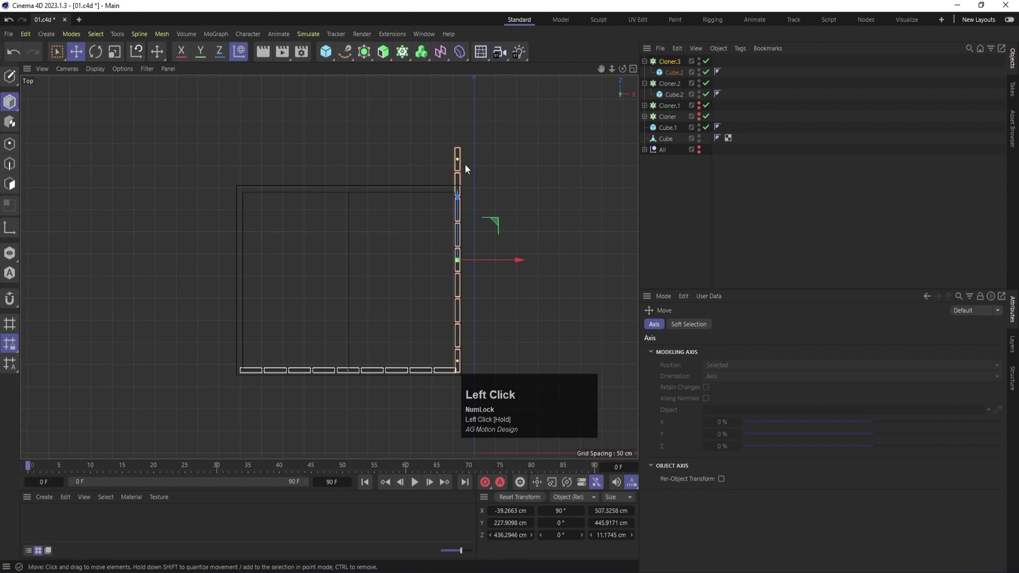
- Reduce the side wall Cloner's X count to 7 and shift the row along the wall to about Z 390 cm
{"action": "left_click", "coordinate": [676, 61]}
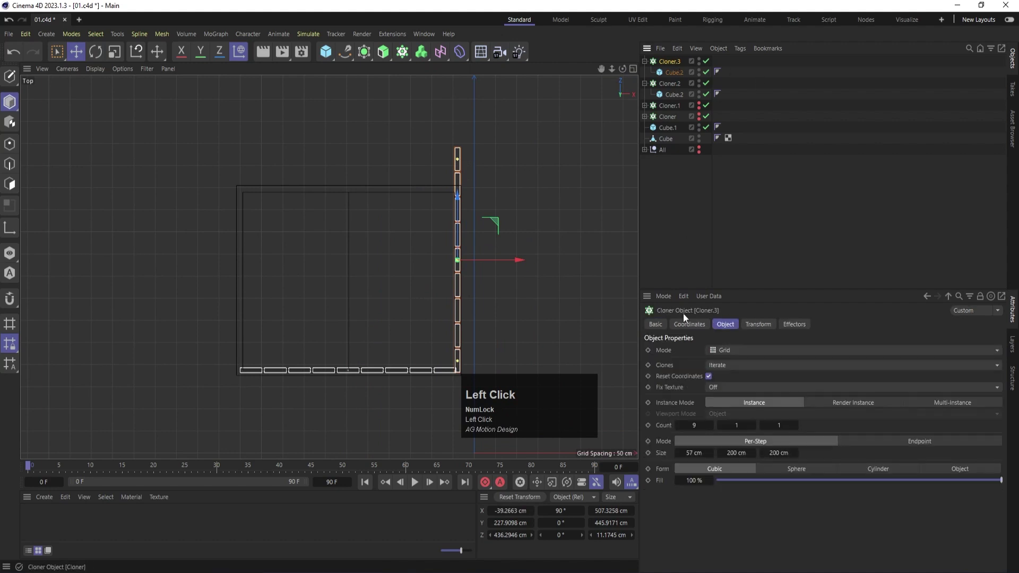
{"action": "left_click", "coordinate": [679, 425]}
{"action": "left_click", "coordinate": [679, 425]}
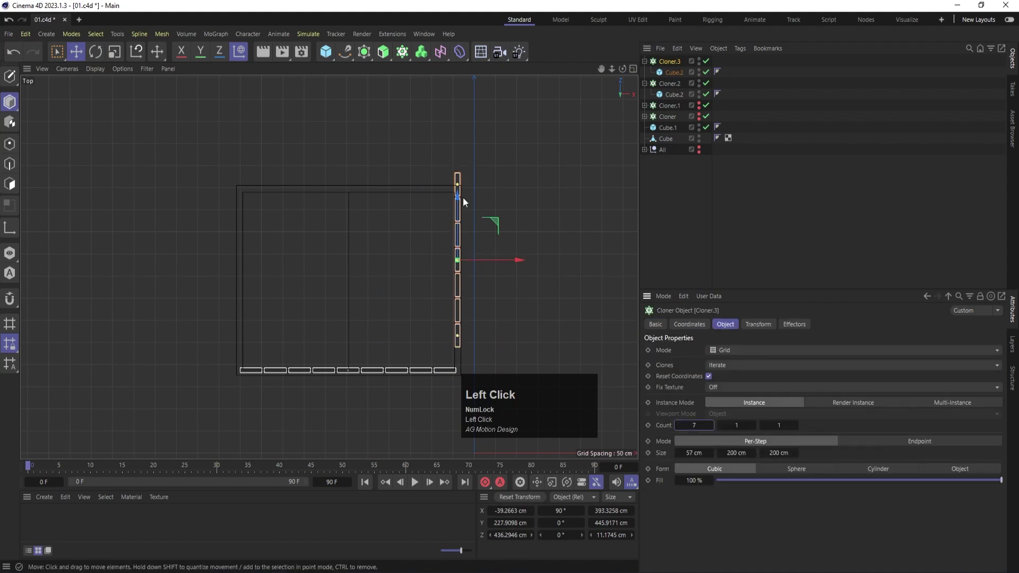
{"action": "left_click_drag", "start_coordinate": [462, 198], "coordinate": [471, 220]}
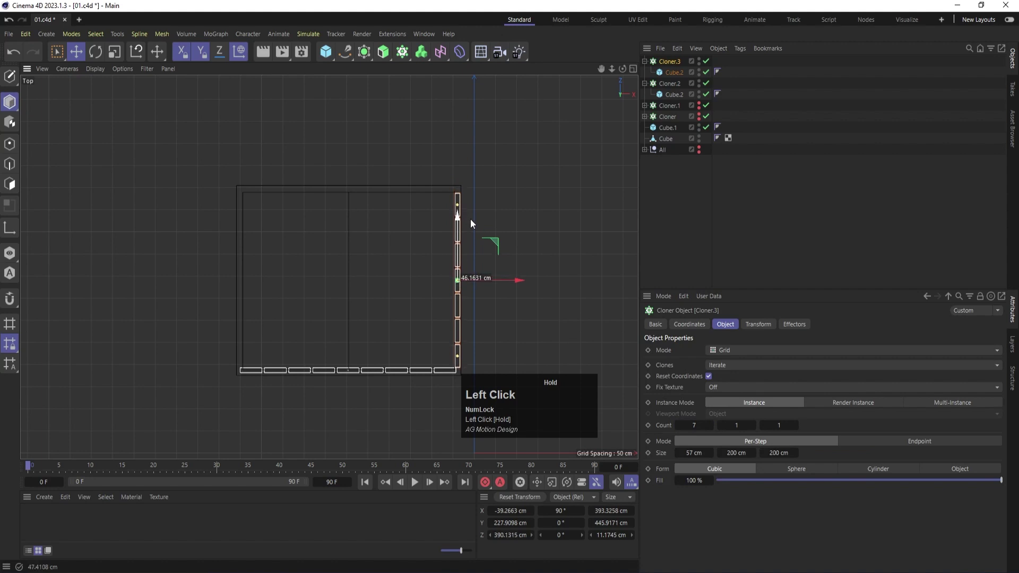
- Copy the front wall's board Cloner along Z onto the rear wall, to about Z 596 cm
{"action": "left_click", "coordinate": [677, 83]}
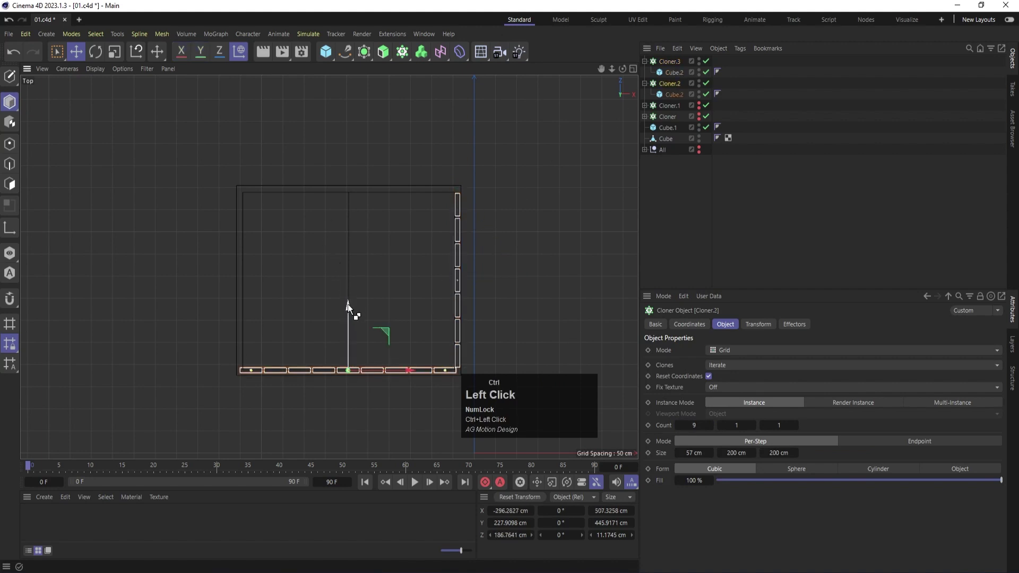
{"action": "left_click_drag", "start_coordinate": [348, 306], "coordinate": [390, 123], "text": "ctrl"}
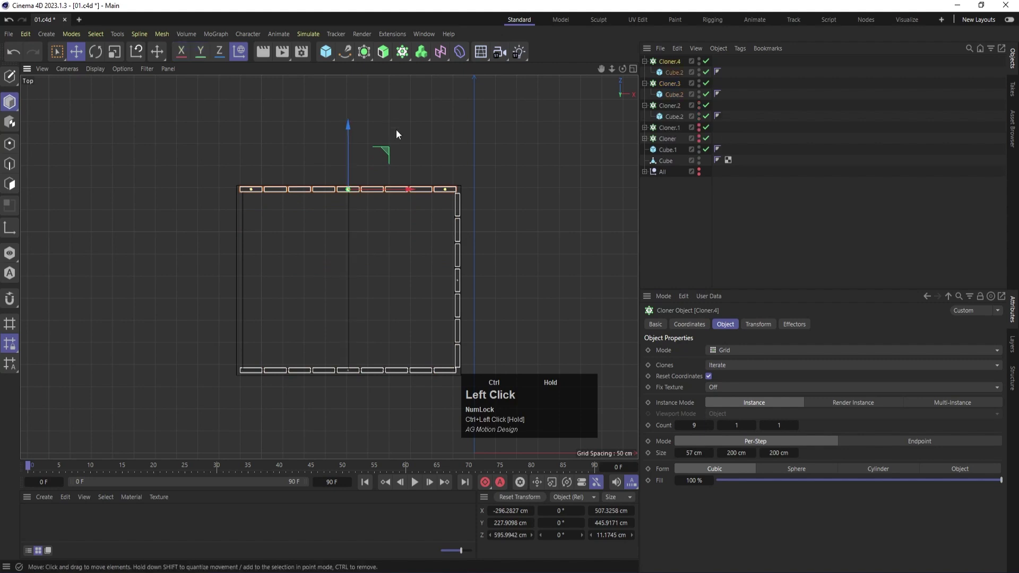
- Copy the +X side wall's board Cloner along X onto the opposite side wall, to about X -551 cm
{"action": "left_click", "coordinate": [663, 87]}
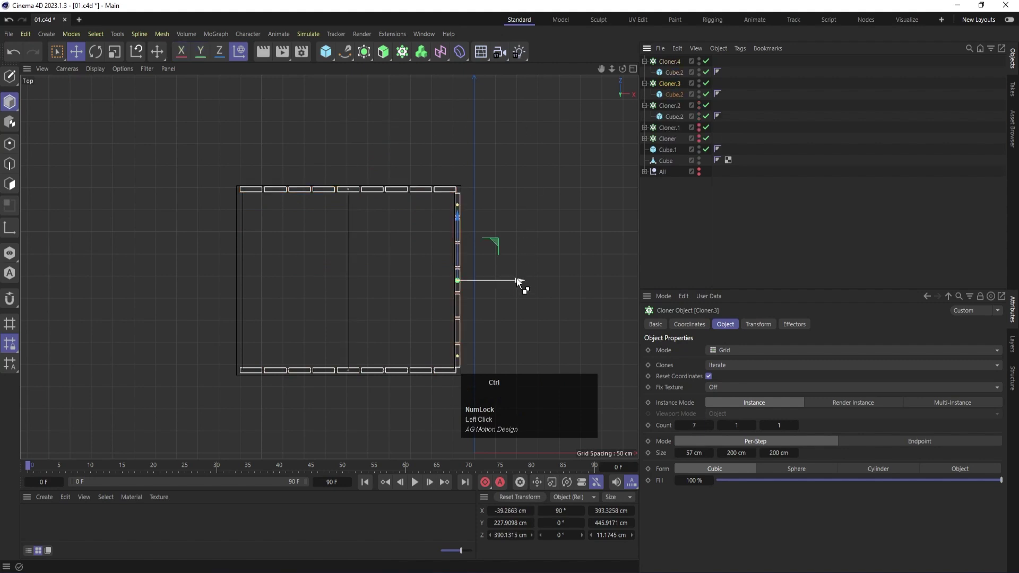
{"action": "left_click_drag", "start_coordinate": [518, 281], "coordinate": [298, 288], "text": "ctrl"}
{"action": "middle_click", "coordinate": [463, 196]}
{"action": "middle_click", "coordinate": [222, 188]}
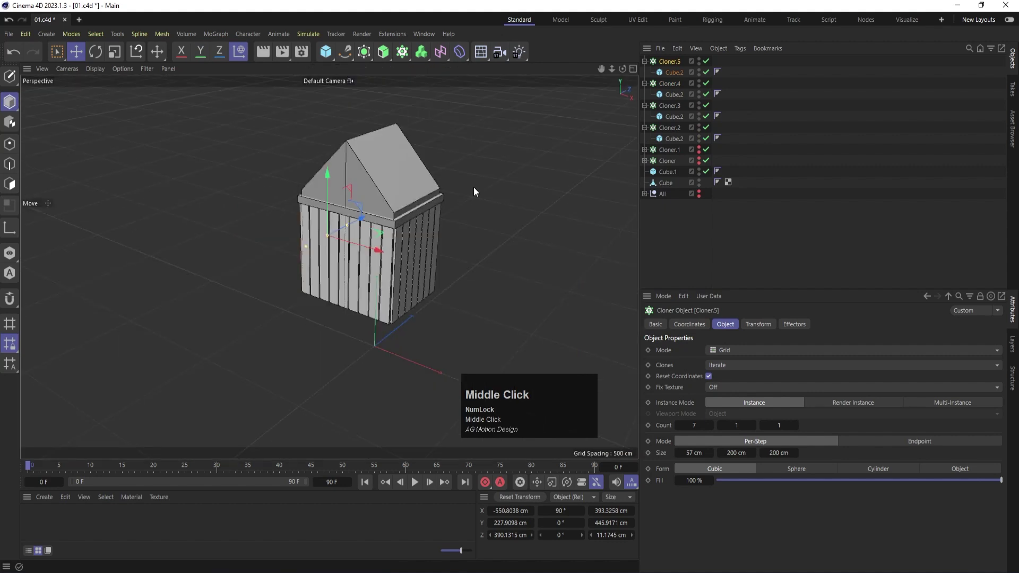
- Make the two roof tile Cloners visible again and collapse the three newest wall Cloners in the object list
{"action": "left_click", "coordinate": [718, 253]}
{"action": "left_click", "coordinate": [699, 161], "text": "alt"}
{"action": "left_click", "coordinate": [699, 149], "text": "alt"}
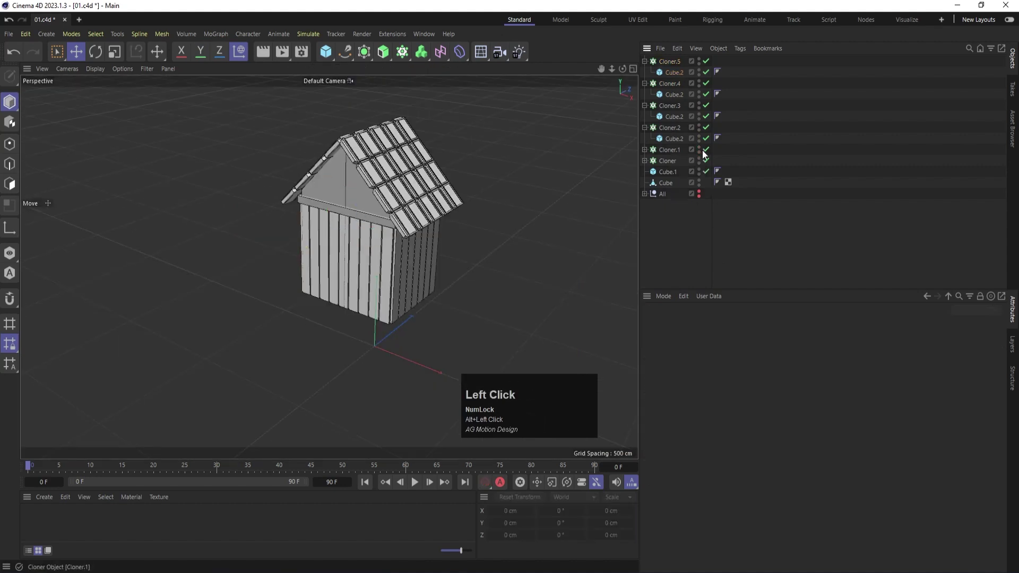
{"action": "key", "text": "Num_Lock"}
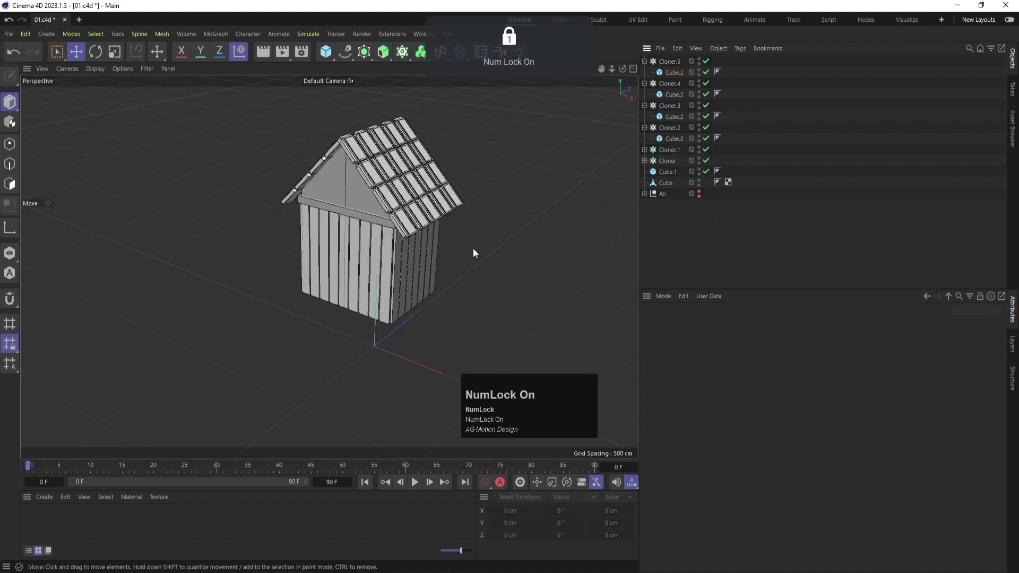
{"action": "left_click", "coordinate": [645, 61]}
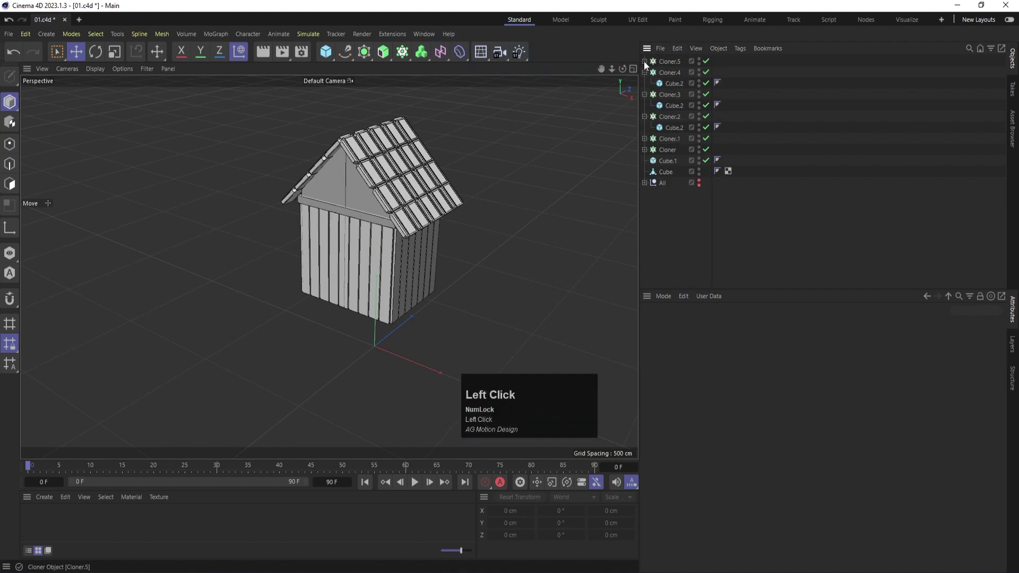
{"action": "left_click", "coordinate": [645, 73]}
{"action": "left_click", "coordinate": [645, 83]}
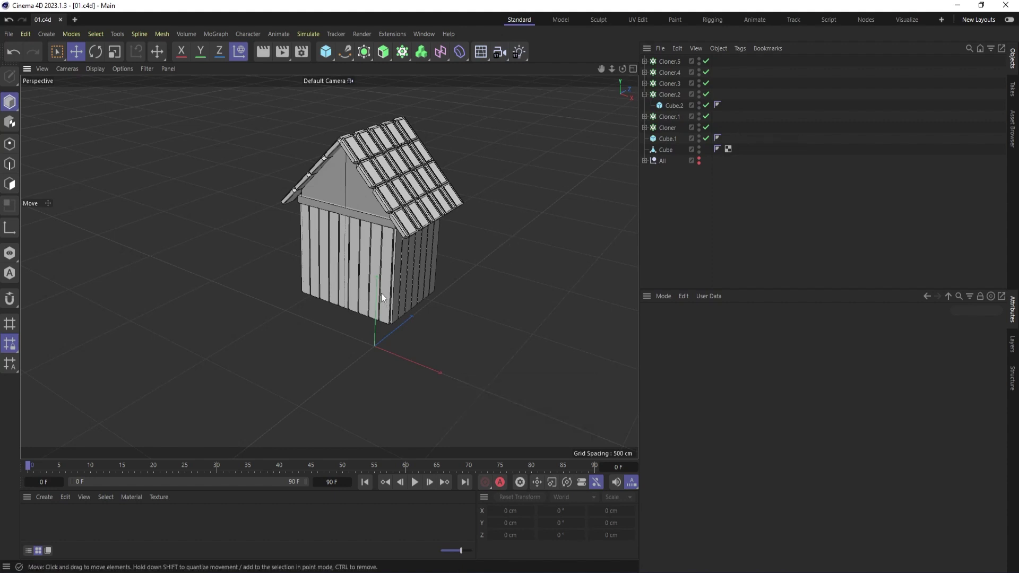
- Duplicate the front wall's board Cloner and move the copy out in front of the house, to about Z -139 cm
{"action": "left_click", "coordinate": [369, 262]}
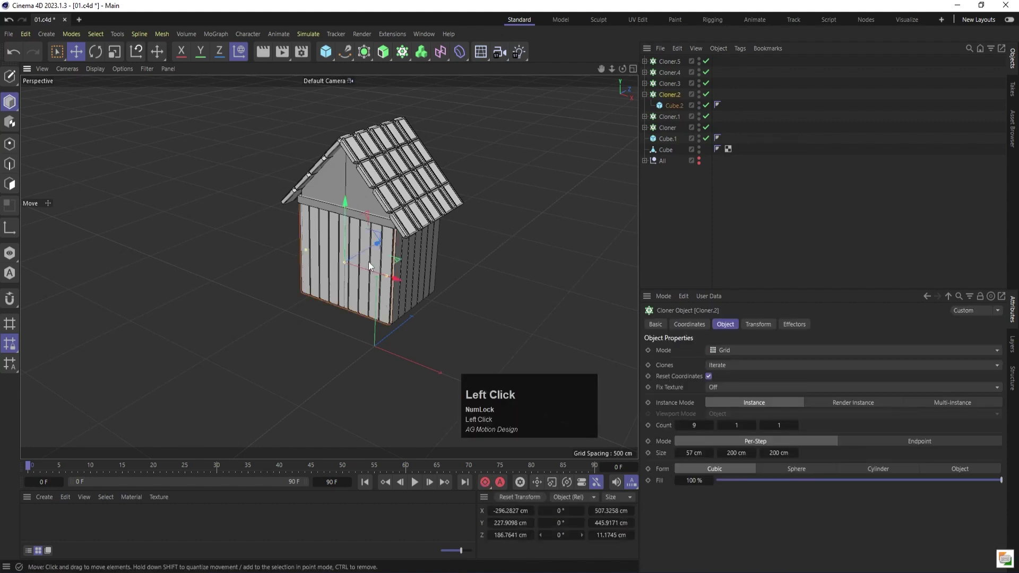
{"action": "left_click_drag", "start_coordinate": [671, 93], "coordinate": [664, 57], "text": "ctrl"}
{"action": "left_click", "coordinate": [643, 60]}
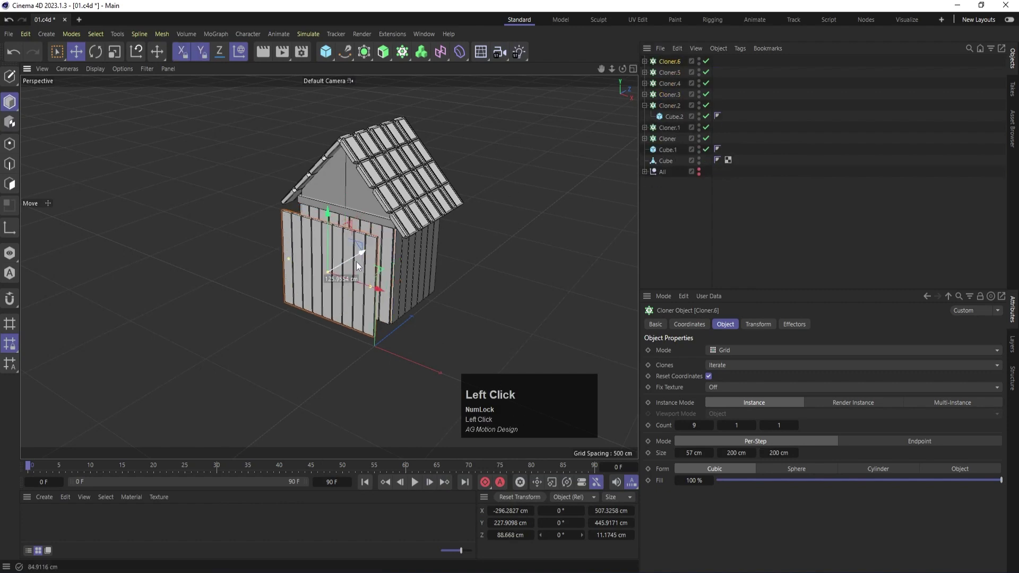
{"action": "left_click_drag", "start_coordinate": [356, 262], "coordinate": [354, 297]}
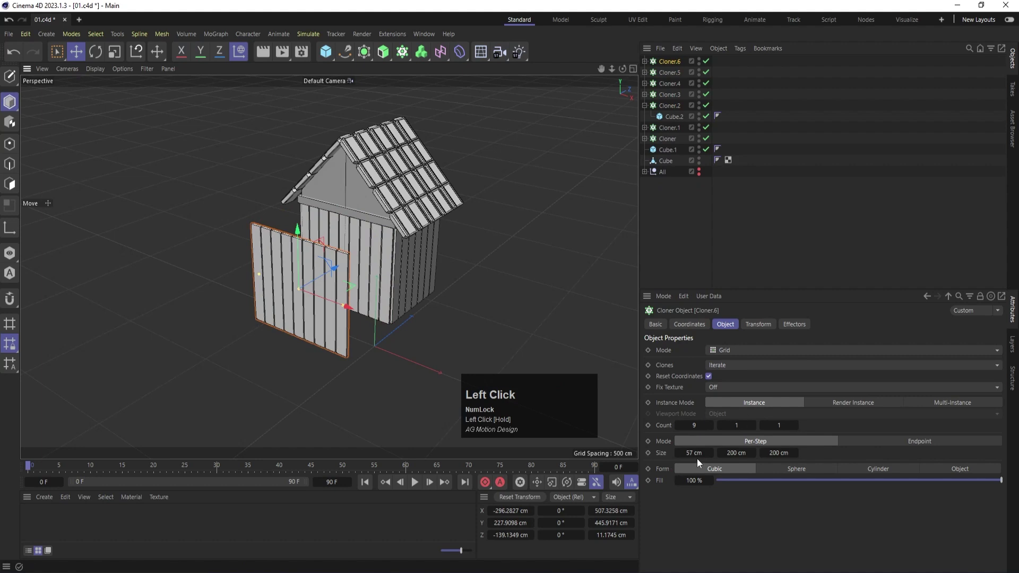
- Reduce the copied Cloner's X count to 4 boards for the door
{"action": "left_click", "coordinate": [679, 425]}
{"action": "left_click", "coordinate": [678, 426]}
{"action": "left_click", "coordinate": [679, 425]}
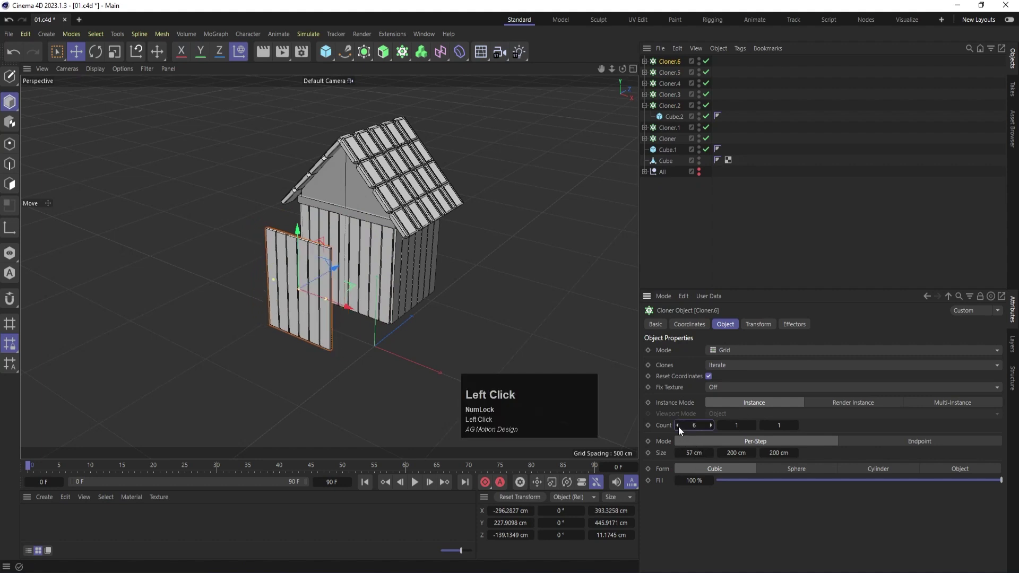
{"action": "left_click", "coordinate": [678, 426]}
{"action": "left_click", "coordinate": [678, 426]}
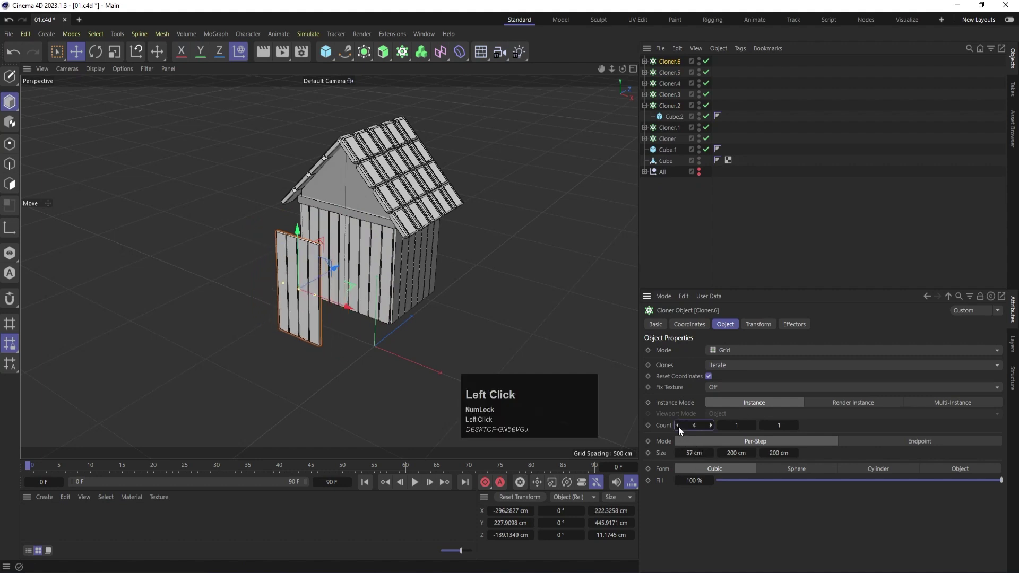
- Shorten the door board's Y size to about 296 cm and lower the door Cloner to the wall's base, about Y 156 cm
{"action": "middle_click", "coordinate": [492, 199]}
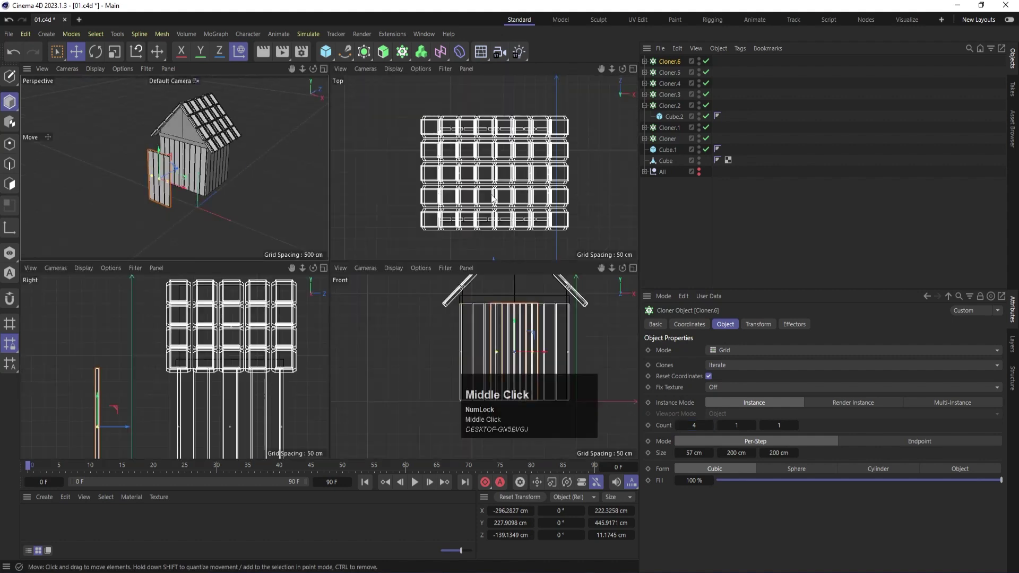
{"action": "middle_click", "coordinate": [459, 298]}
{"action": "left_click", "coordinate": [645, 63]}
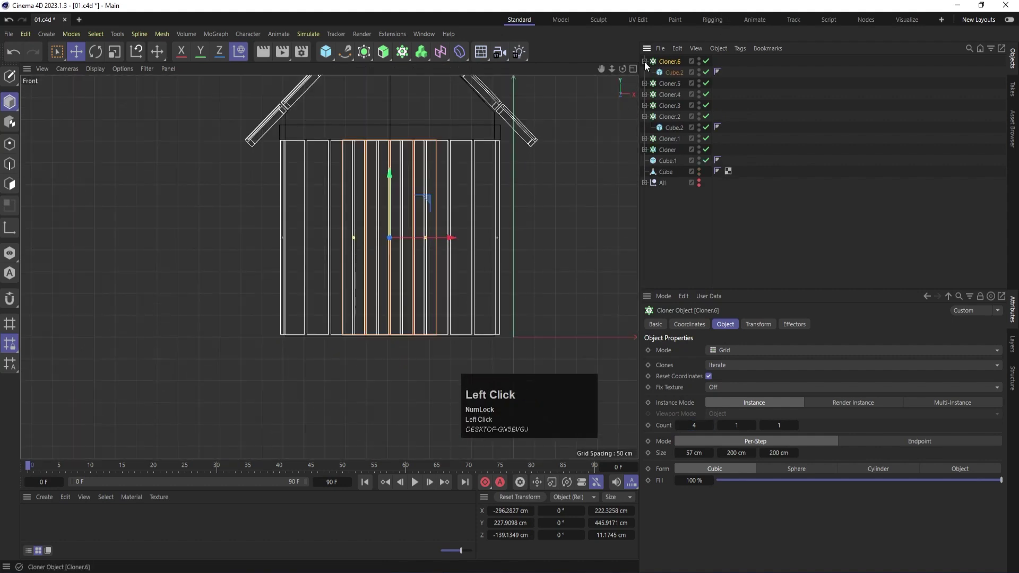
{"action": "left_click", "coordinate": [672, 73]}
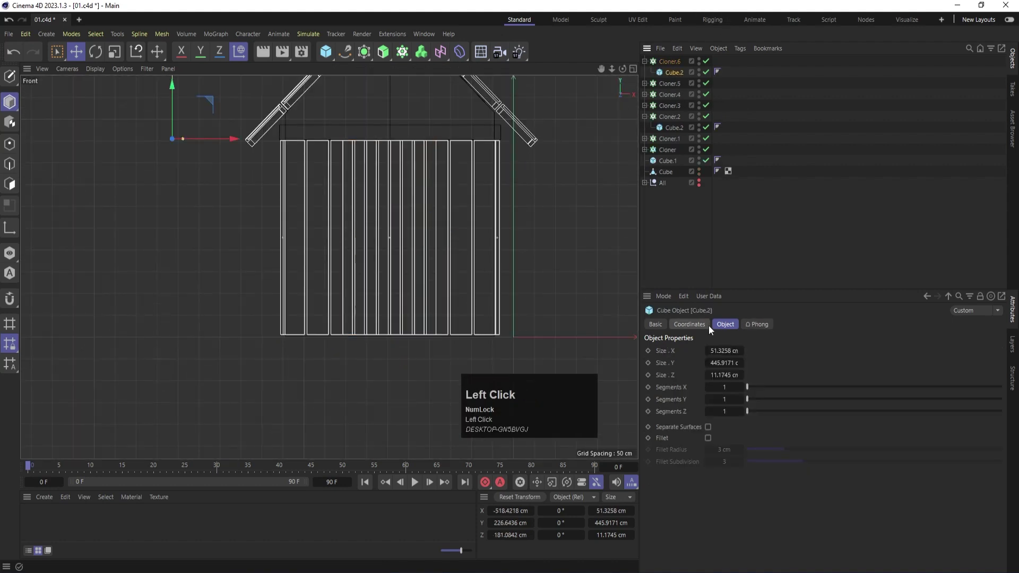
{"action": "left_click_drag", "start_coordinate": [725, 363], "coordinate": [698, 363]}
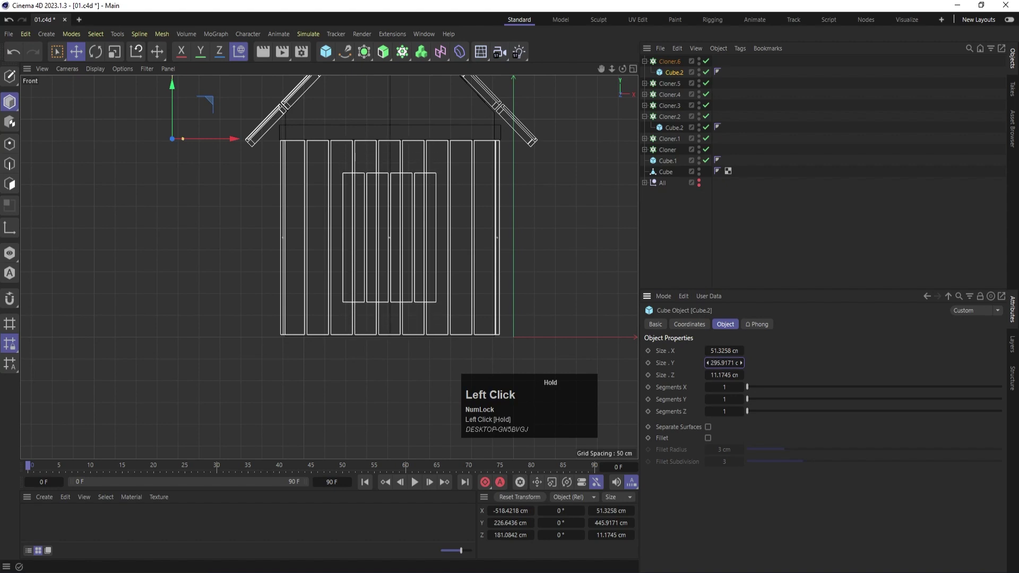
{"action": "left_click", "coordinate": [670, 61]}
{"action": "left_click_drag", "start_coordinate": [390, 175], "coordinate": [402, 209]}
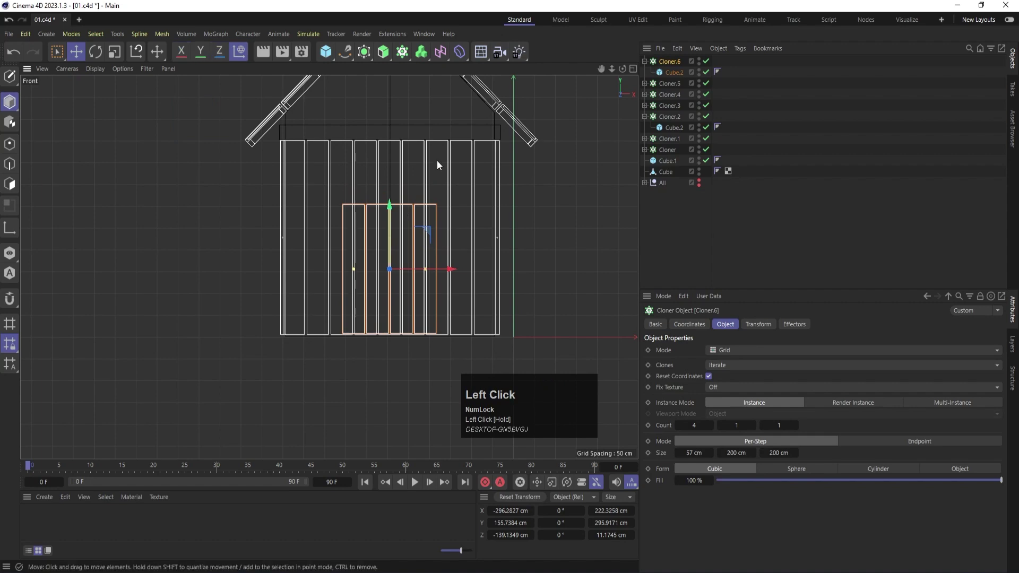
- Move the door Cloner back along Z until it sits against the front wall, at about Z 174 cm
{"action": "middle_click", "coordinate": [437, 160]}
{"action": "middle_click", "coordinate": [207, 188]}
{"action": "left_click_drag", "start_coordinate": [336, 283], "coordinate": [376, 266]}
{"action": "middle_click", "coordinate": [533, 159]}
{"action": "middle_click", "coordinate": [532, 172]}
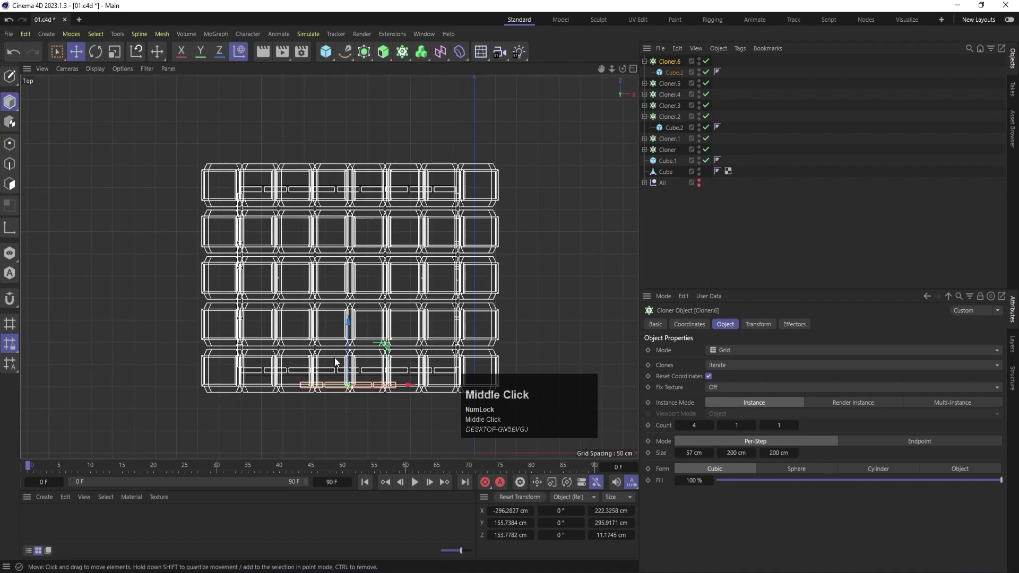
{"action": "scroll", "coordinate": [336, 390], "scroll_direction": "up", "scroll_amount": 3}
{"action": "middle_click", "coordinate": [396, 275]}
{"action": "middle_click", "coordinate": [201, 391]}
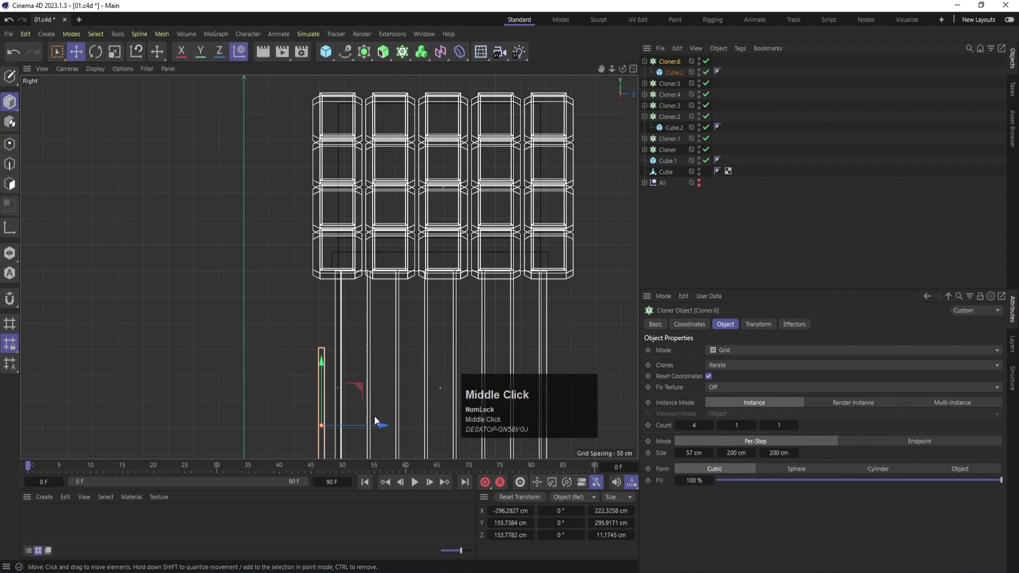
{"action": "left_click_drag", "start_coordinate": [383, 426], "coordinate": [388, 428]}
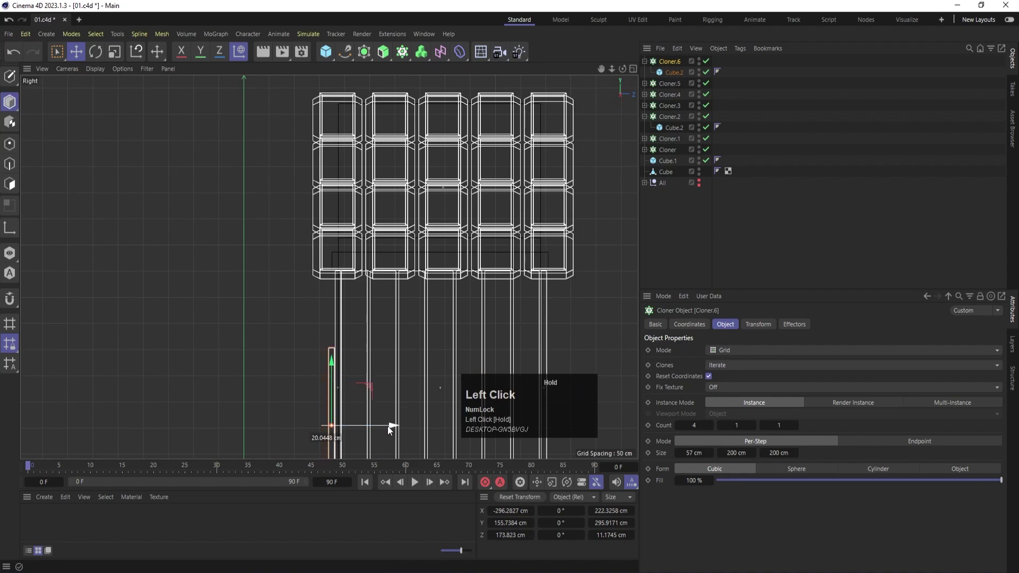
- Tighten the door boards' X spacing in the Cloner to about 52.5 cm so the gaps nearly close
{"action": "middle_click", "coordinate": [387, 426]}
{"action": "middle_click", "coordinate": [219, 209]}
{"action": "scroll", "coordinate": [336, 282], "scroll_direction": "up", "scroll_amount": 5}
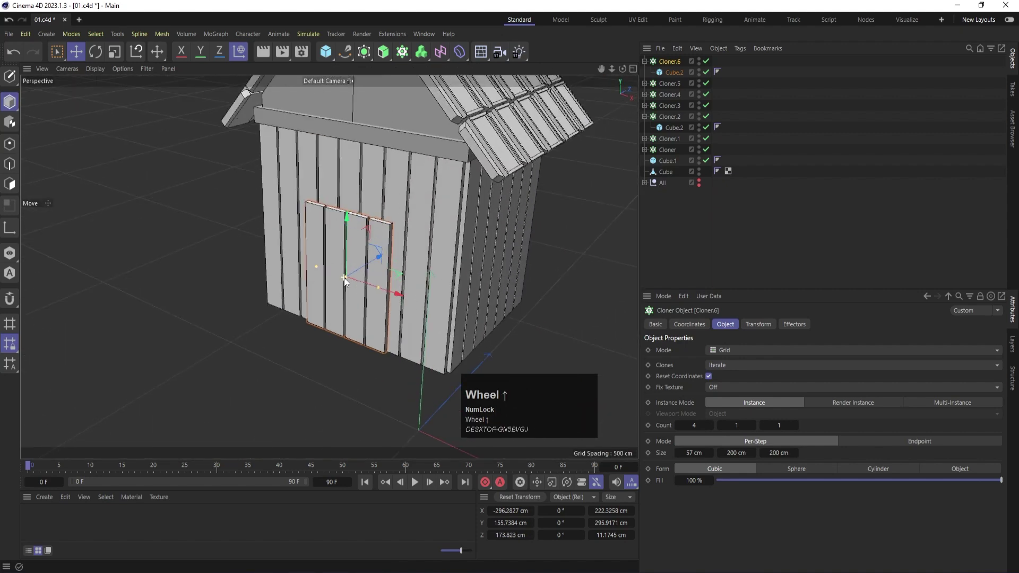
{"action": "scroll", "coordinate": [344, 280], "scroll_direction": "up", "scroll_amount": 2}
{"action": "left_click_drag", "start_coordinate": [344, 281], "coordinate": [291, 348], "text": "alt"}
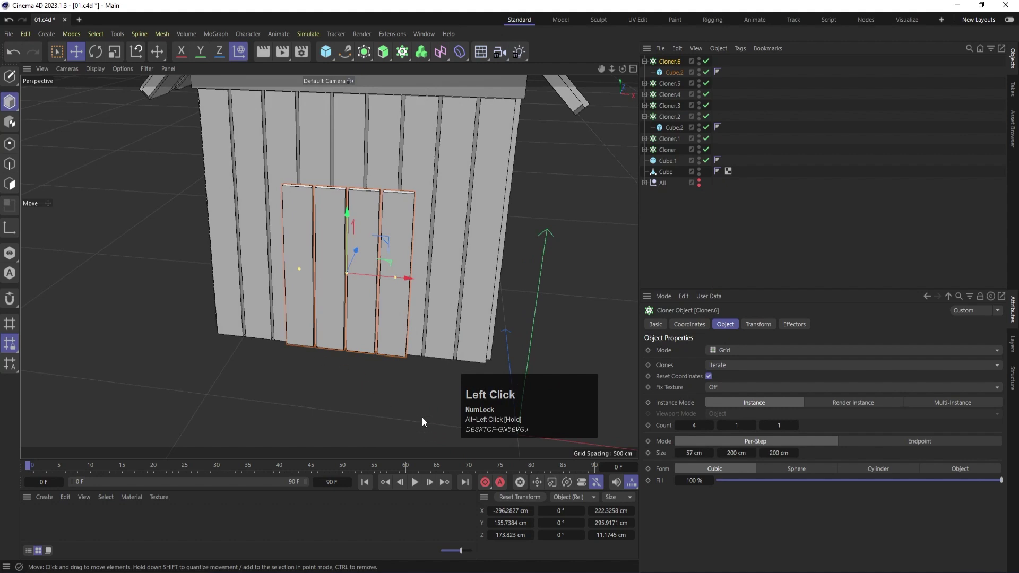
{"action": "left_click", "coordinate": [510, 524]}
{"action": "left_click", "coordinate": [394, 281]}
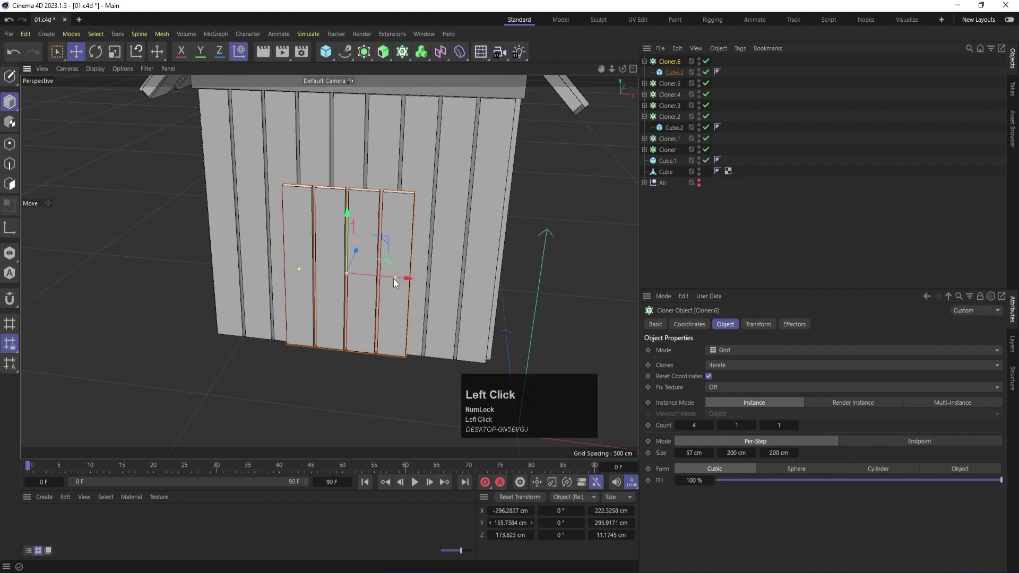
{"action": "left_click_drag", "start_coordinate": [393, 278], "coordinate": [391, 277]}
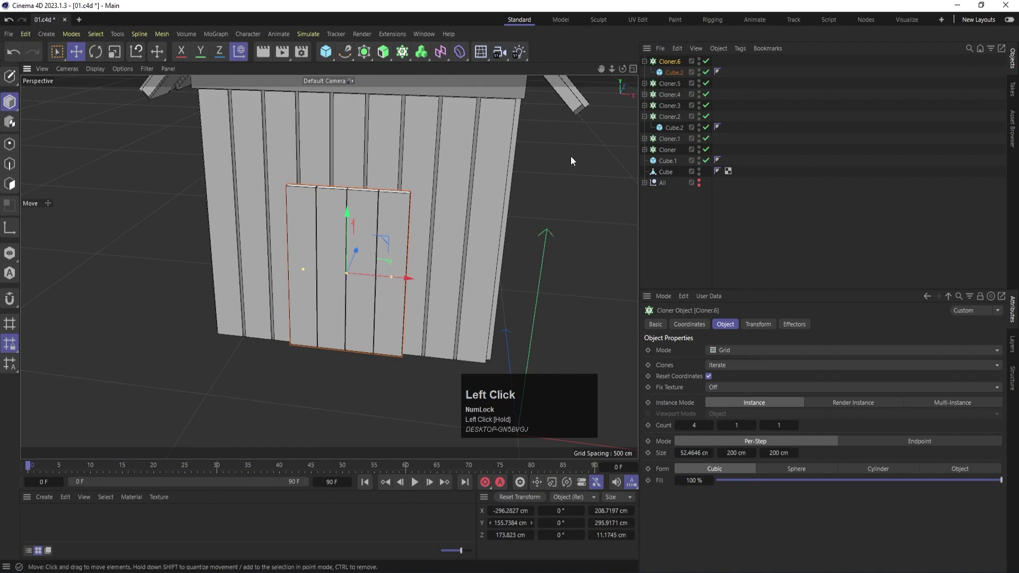
- Make the door Cloner editable and rename the resulting null Doar
{"action": "left_click", "coordinate": [657, 196]}
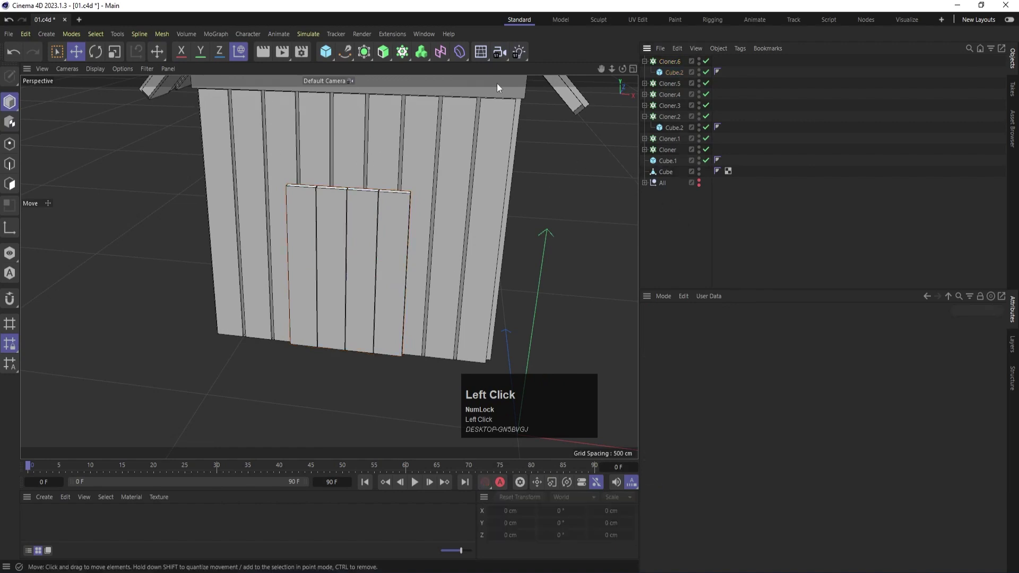
{"action": "left_click", "coordinate": [661, 72]}
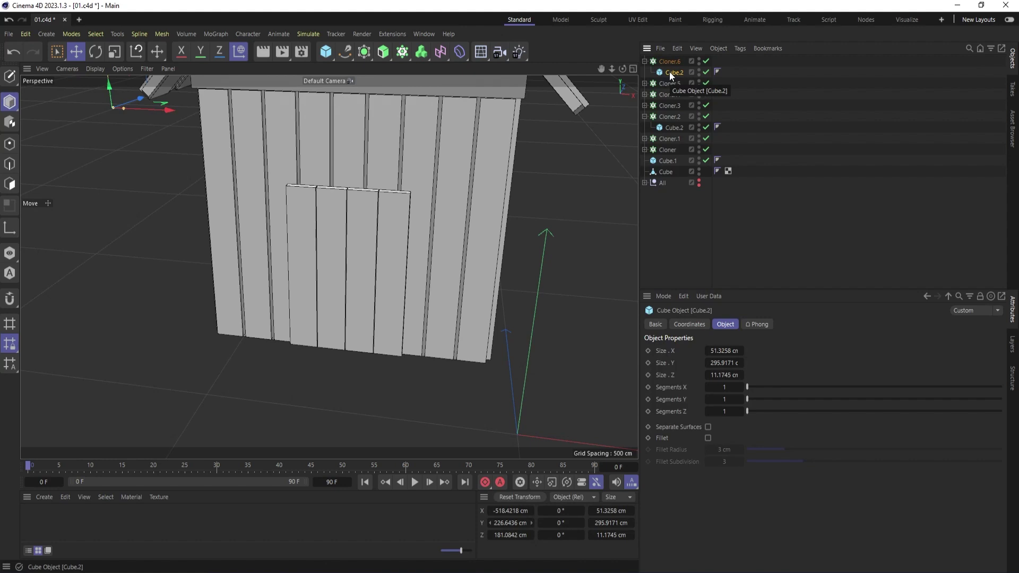
{"action": "left_click", "coordinate": [668, 62]}
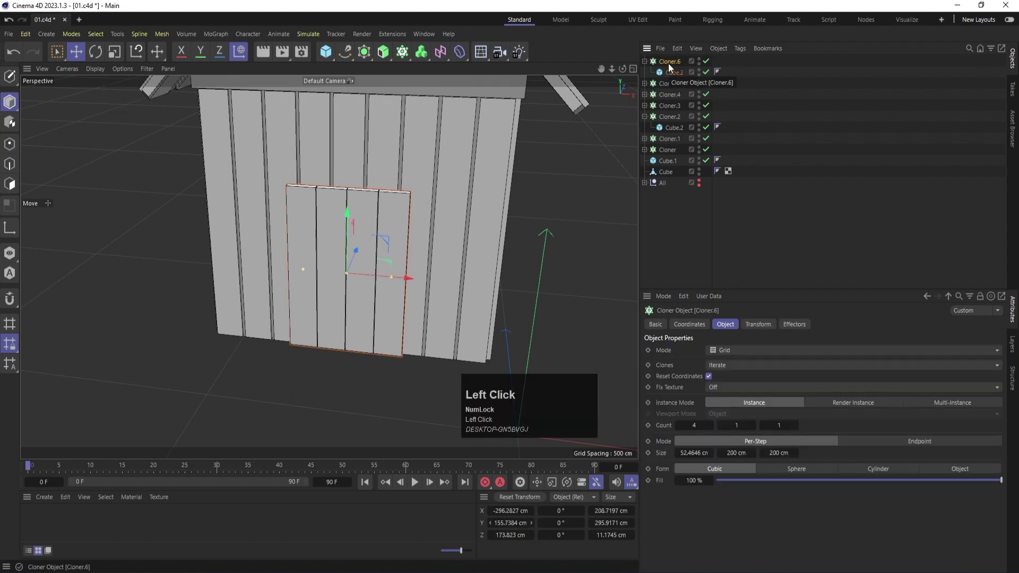
{"action": "key", "text": "c"}
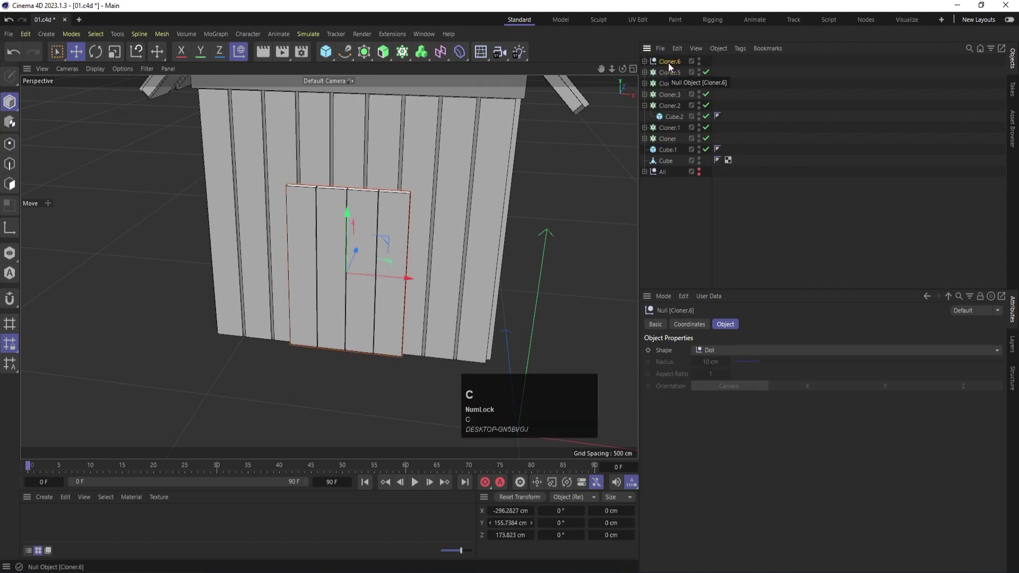
{"action": "double_click", "coordinate": [669, 61]}
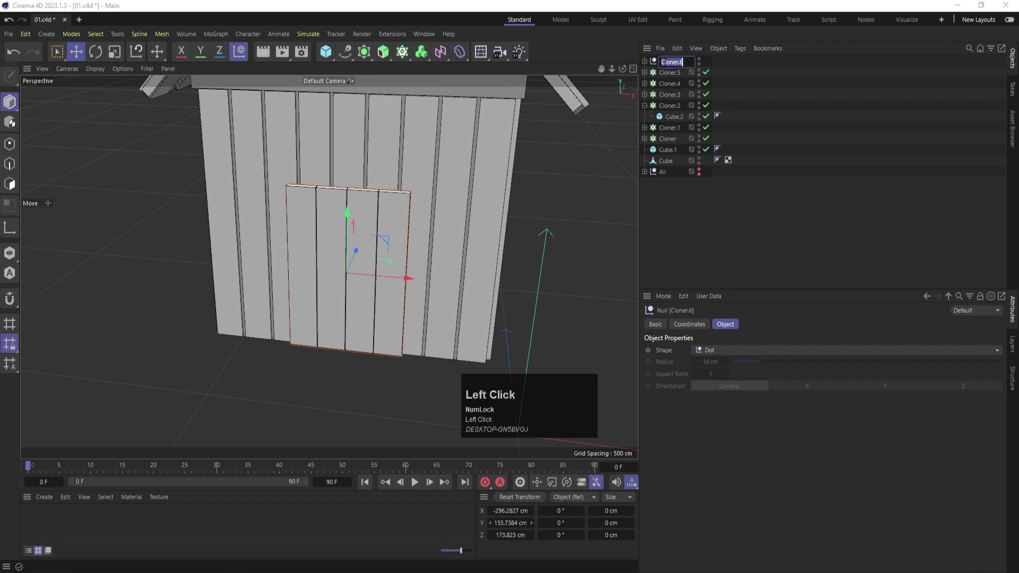
{"action": "type", "text": "Doo"}
{"action": "key", "text": "Return"}
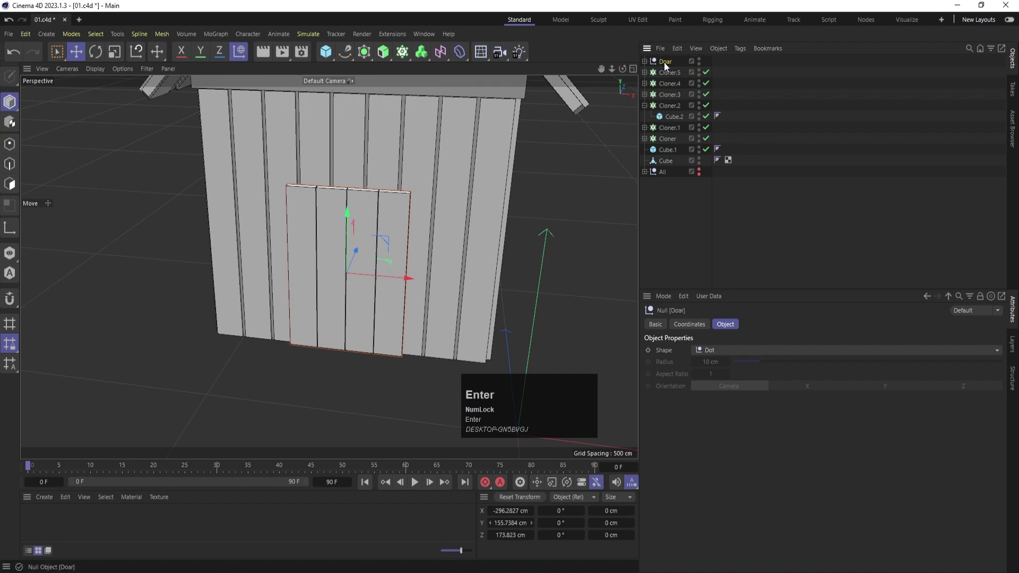
- Expand the door null and duplicate its first board, Cube.2 0, within the group
{"action": "left_click", "coordinate": [645, 61]}
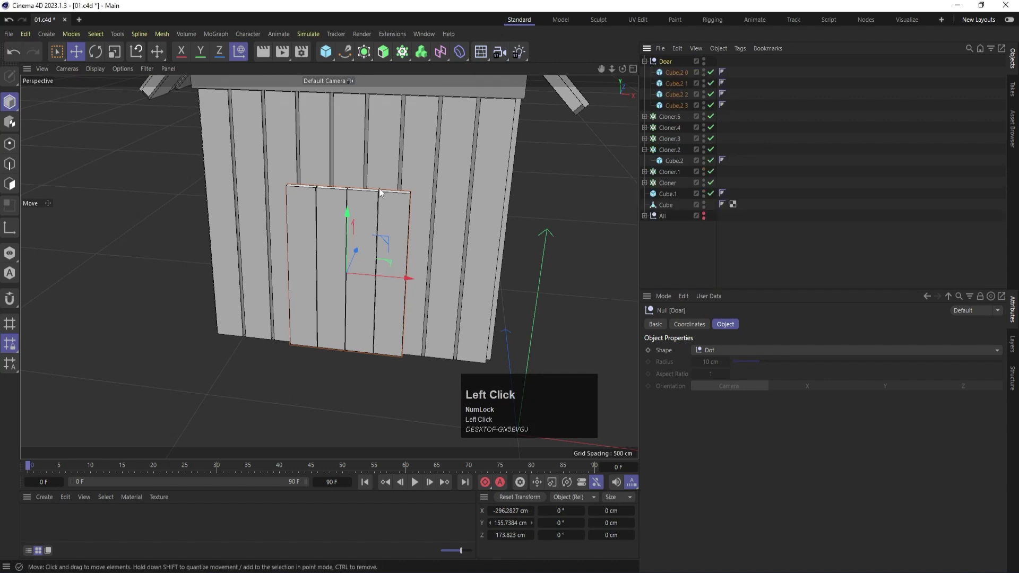
{"action": "left_click", "coordinate": [675, 73]}
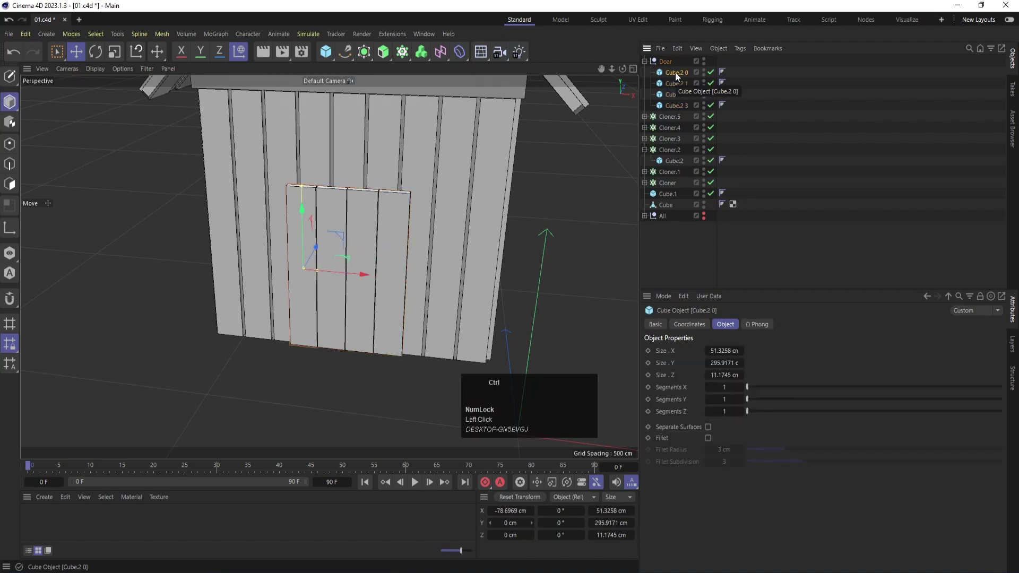
{"action": "left_click_drag", "start_coordinate": [676, 73], "coordinate": [670, 68], "text": "ctrl"}
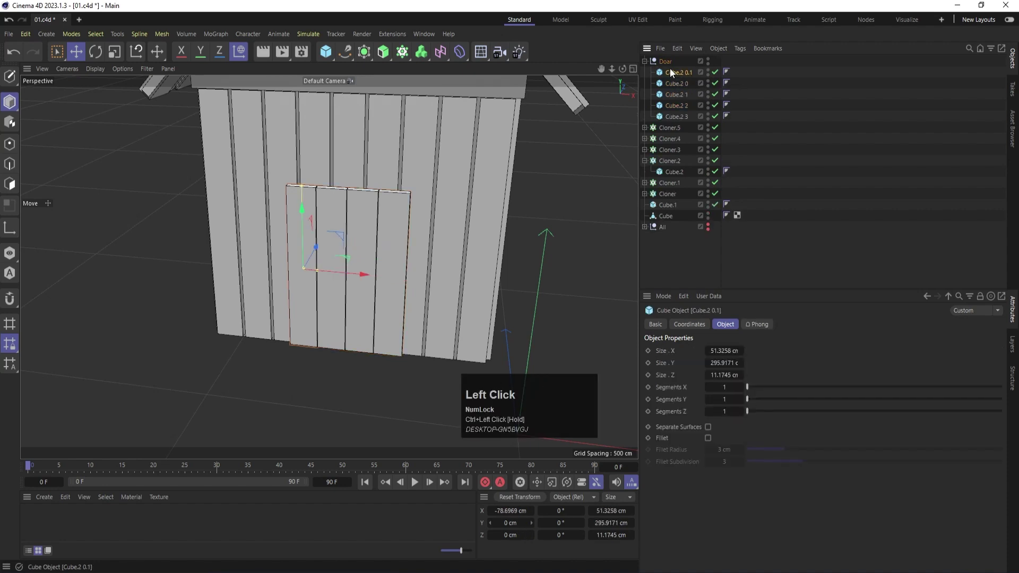
- Set the duplicated door board's bank rotation to -90° so it lies horizontally
{"action": "left_click", "coordinate": [682, 323]}
{"action": "left_click_drag", "start_coordinate": [763, 376], "coordinate": [763, 390]}
{"action": "key", "text": "ctrl+z"}
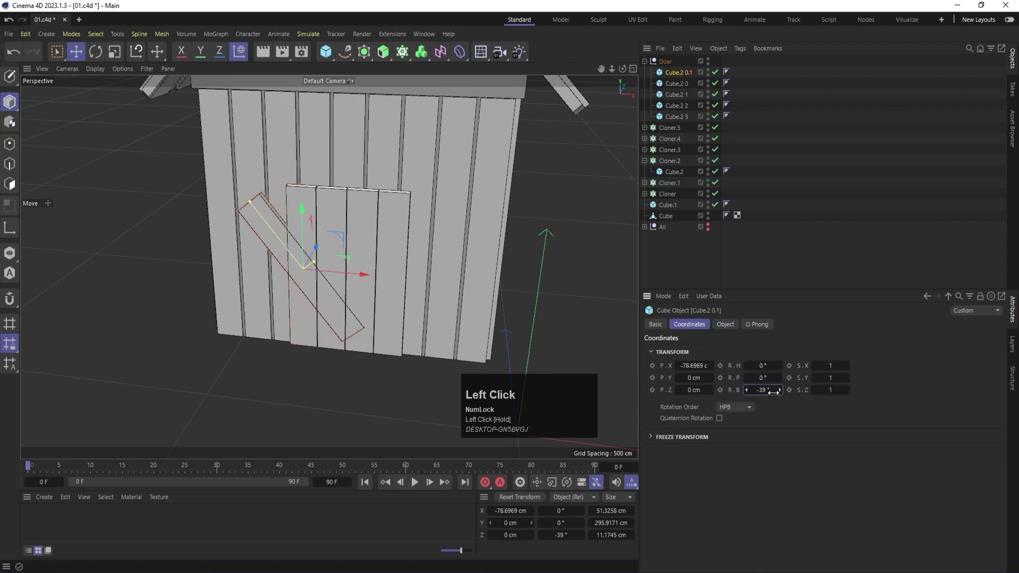
{"action": "type", "text": "-"}
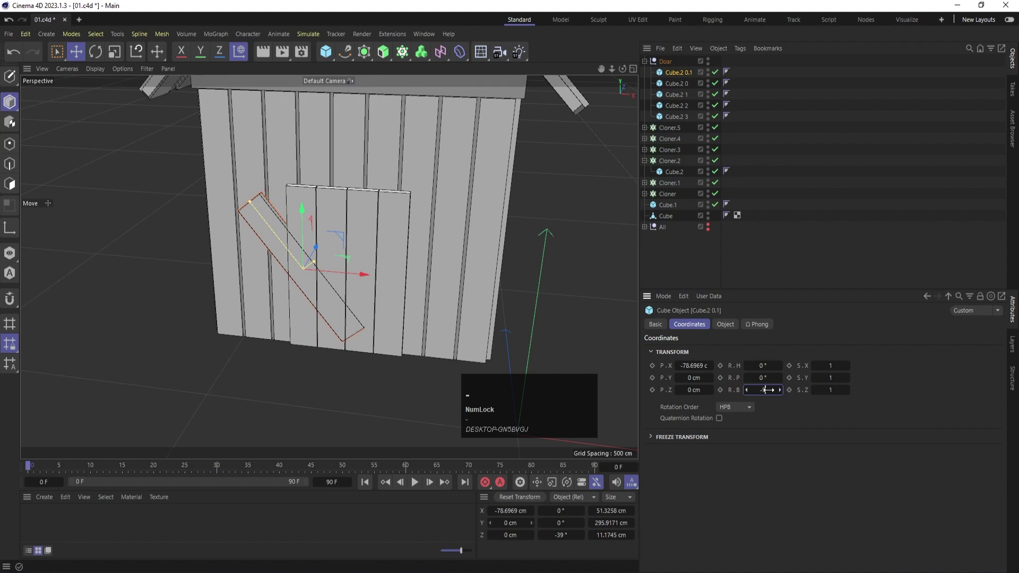
{"action": "type", "text": "90"}
{"action": "key", "text": "Return"}
{"action": "middle_click", "coordinate": [383, 325]}
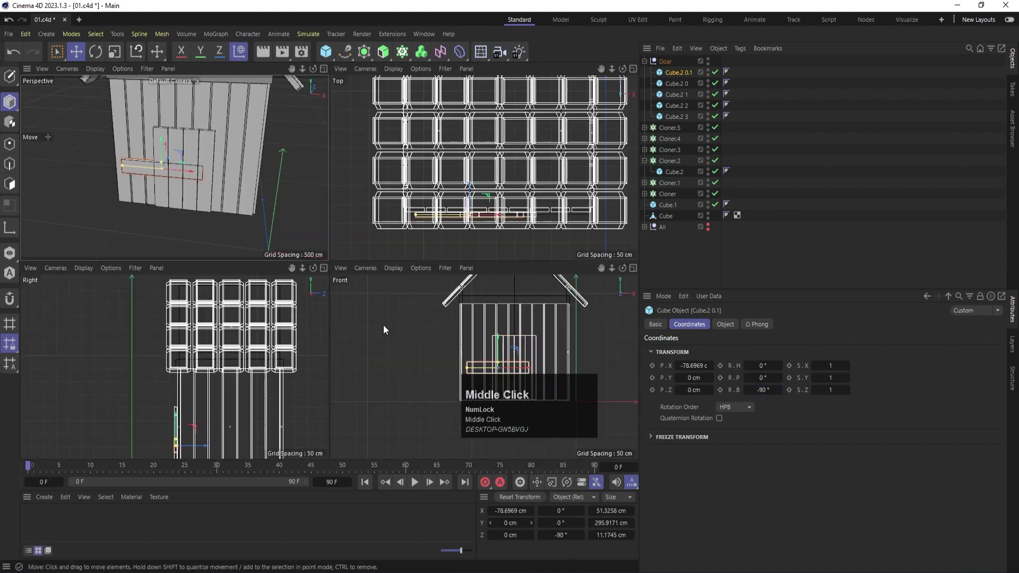
- Slim the horizontal crosspiece to about 25.6 cm and move it up to the door's upper part, at about Y 115.9 cm
{"action": "middle_click", "coordinate": [479, 336]}
{"action": "scroll", "coordinate": [399, 236], "scroll_direction": "up", "scroll_amount": 3}
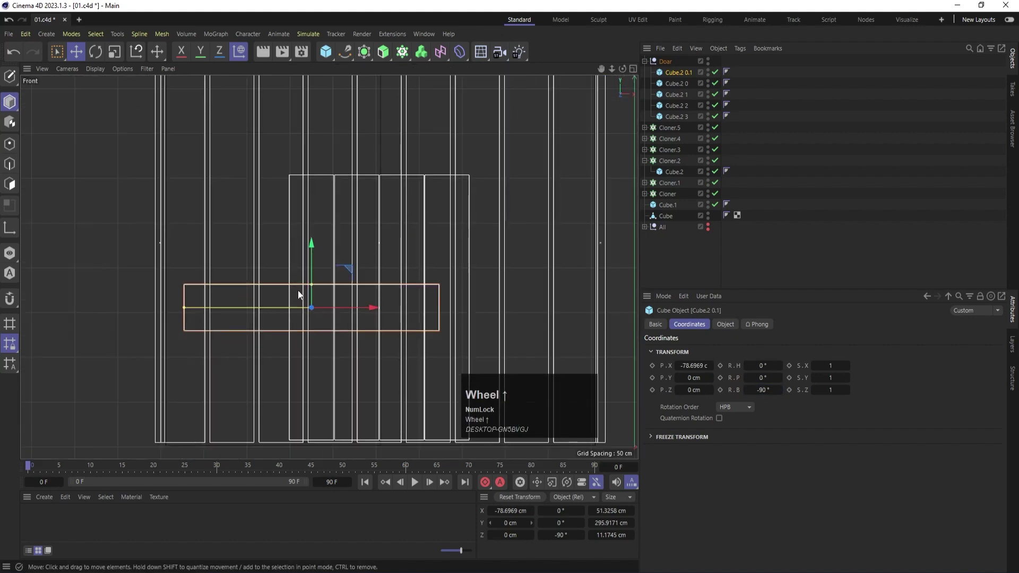
{"action": "left_click_drag", "start_coordinate": [310, 285], "coordinate": [314, 297]}
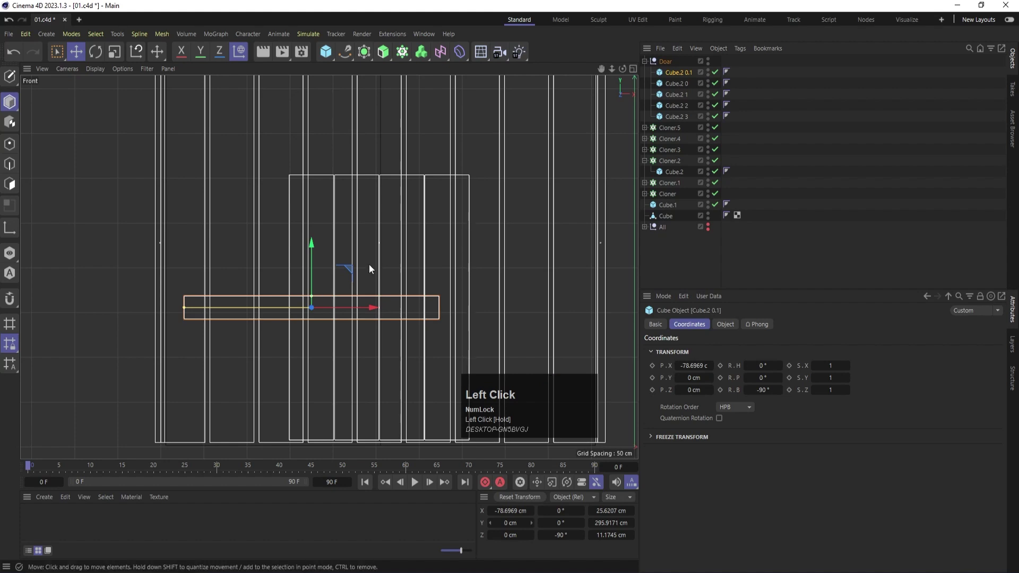
{"action": "left_click_drag", "start_coordinate": [348, 269], "coordinate": [413, 166]}
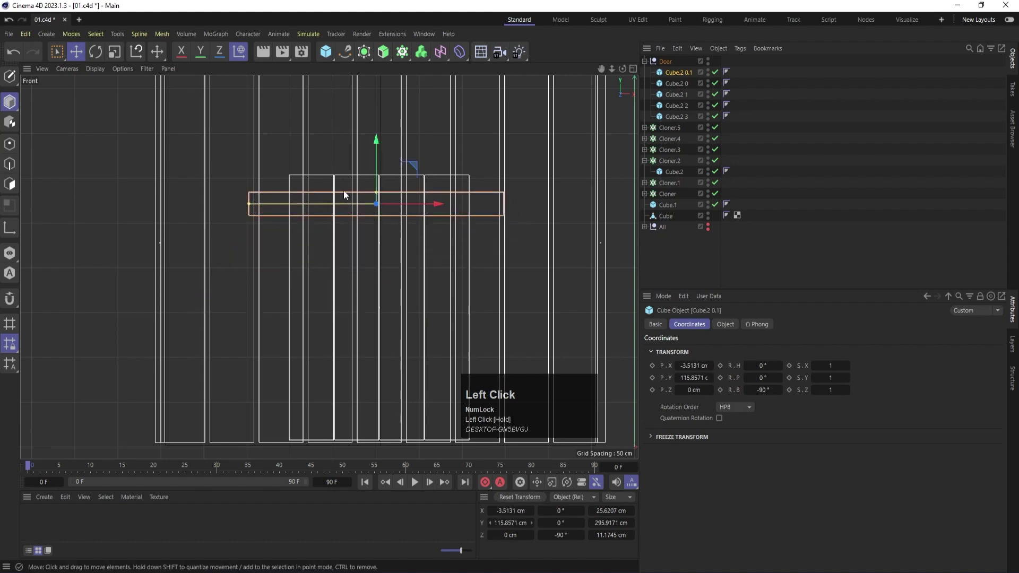
- Shorten the crosspiece to about 218 cm, centre it across the door, and copy it down to about Y -114.6 cm
{"action": "left_click_drag", "start_coordinate": [251, 209], "coordinate": [287, 208]}
{"action": "left_click_drag", "start_coordinate": [436, 207], "coordinate": [440, 206]}
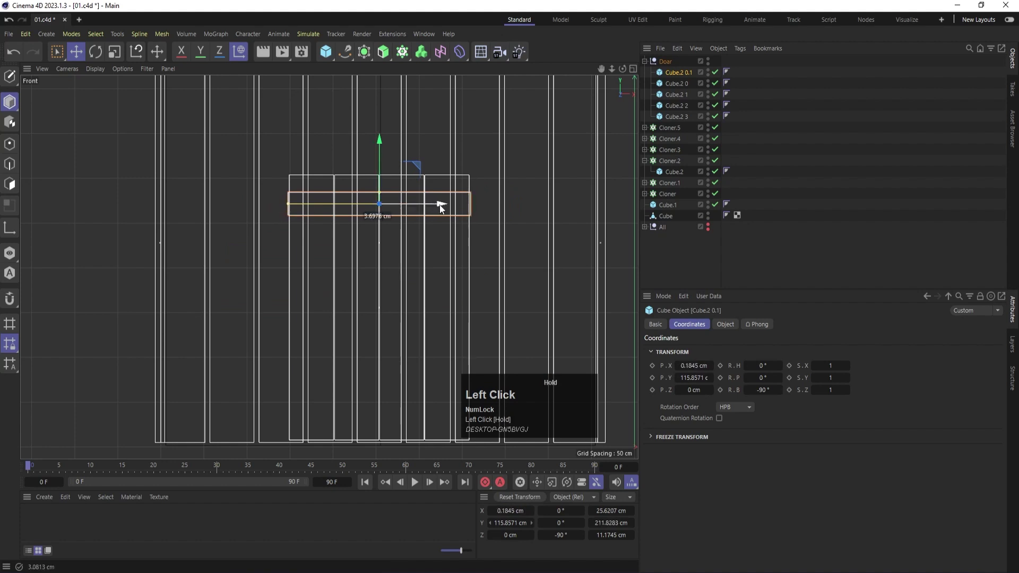
{"action": "left_click_drag", "start_coordinate": [291, 204], "coordinate": [285, 203]}
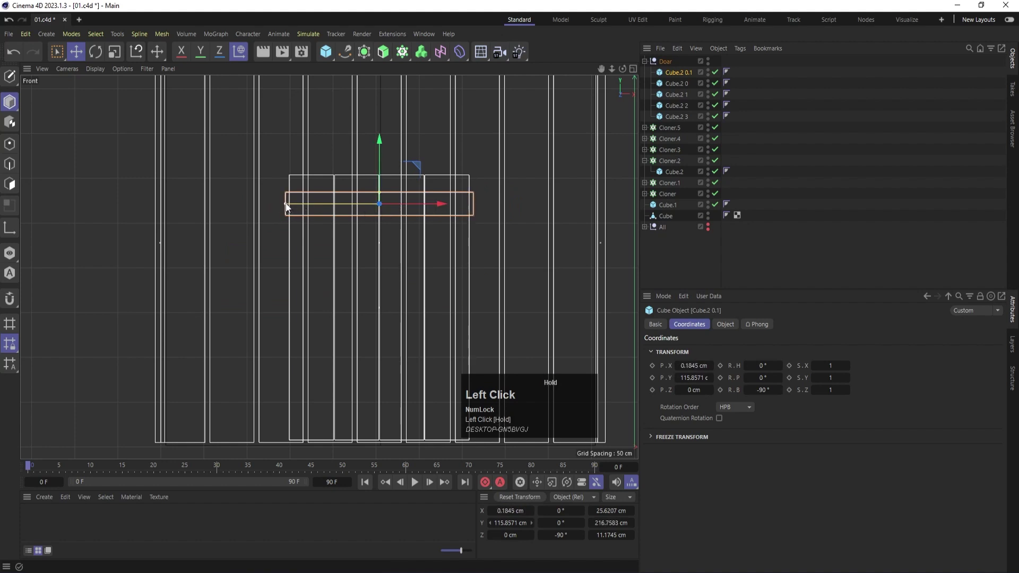
{"action": "left_click_drag", "start_coordinate": [381, 140], "coordinate": [408, 345], "text": "ctrl"}
- Thicken both door crosspieces together to a Z size of about 21.17 cm
{"action": "middle_click", "coordinate": [461, 230]}
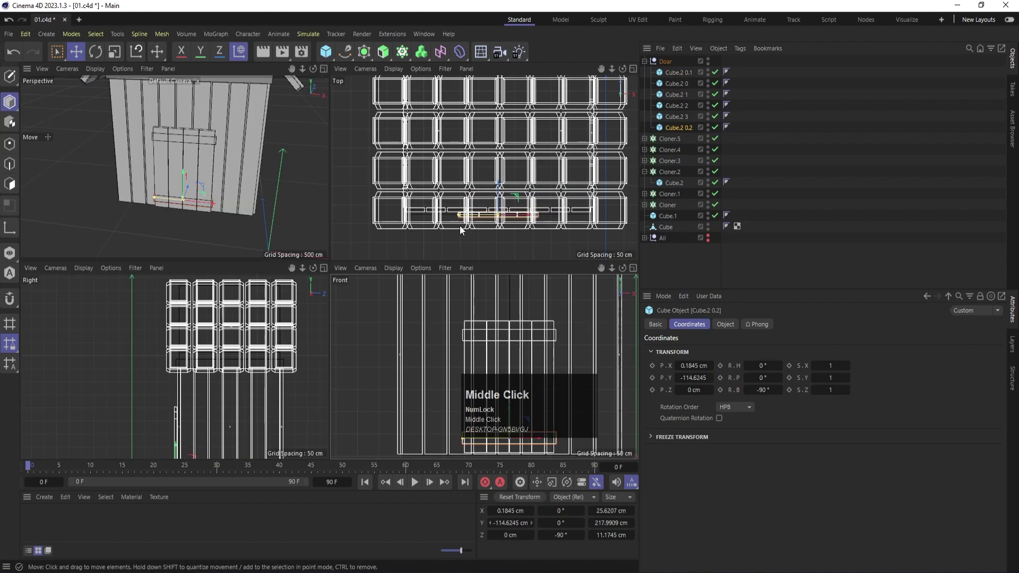
{"action": "middle_click", "coordinate": [255, 350]}
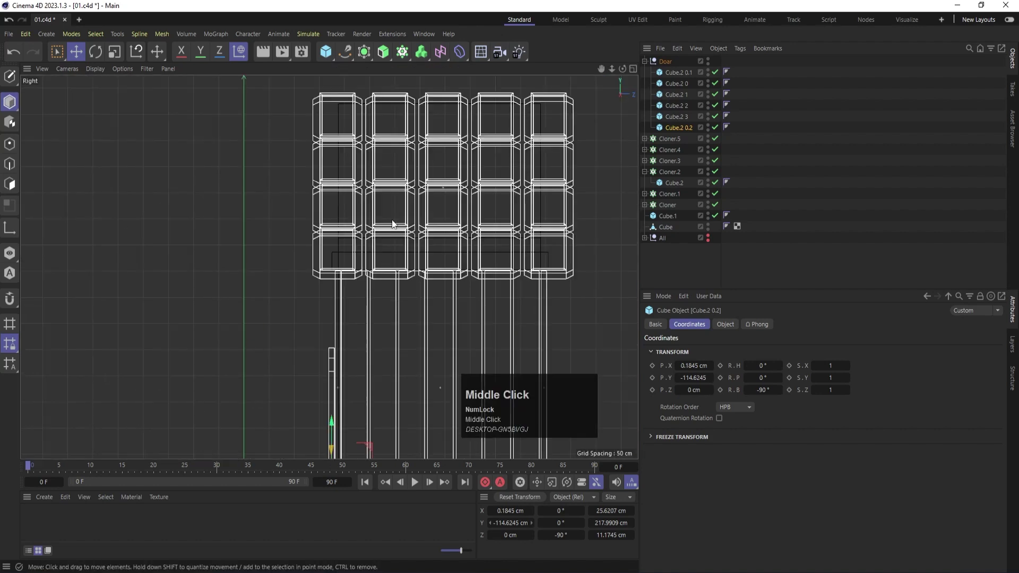
{"action": "left_click", "coordinate": [677, 117], "text": "ctrl"}
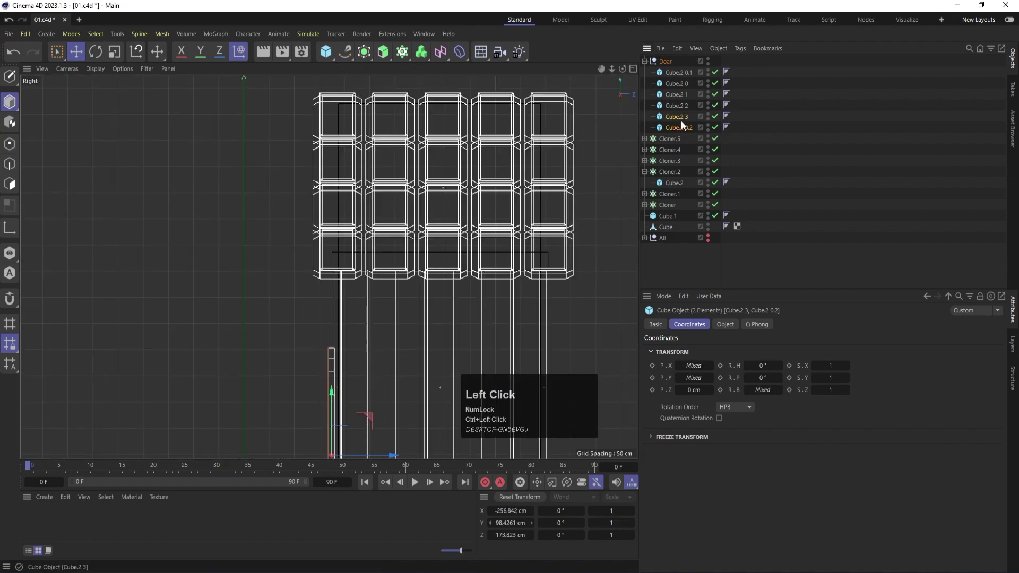
{"action": "left_click", "coordinate": [678, 128]}
{"action": "left_click", "coordinate": [683, 72], "text": "ctrl"}
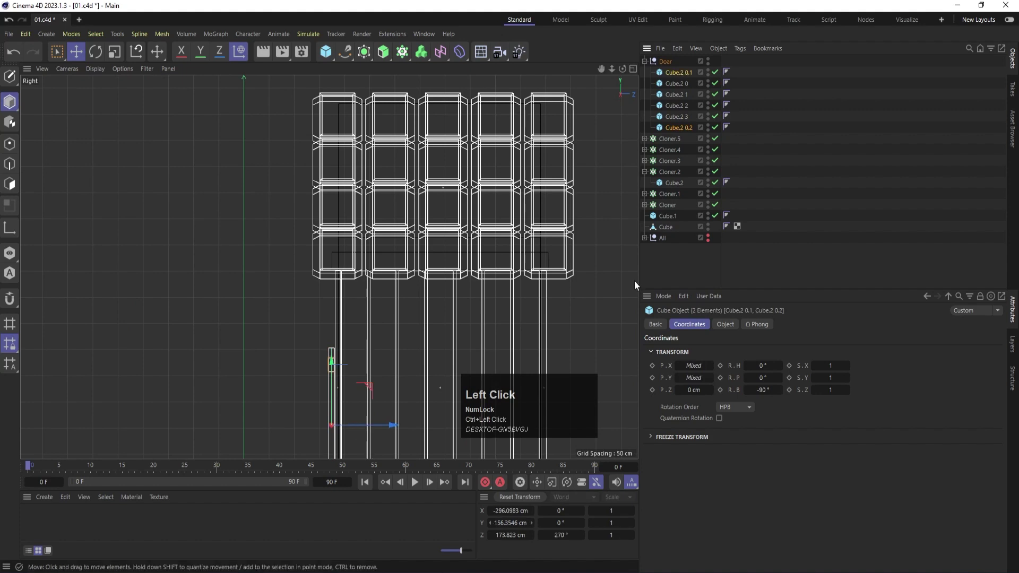
{"action": "scroll", "coordinate": [369, 366], "scroll_direction": "up", "scroll_amount": 3}
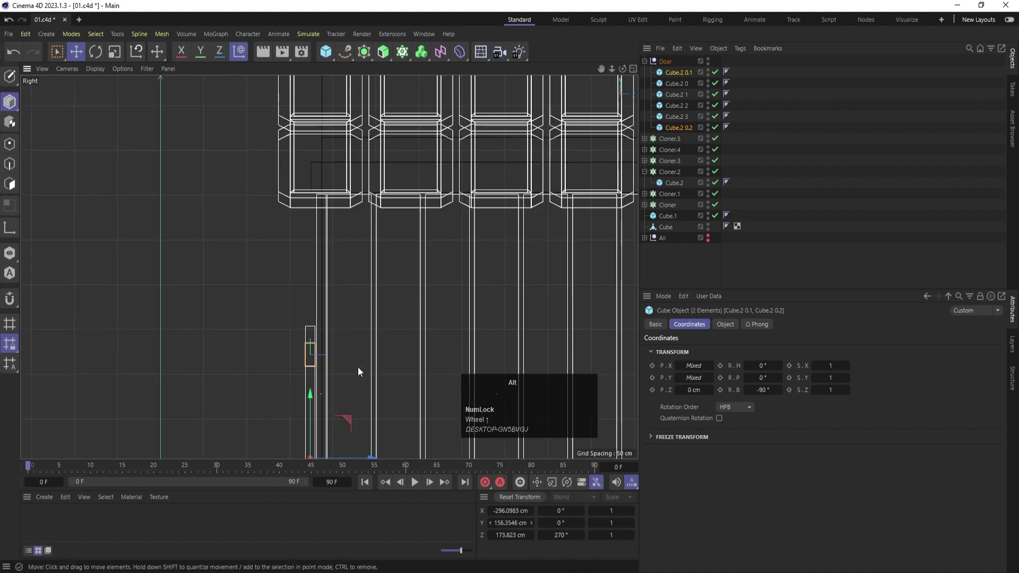
{"action": "middle_click_drag", "start_coordinate": [358, 367], "coordinate": [403, 253]}
{"action": "left_click", "coordinate": [725, 324]}
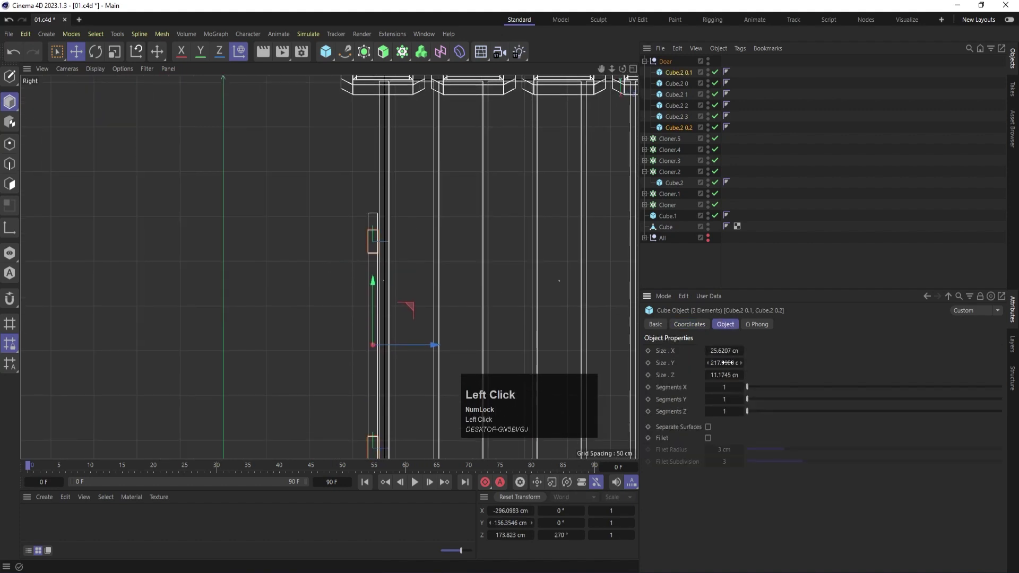
{"action": "left_click_drag", "start_coordinate": [717, 350], "coordinate": [720, 374]}
{"action": "key", "text": "ctrl+z"}
{"action": "middle_click", "coordinate": [425, 226]}
{"action": "middle_click", "coordinate": [264, 209]}
{"action": "left_click_drag", "start_coordinate": [264, 209], "coordinate": [384, 288], "text": "alt"}
{"action": "scroll", "coordinate": [378, 313], "scroll_direction": "up", "scroll_amount": 3}
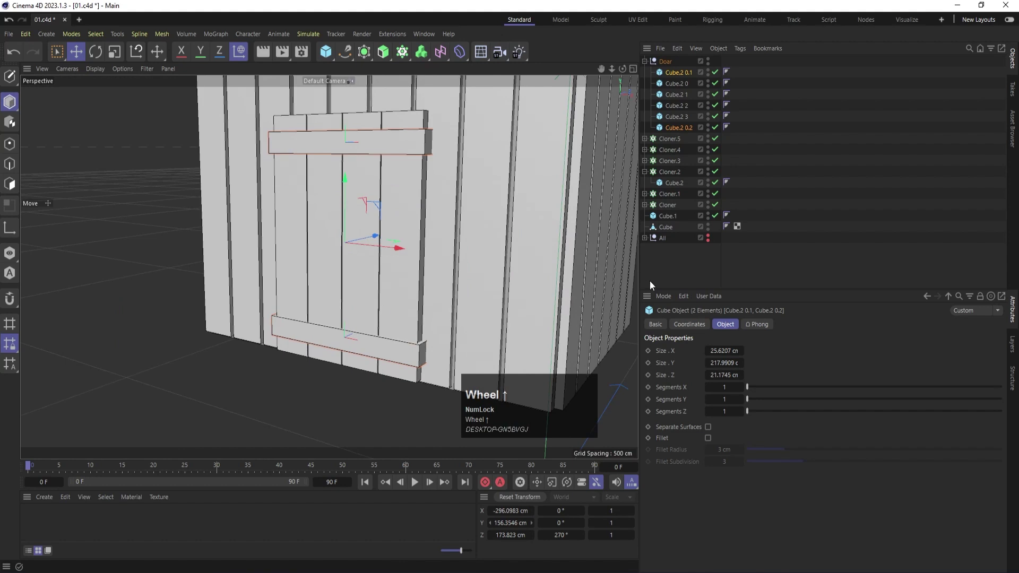
{"action": "left_click", "coordinate": [683, 263]}
- Copy the upper crosspiece and shrink it into a handle about 58.5 cm long and 14 cm wide on the door's right side
{"action": "left_click", "coordinate": [670, 73]}
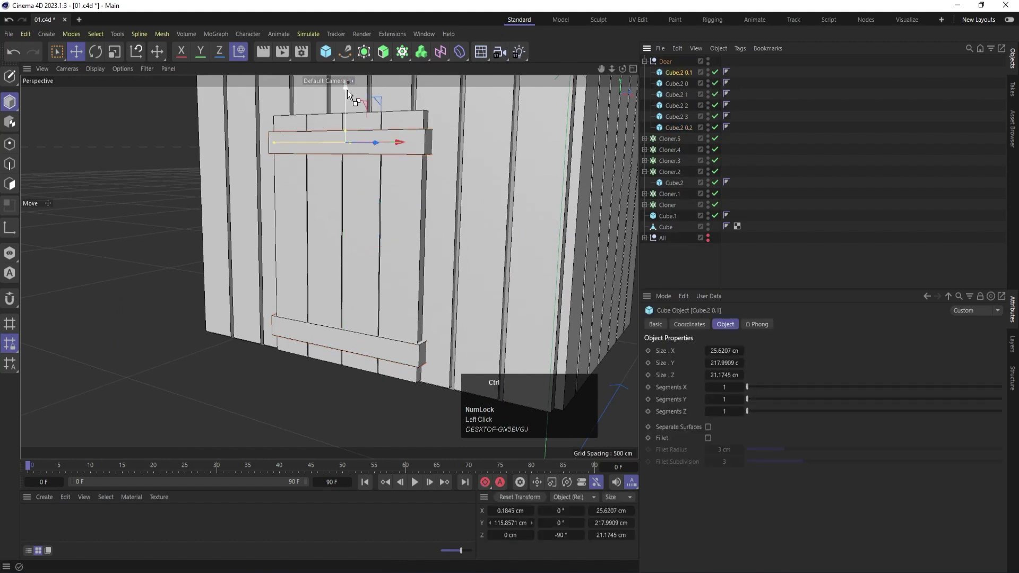
{"action": "left_click_drag", "start_coordinate": [347, 90], "coordinate": [355, 195], "text": "ctrl"}
{"action": "left_click_drag", "start_coordinate": [275, 241], "coordinate": [401, 295]}
{"action": "left_click", "coordinate": [682, 269]}
{"action": "left_click", "coordinate": [390, 257]}
{"action": "left_click_drag", "start_coordinate": [438, 228], "coordinate": [437, 228]}
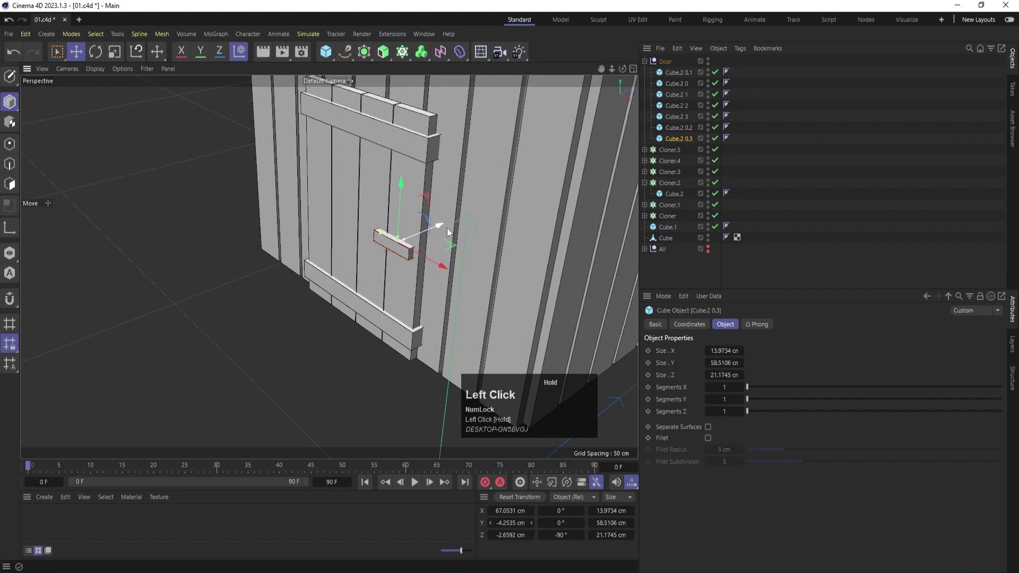
{"action": "left_click", "coordinate": [699, 260]}
{"action": "scroll", "coordinate": [432, 269], "scroll_direction": "down", "scroll_amount": 3}
{"action": "left_click", "coordinate": [645, 61]}
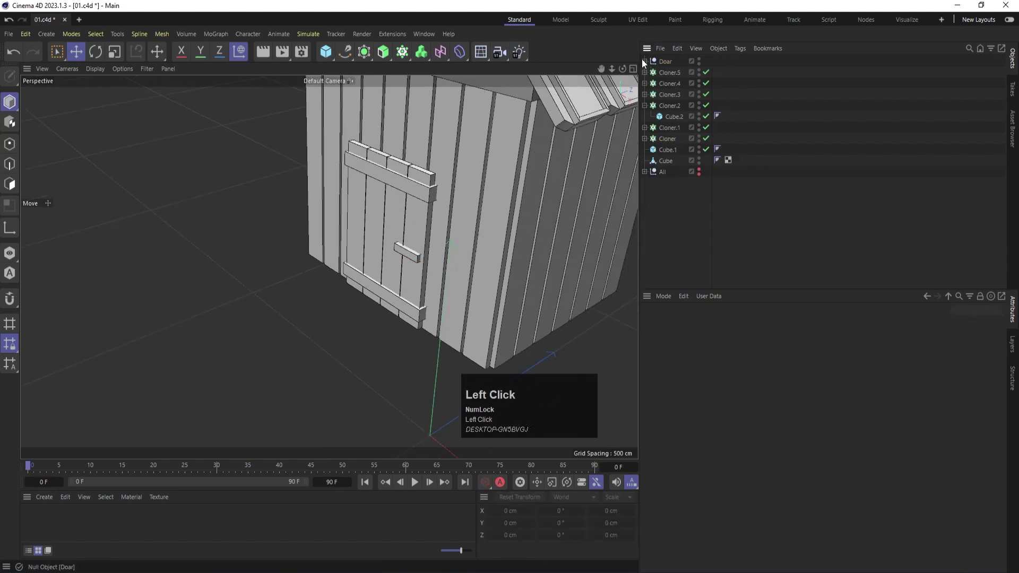
- Group the four wall cloners, Cloner.2 to Cloner.5, into a null and name it Wall
{"action": "left_click_drag", "start_coordinate": [281, 318], "coordinate": [342, 297], "text": "alt"}
{"action": "left_click", "coordinate": [453, 202]}
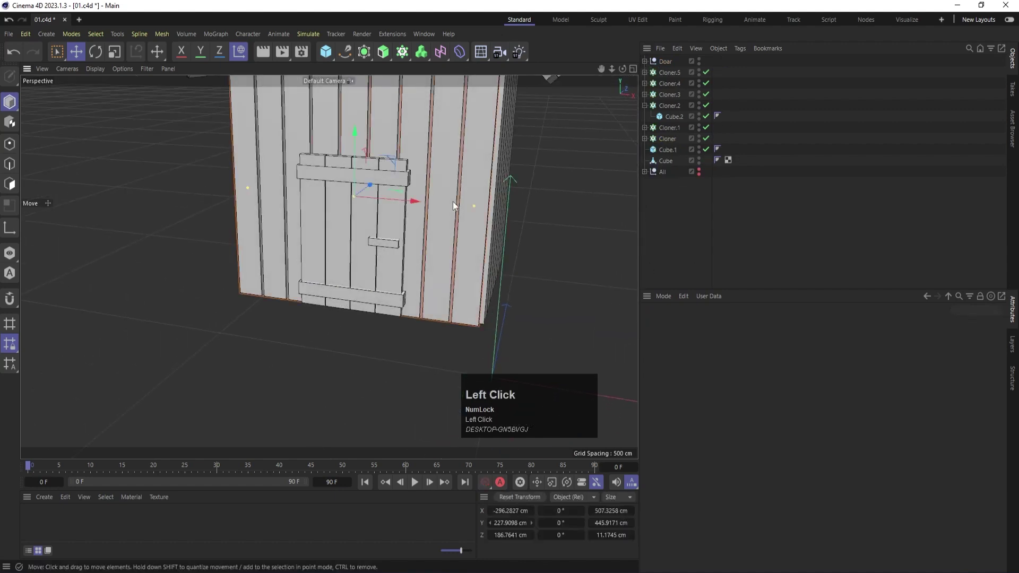
{"action": "middle_click_drag", "start_coordinate": [566, 142], "coordinate": [412, 257], "text": "alt"}
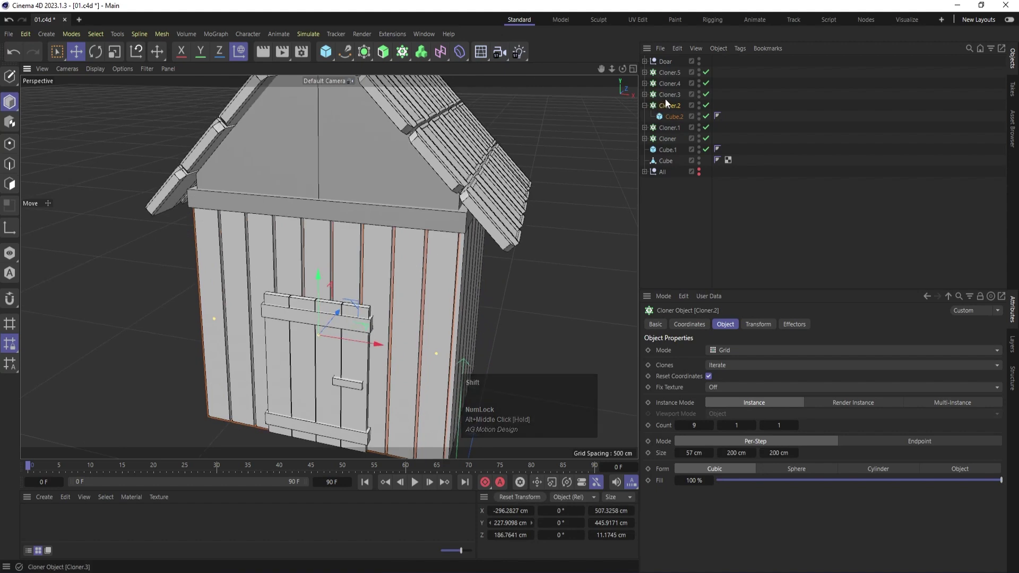
{"action": "left_click", "coordinate": [665, 84], "text": "shift"}
{"action": "left_click", "coordinate": [662, 71], "text": "shift"}
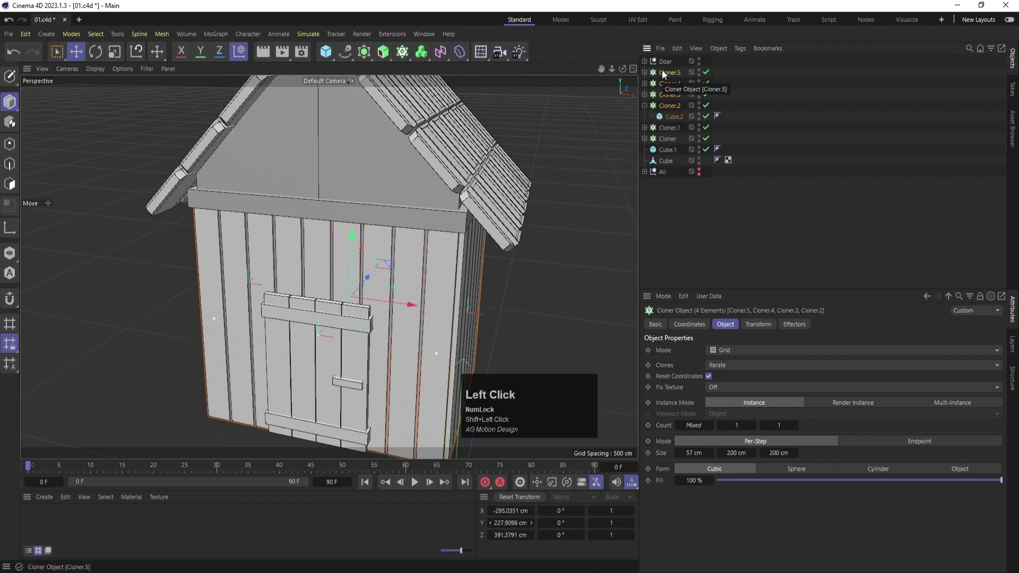
{"action": "key", "text": "alt+g"}
{"action": "double_click", "coordinate": [662, 71]}
{"action": "type", "text": "Wall"}
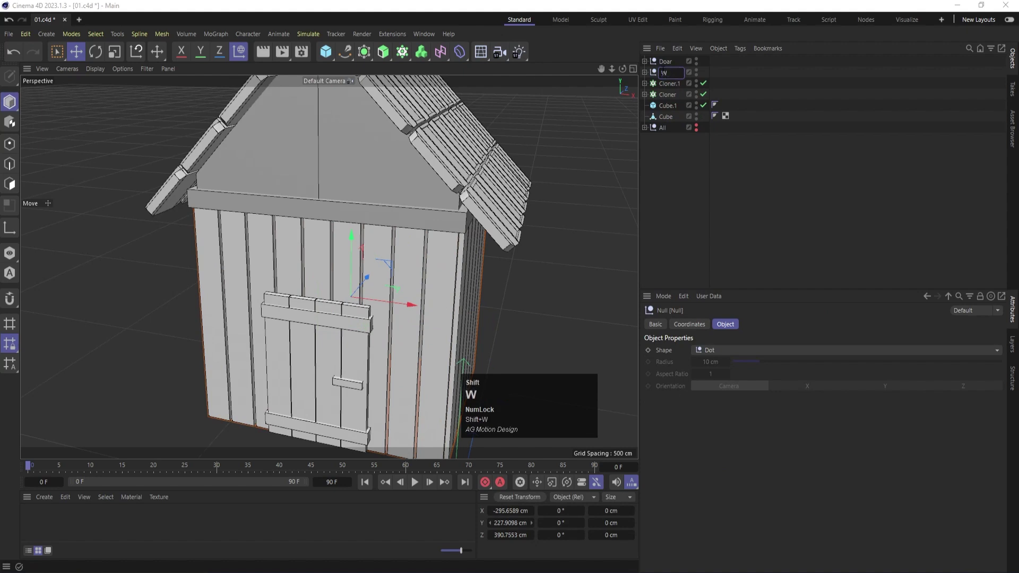
{"action": "key", "text": "Return"}
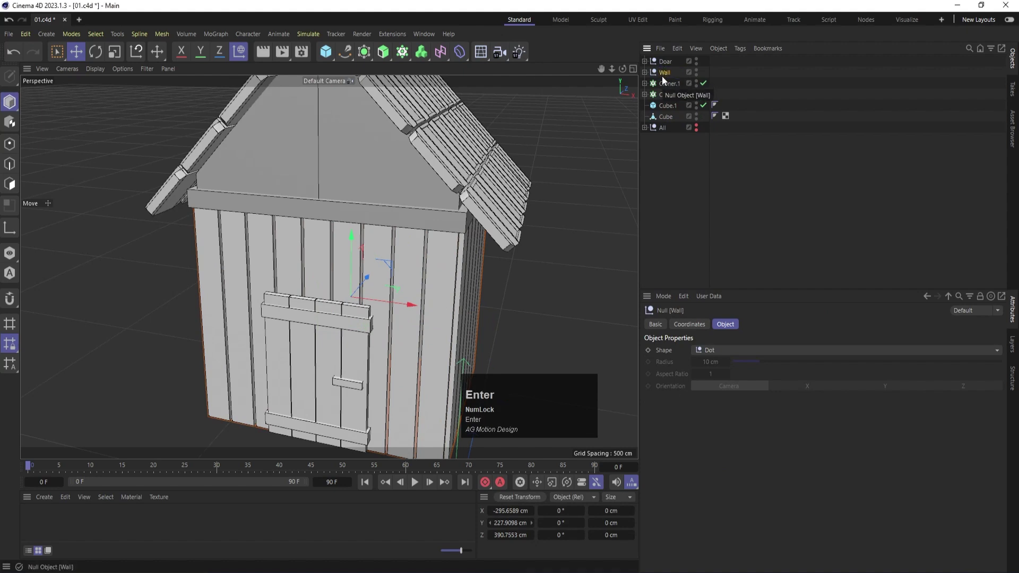
- Group the two roof tile cloners, Cloner and Cloner.1, into a null and name it Roof
{"action": "left_click", "coordinate": [663, 94]}
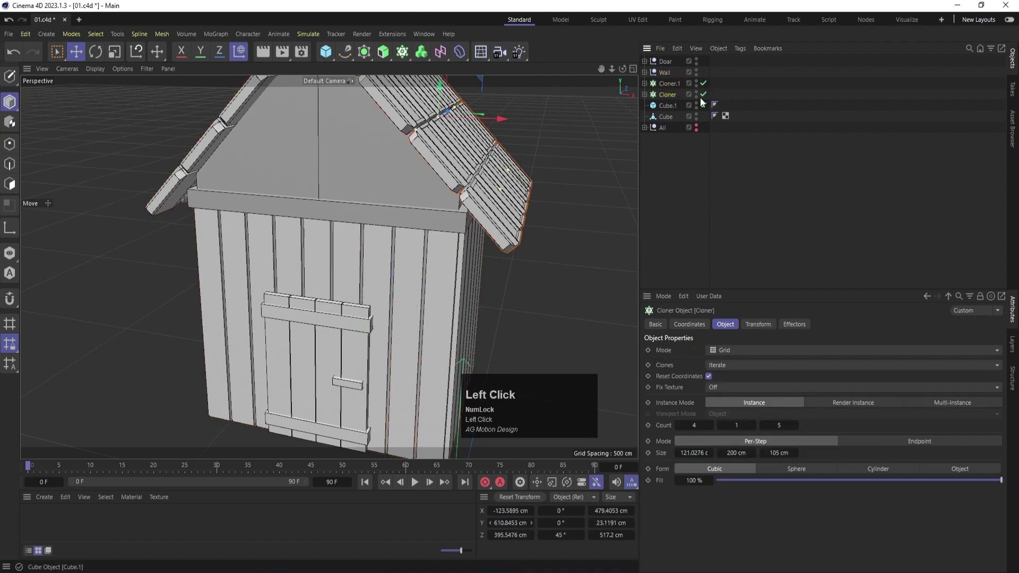
{"action": "left_click", "coordinate": [672, 83], "text": "shift"}
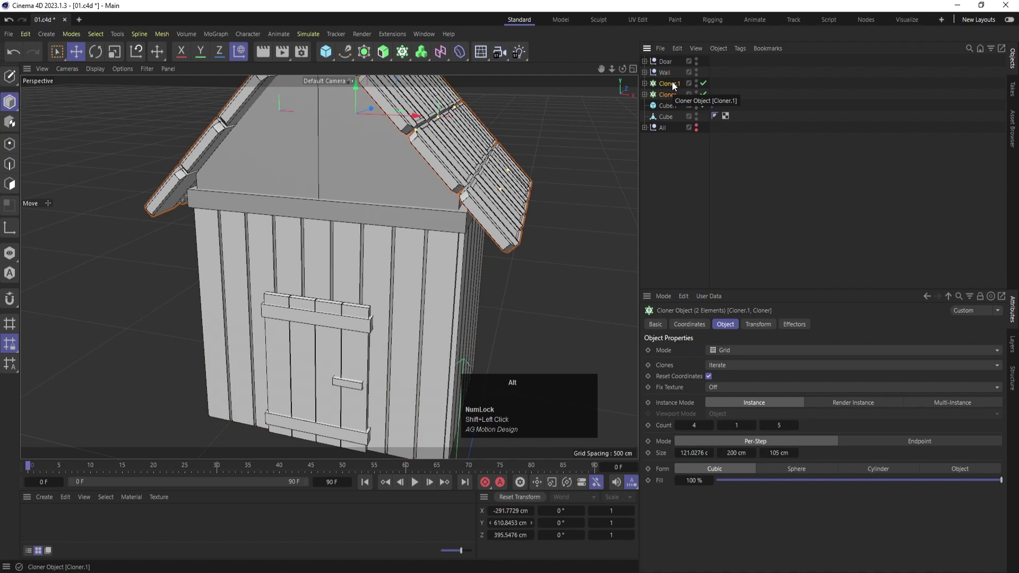
{"action": "key", "text": "alt+g"}
{"action": "double_click", "coordinate": [665, 83]}
{"action": "type", "text": "R"}
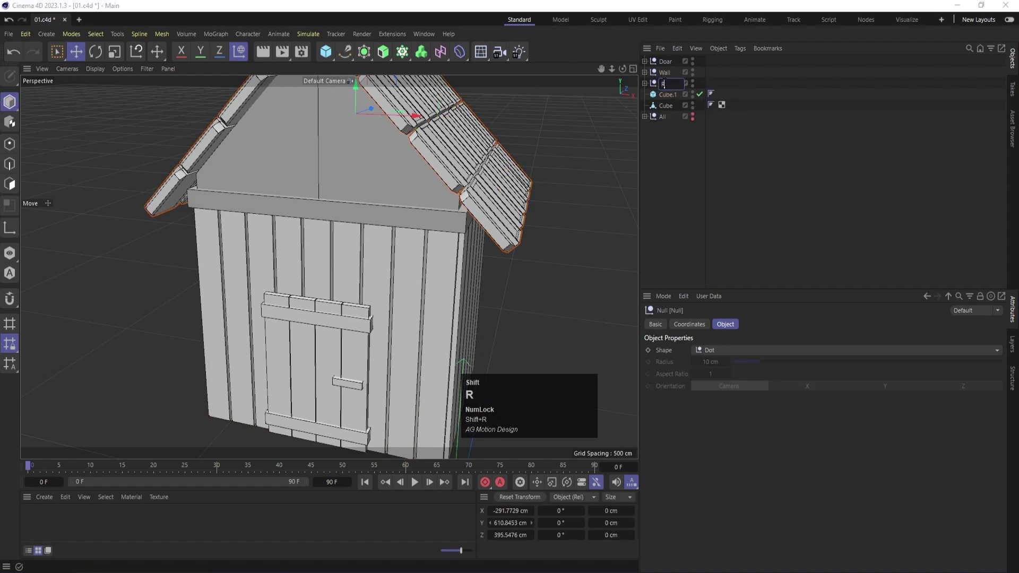
{"action": "type", "text": "oof"}
{"action": "key", "text": "Return"}
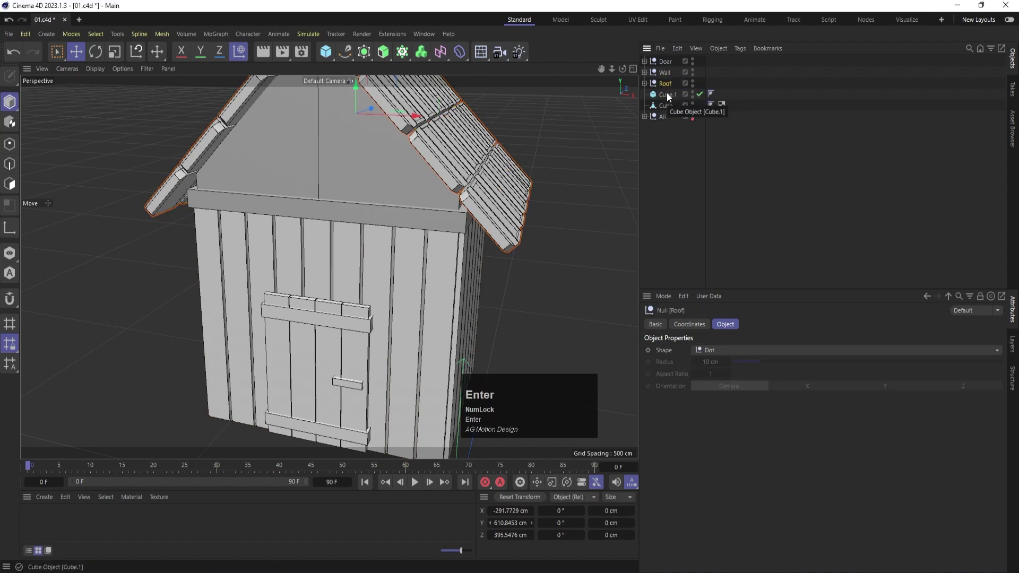
- Rename the beam object Cube.1 as Extra and the house body Cube as Base
{"action": "left_click", "coordinate": [667, 94]}
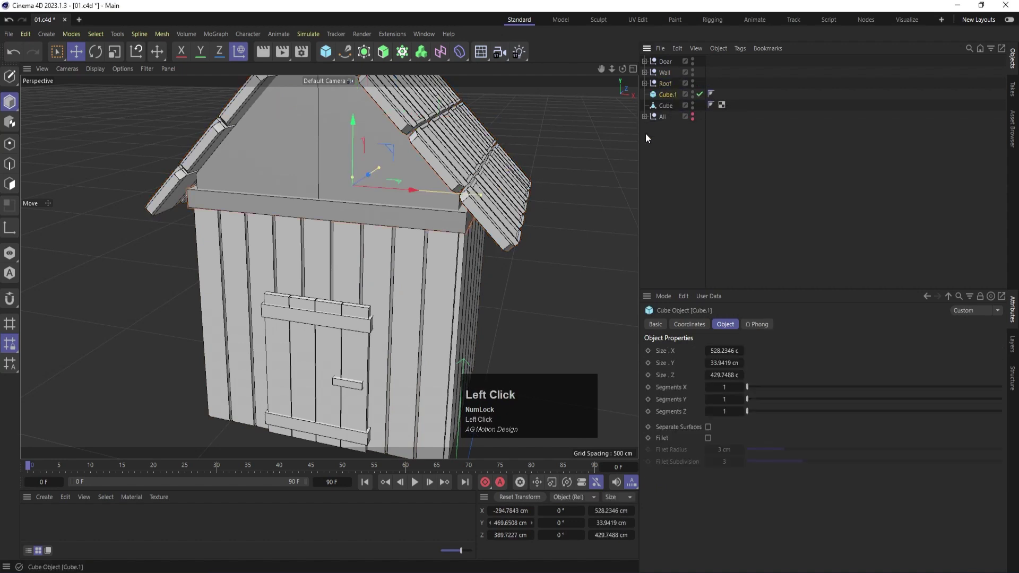
{"action": "double_click", "coordinate": [668, 96]}
{"action": "type", "text": "Extra"}
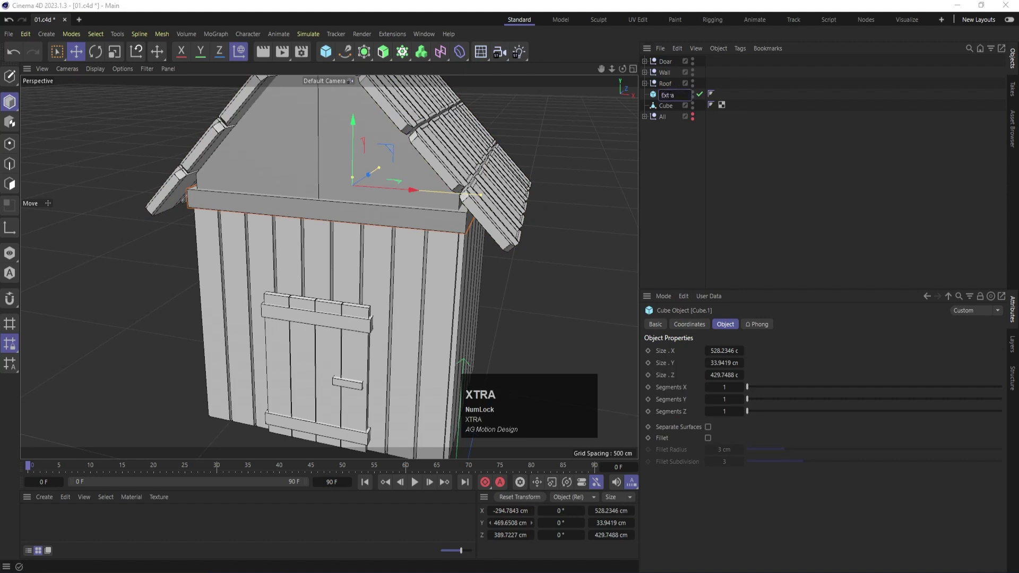
{"action": "key", "text": "Return"}
{"action": "double_click", "coordinate": [666, 105]}
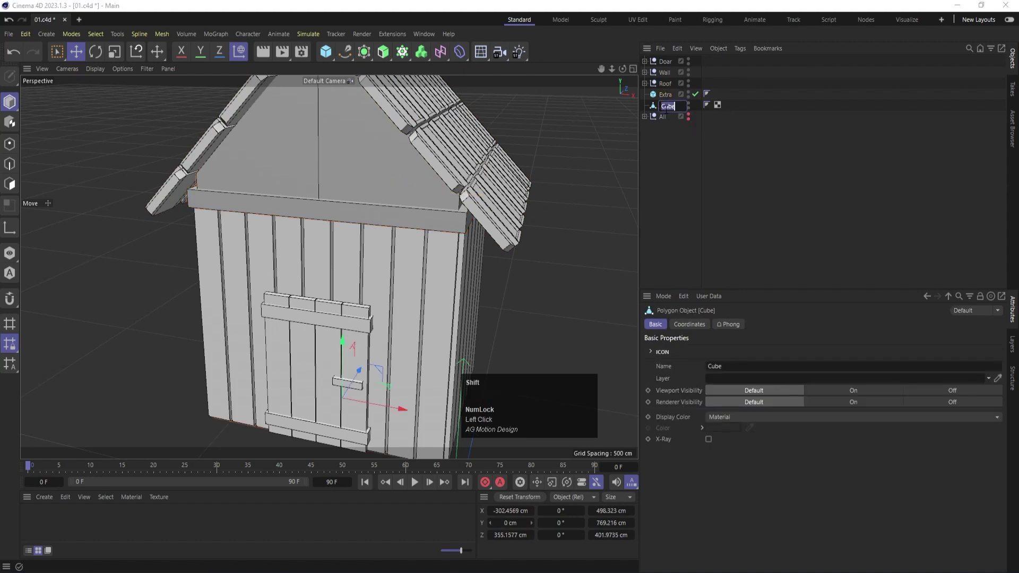
{"action": "type", "text": "Base"}
{"action": "key", "text": "Return"}
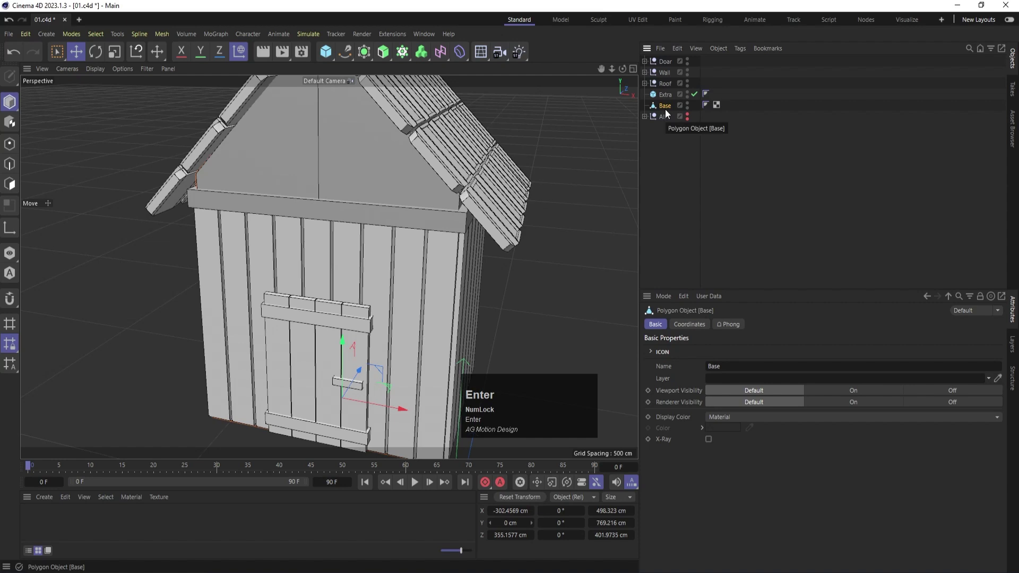
- Group Doar, Wall, Roof, Extra and Base into a single null and name it House
{"action": "left_click", "coordinate": [665, 61], "text": "shift"}
{"action": "left_click", "coordinate": [696, 192]}
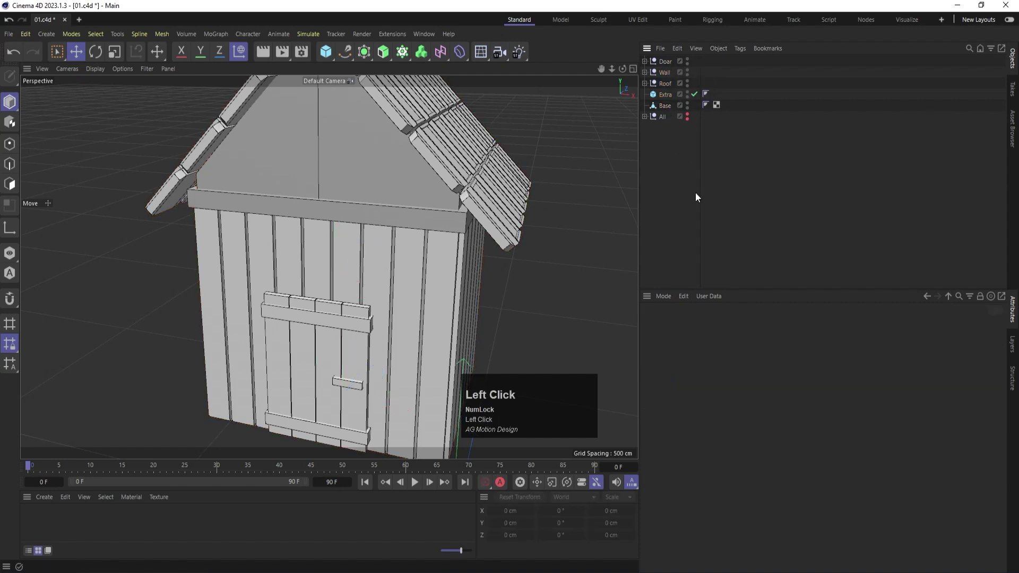
{"action": "left_click_drag", "start_coordinate": [531, 212], "coordinate": [451, 198], "text": "alt"}
{"action": "middle_click_drag", "start_coordinate": [402, 193], "coordinate": [366, 227], "text": "alt"}
{"action": "left_click", "coordinate": [666, 105]}
{"action": "left_click", "coordinate": [666, 62], "text": "shift"}
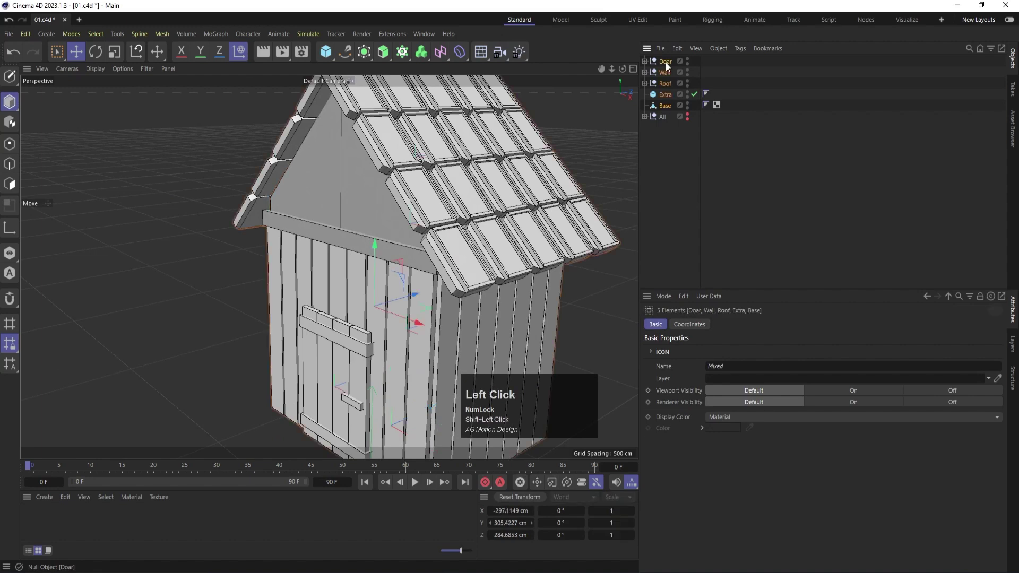
{"action": "key", "text": "alt+g"}
{"action": "double_click", "coordinate": [665, 62]}
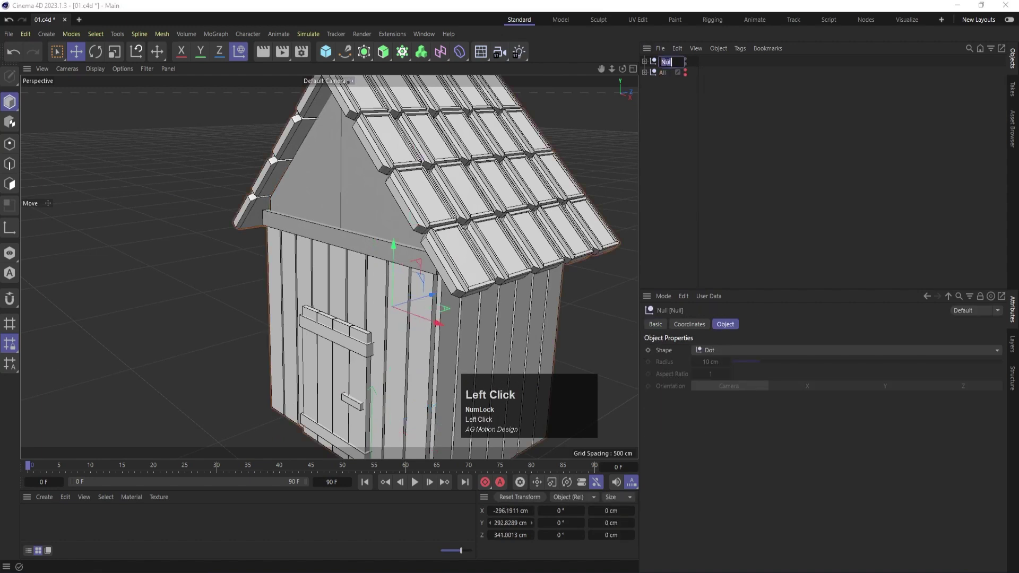
{"action": "type", "text": "Hous"}
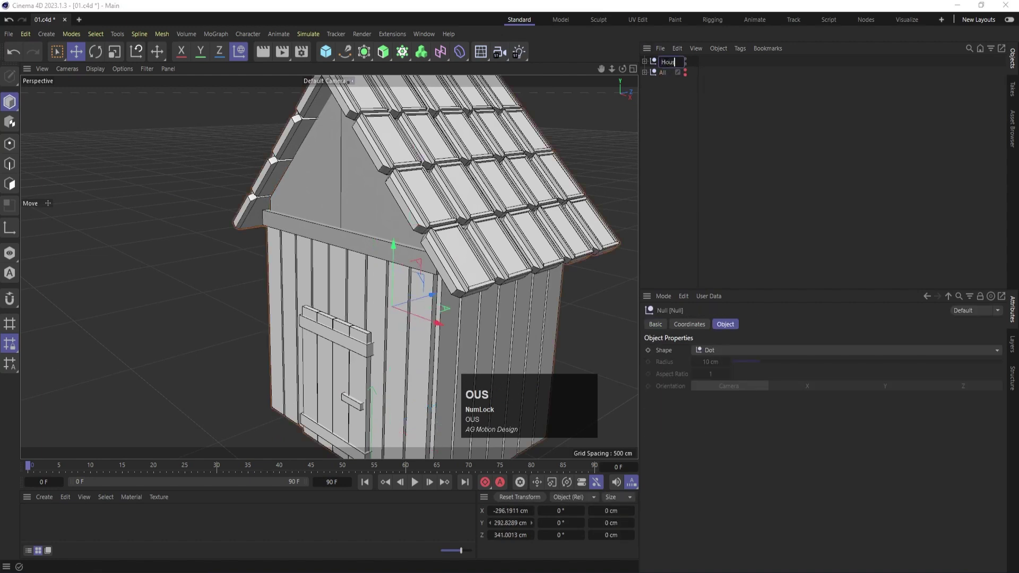
{"action": "type", "text": "e"}
{"action": "key", "text": "Return"}
{"action": "scroll", "coordinate": [484, 214], "scroll_direction": "down", "scroll_amount": 5}
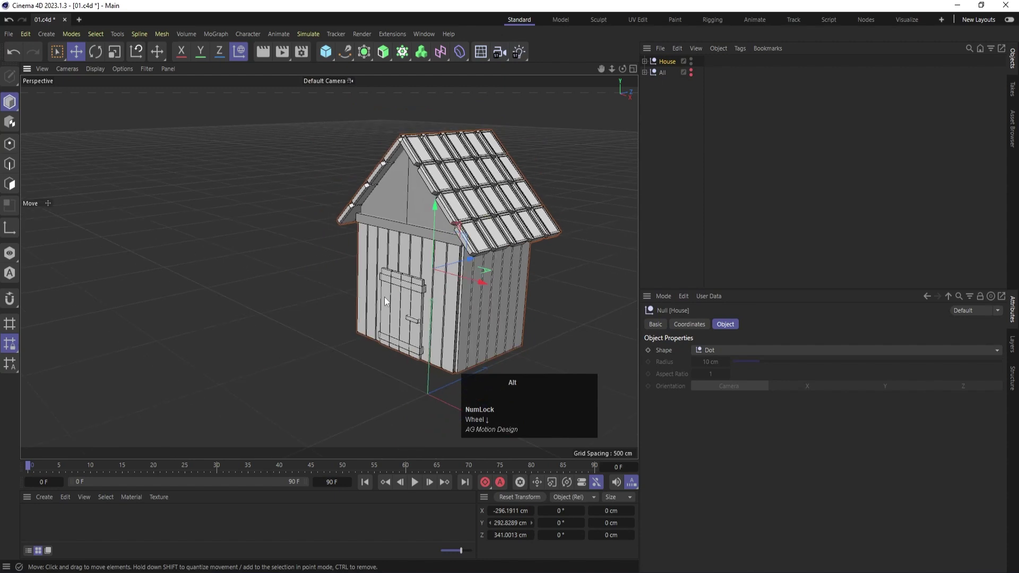
{"action": "left_click_drag", "start_coordinate": [385, 297], "coordinate": [403, 294], "text": "alt"}
{"action": "middle_click_drag", "start_coordinate": [451, 244], "coordinate": [427, 233], "text": "alt"}
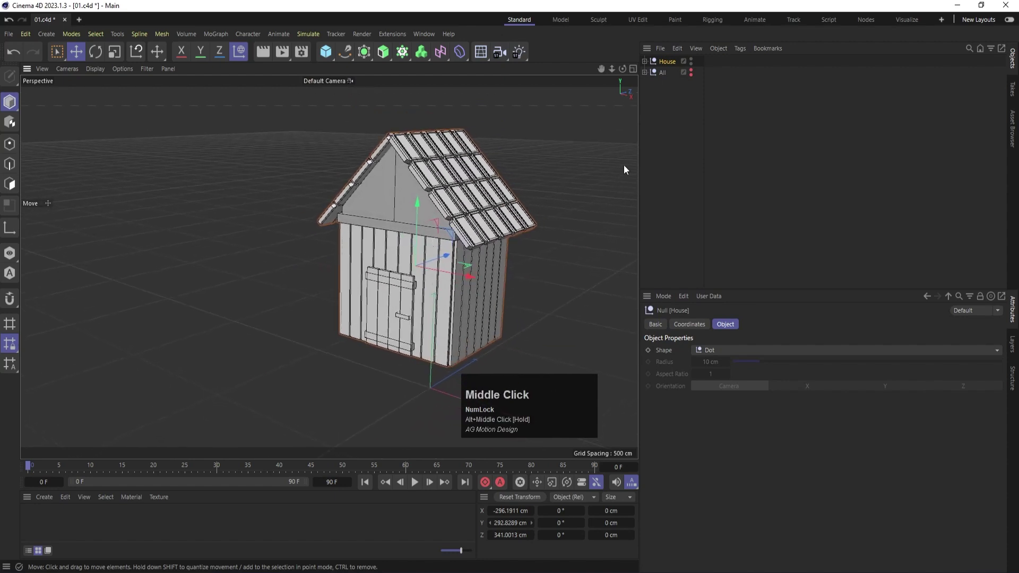
{"action": "left_click", "coordinate": [690, 142]}
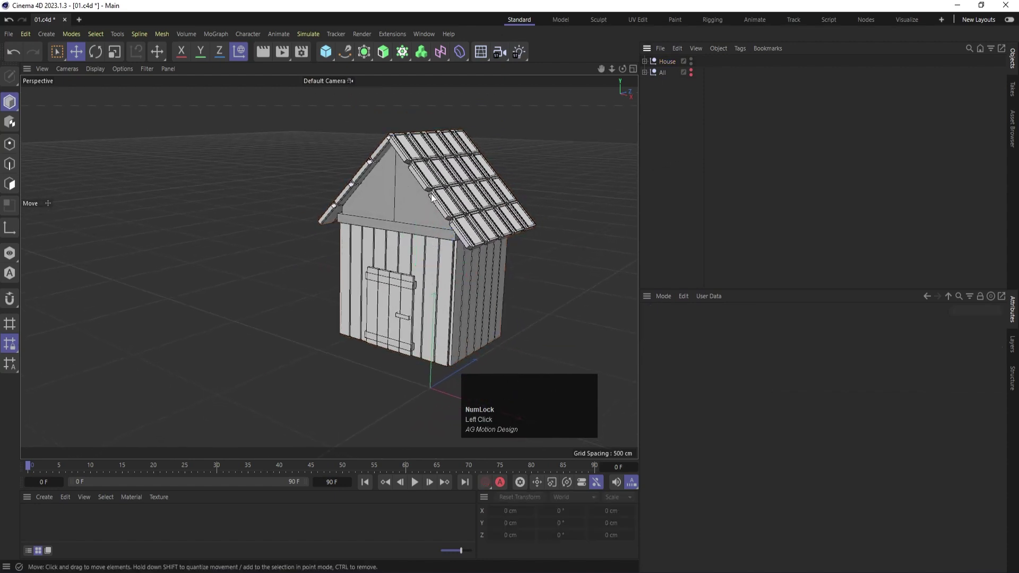